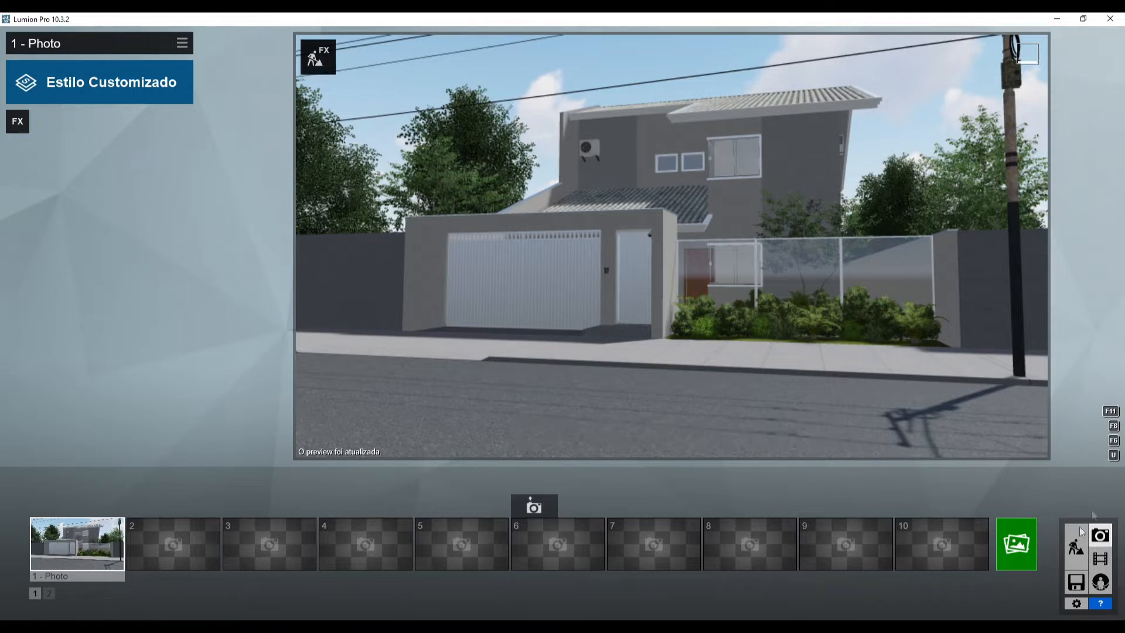
- Inspect the street and the trees opposite the house in the build scene, and restore the saved camera of photo 1
click(1076, 547)
right_drag(562, 324, 247, 339)
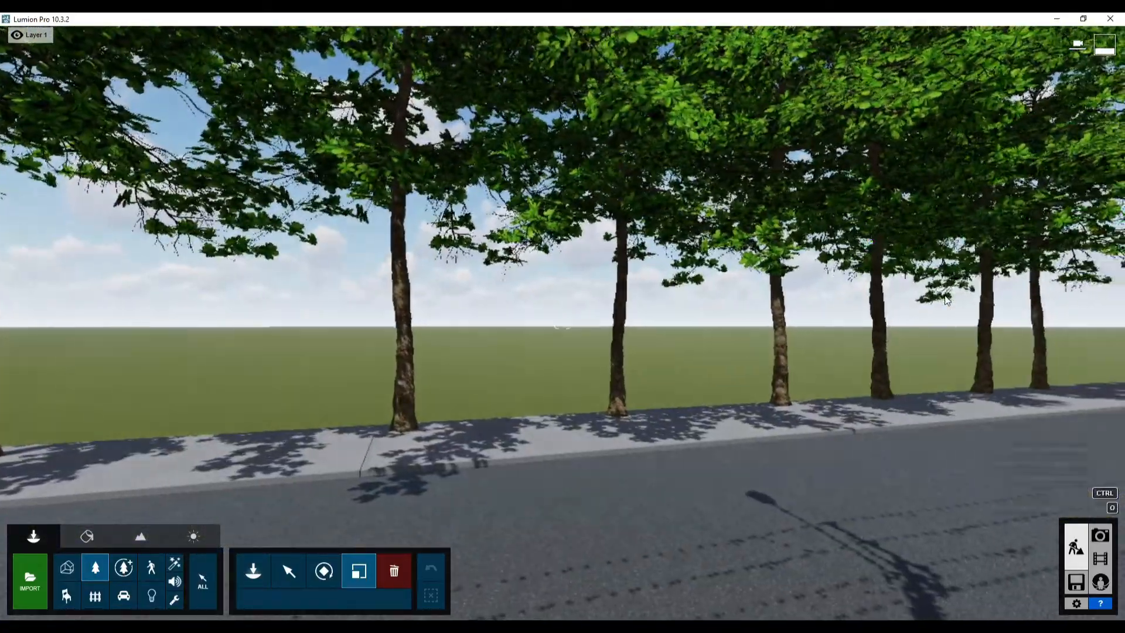
right_drag(1040, 386, 1046, 181)
key(s)
key(w)
click(1101, 535)
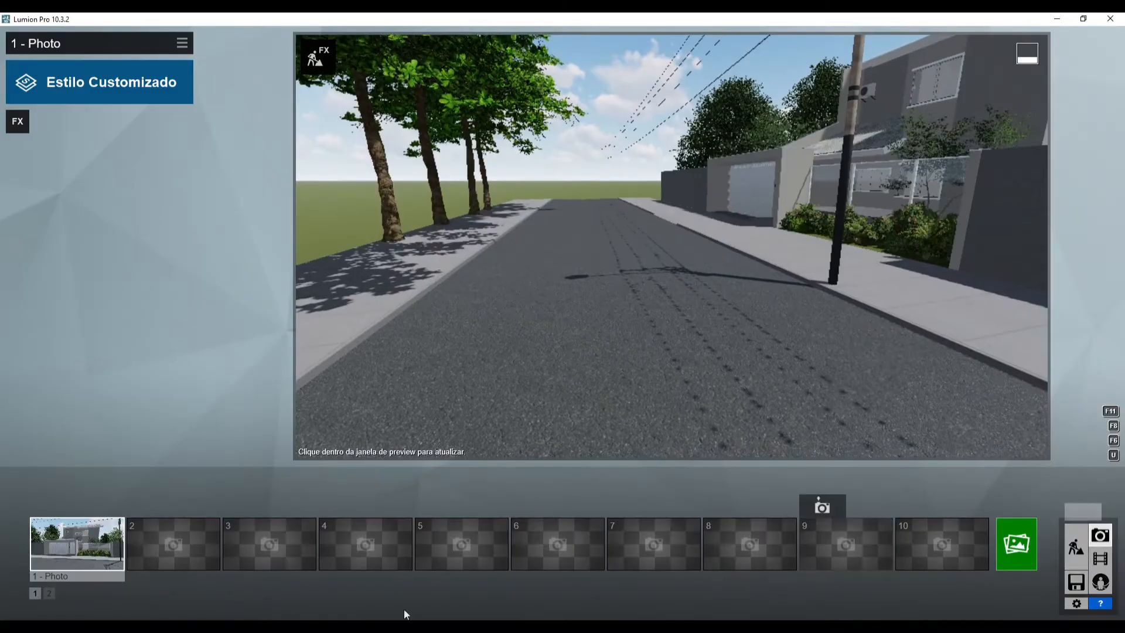
click(93, 536)
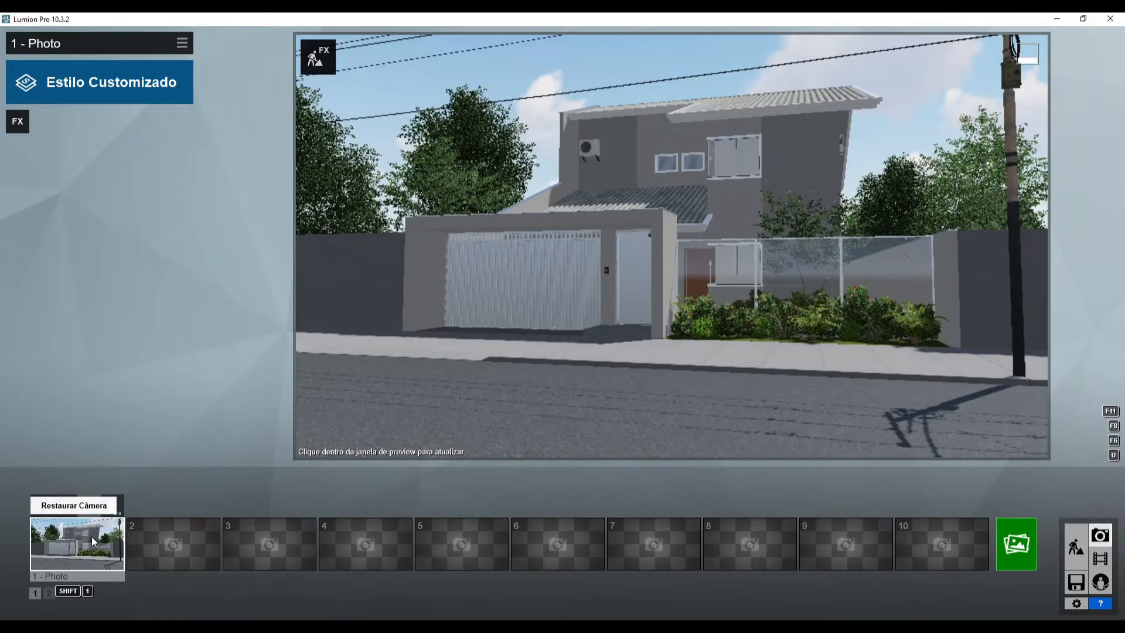
- Apply the Nublado style to photo 1 and update the render preview
click(9, 131)
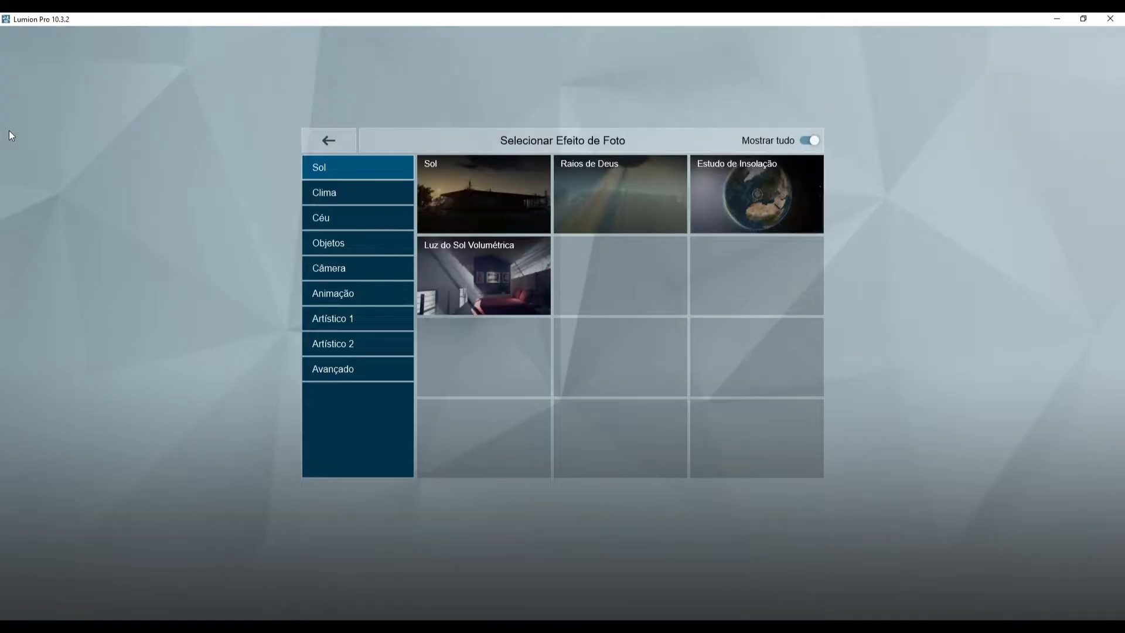
click(338, 137)
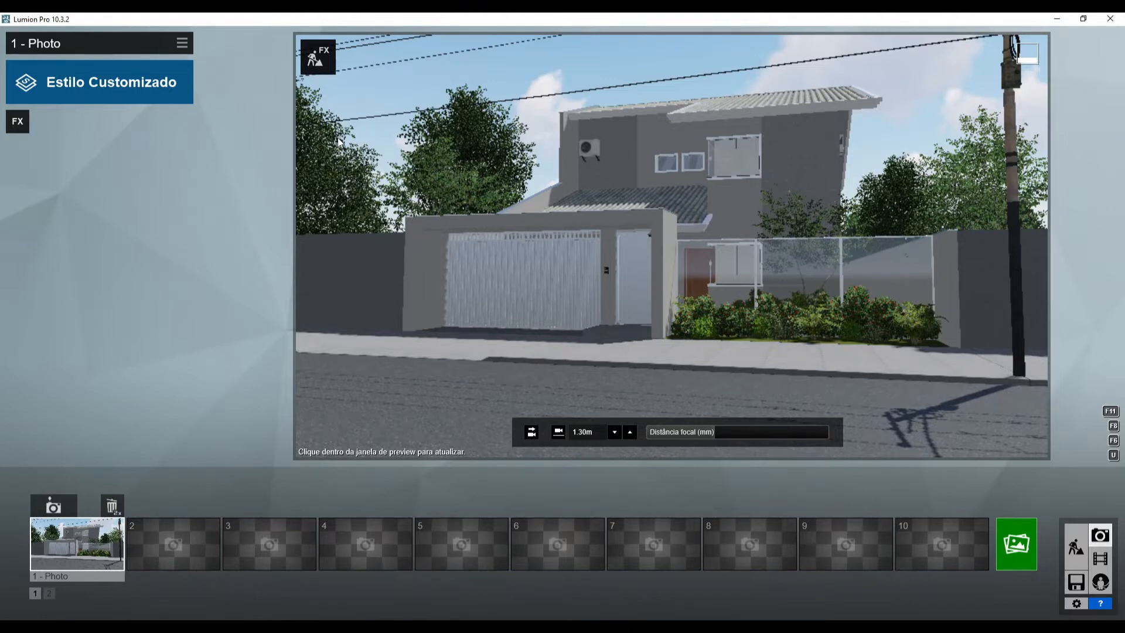
click(152, 94)
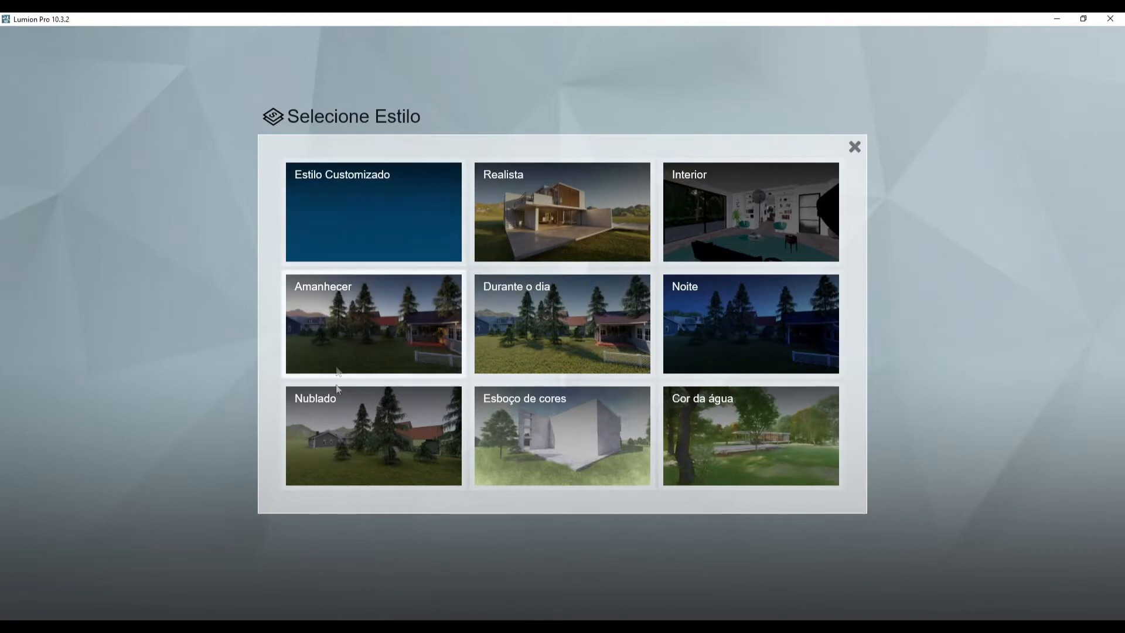
click(343, 423)
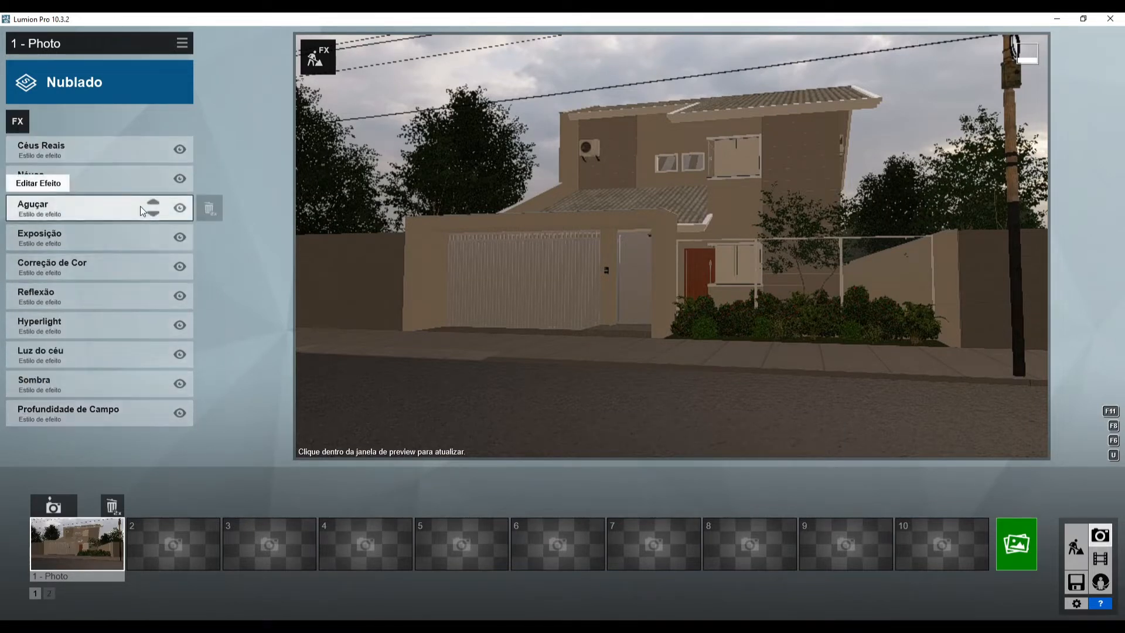
click(508, 144)
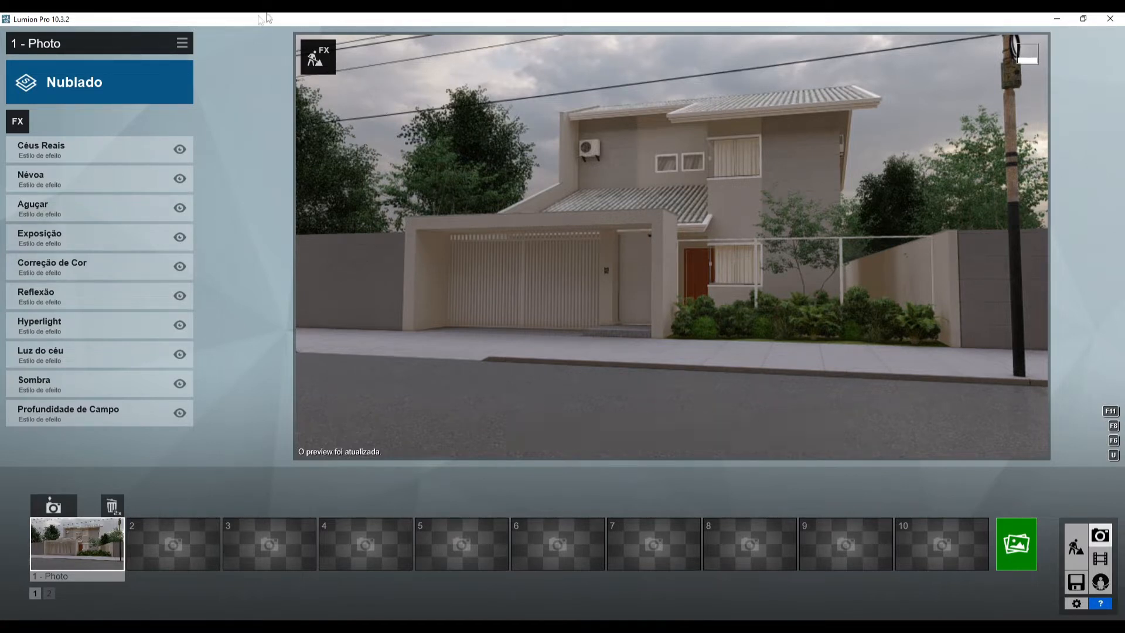
- Disable the Céus Reais and Profundidade de Campo effects of the Nublado style
click(180, 150)
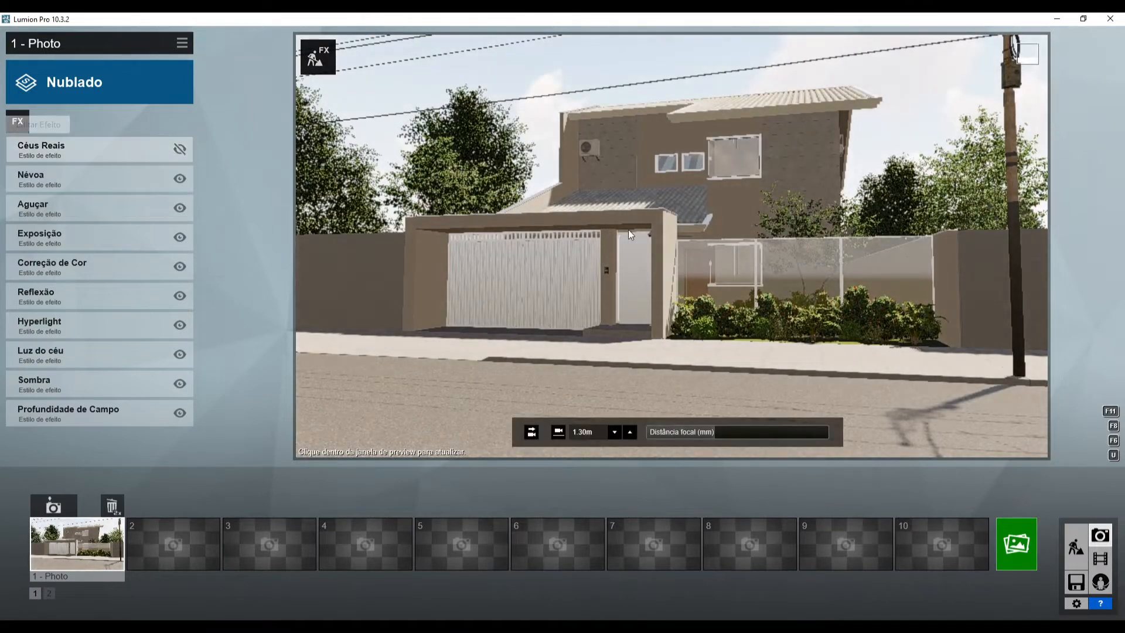
click(659, 225)
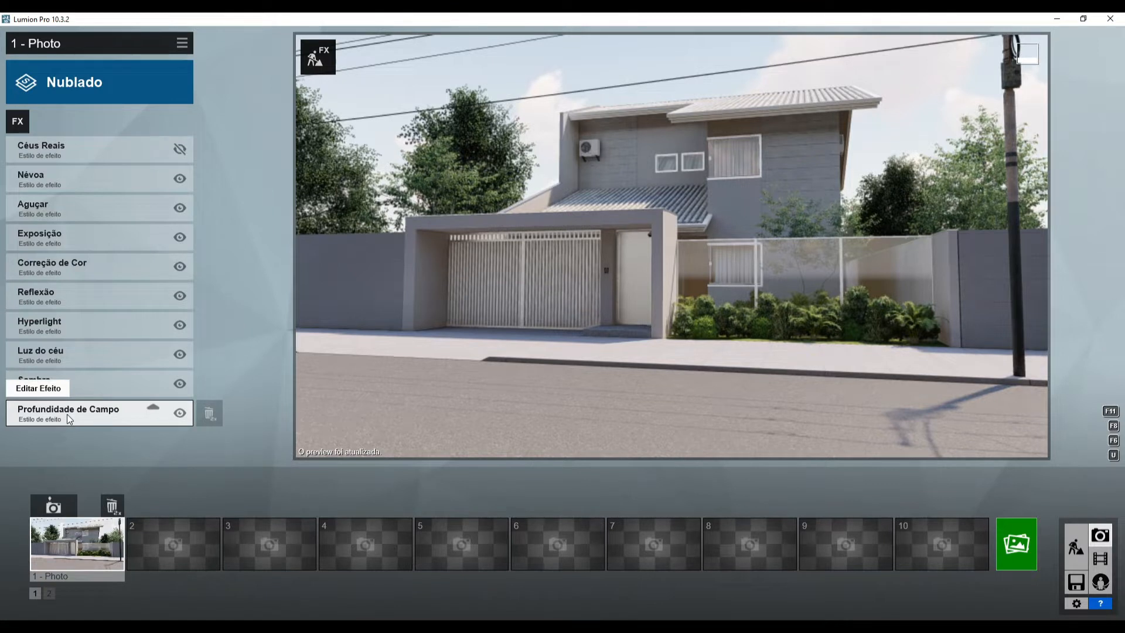
click(178, 417)
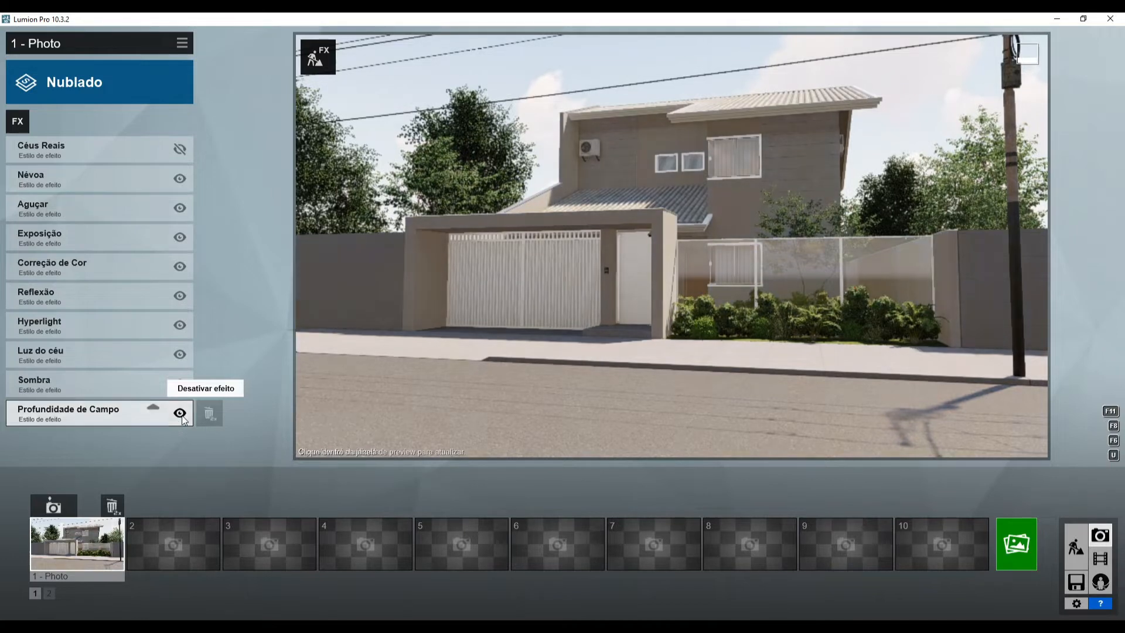
- In the Sombra effect, set the shadow correction to its minimum, lower omnishadow slightly, and update the preview
click(34, 383)
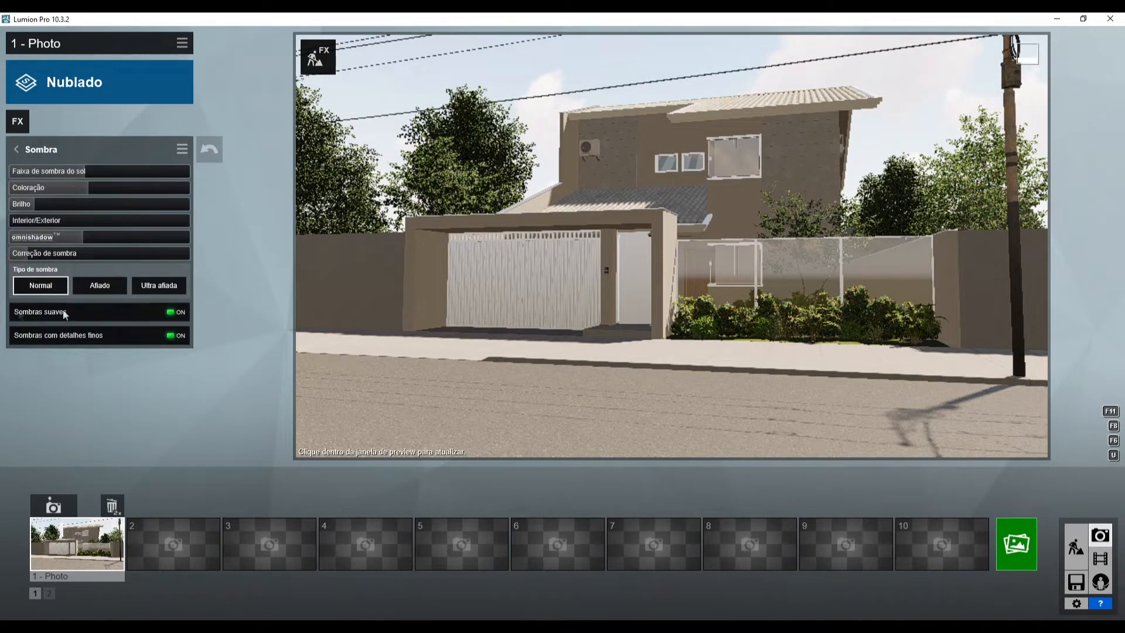
mouse_move(62, 256)
drag(14, 256, 6, 257)
click(555, 290)
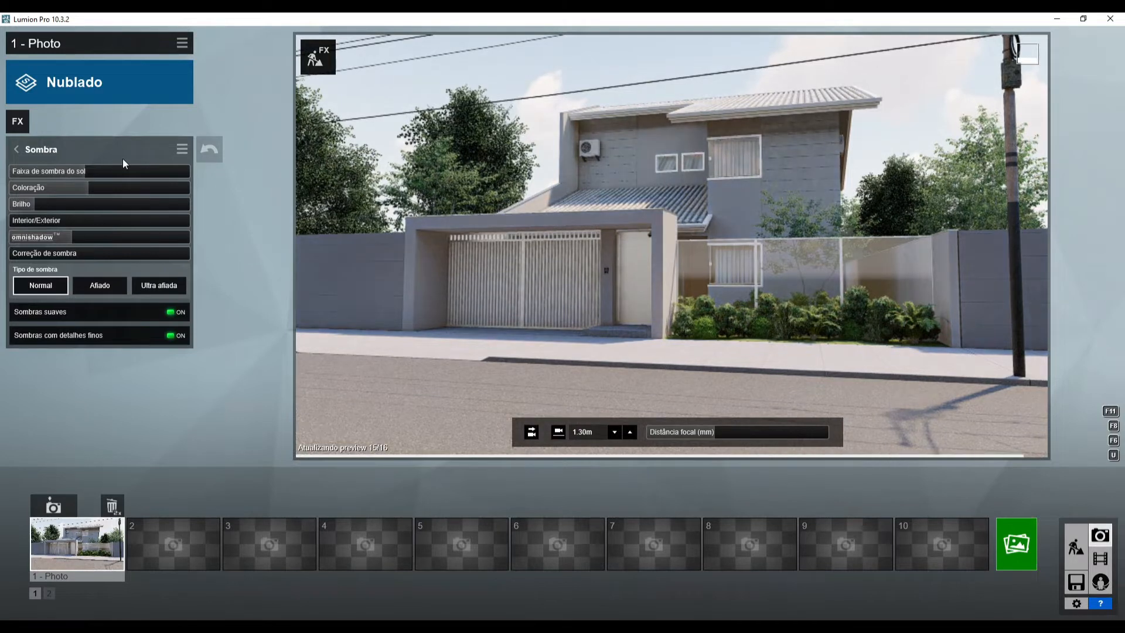
click(34, 148)
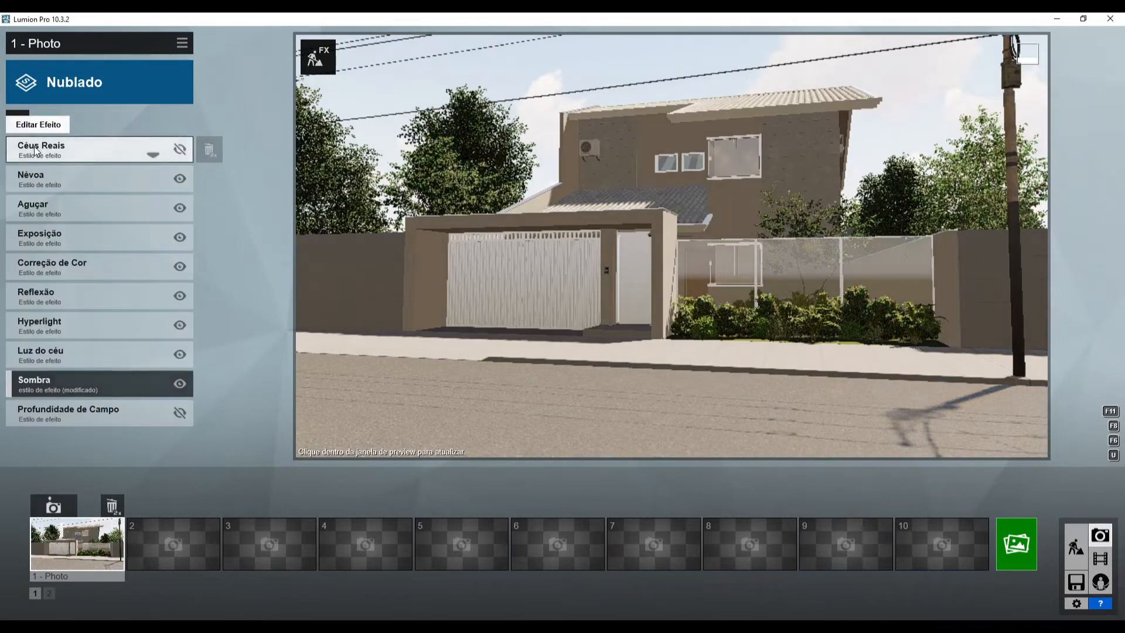
- Raise the Brilho of the Luz do céu effect to its maximum and update the preview
click(59, 355)
drag(97, 170, 194, 173)
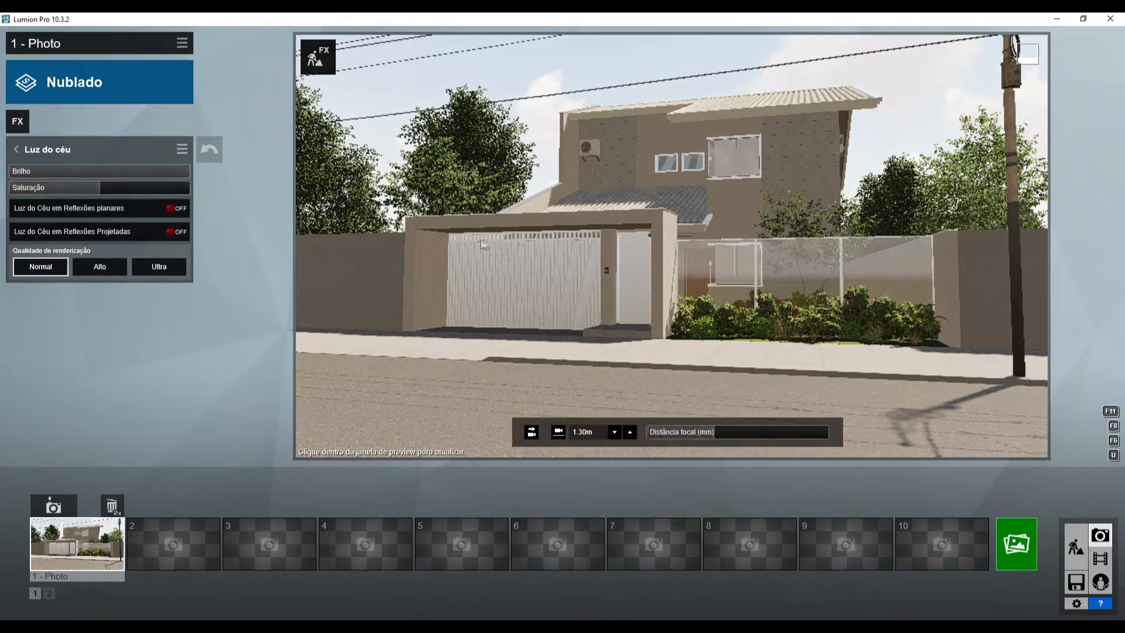
click(539, 231)
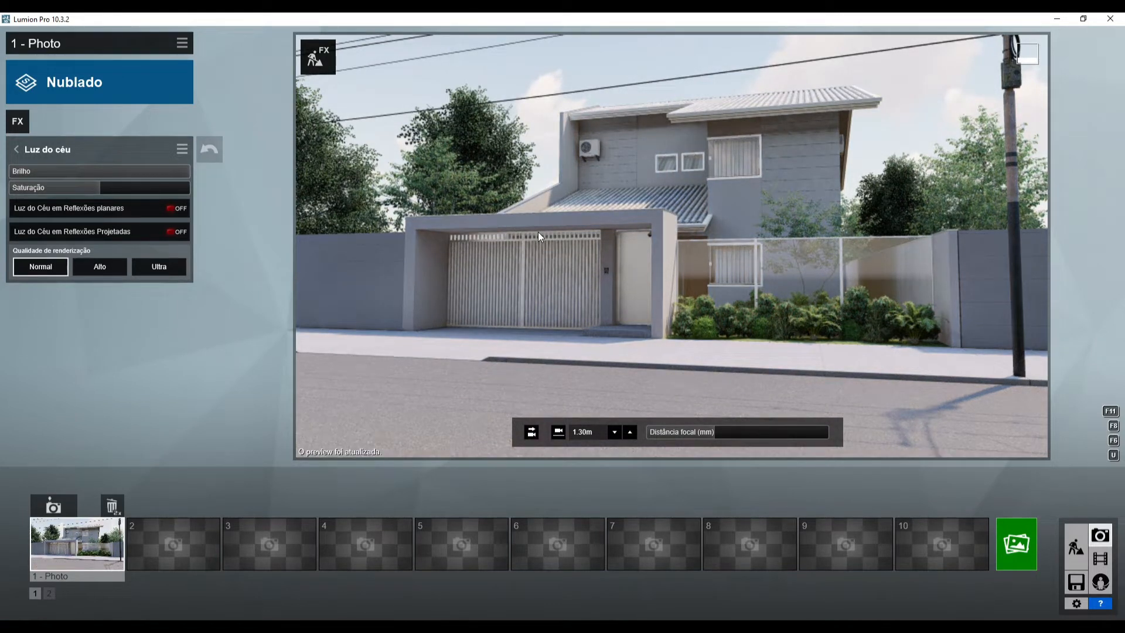
- Try the Luz do céu saturation near its maximum, at 0.5 and at about 1.4, updating the preview each time
drag(100, 189, 184, 188)
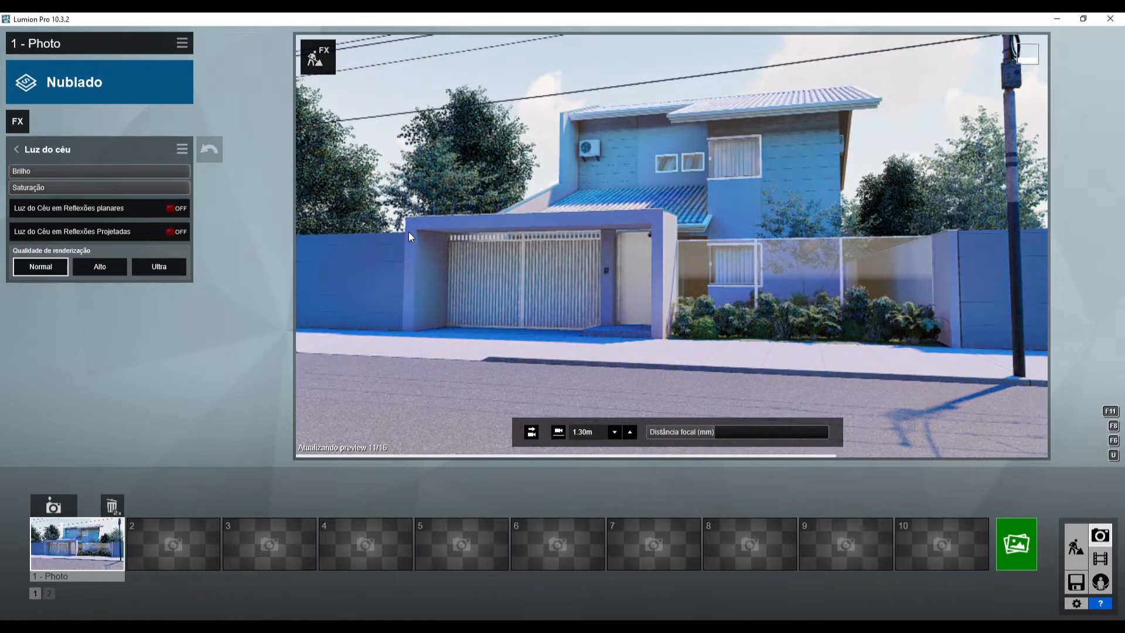
drag(143, 188, 56, 188)
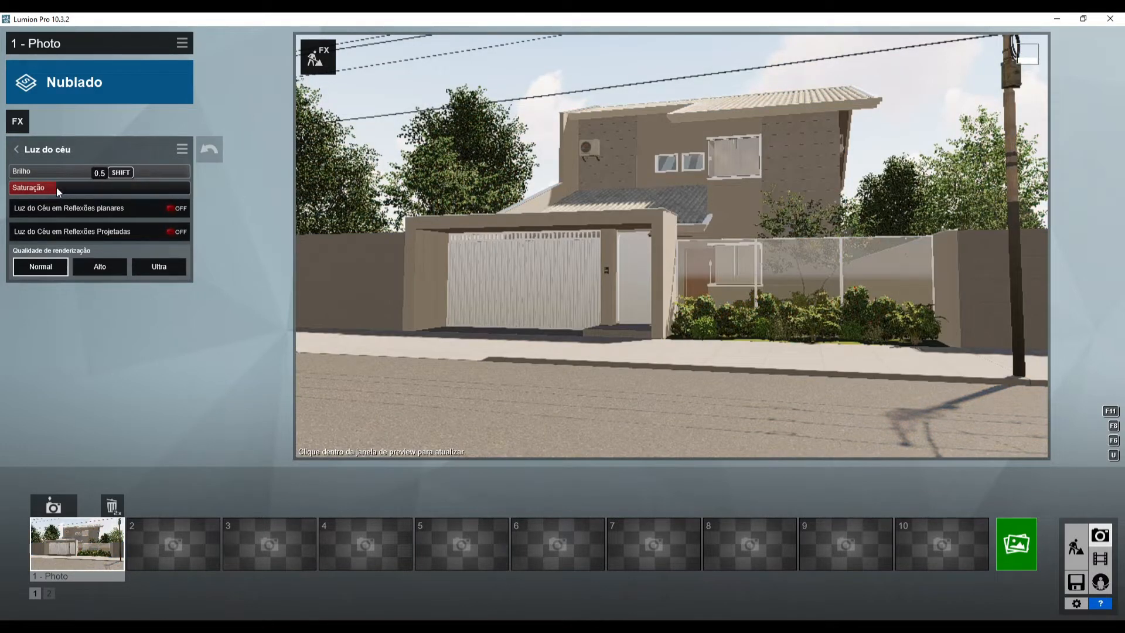
click(635, 206)
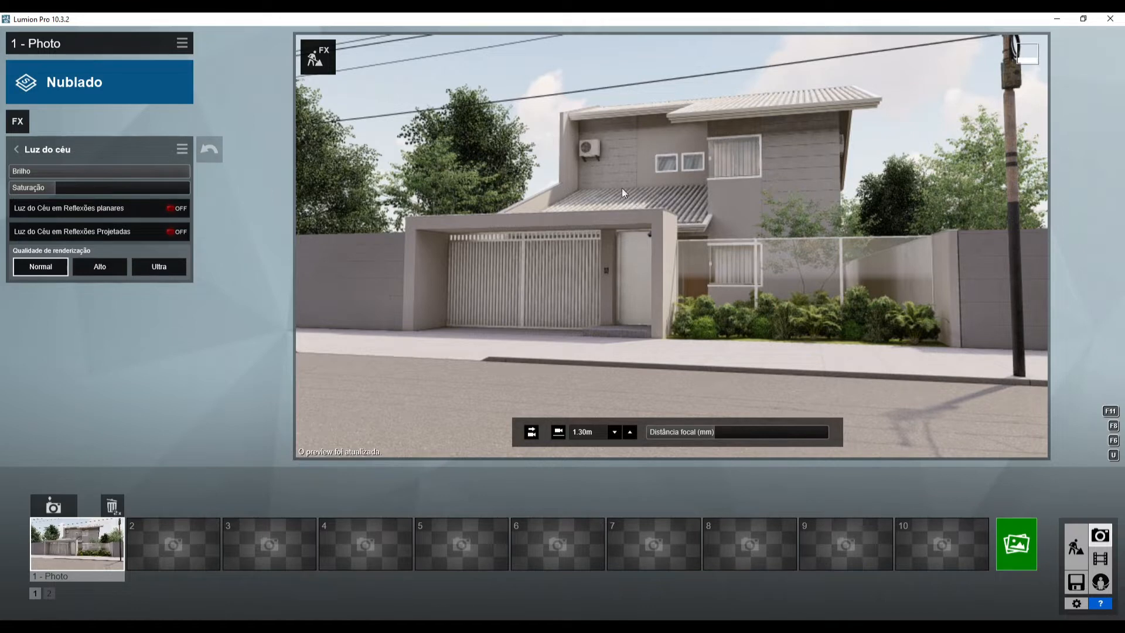
drag(47, 188, 72, 189)
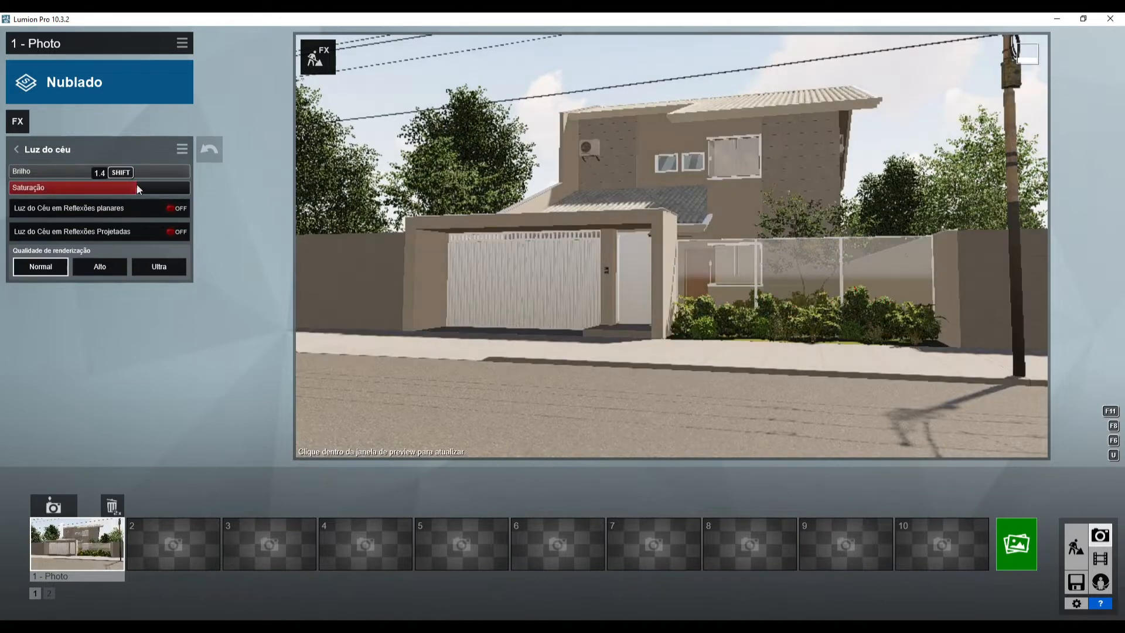
click(689, 202)
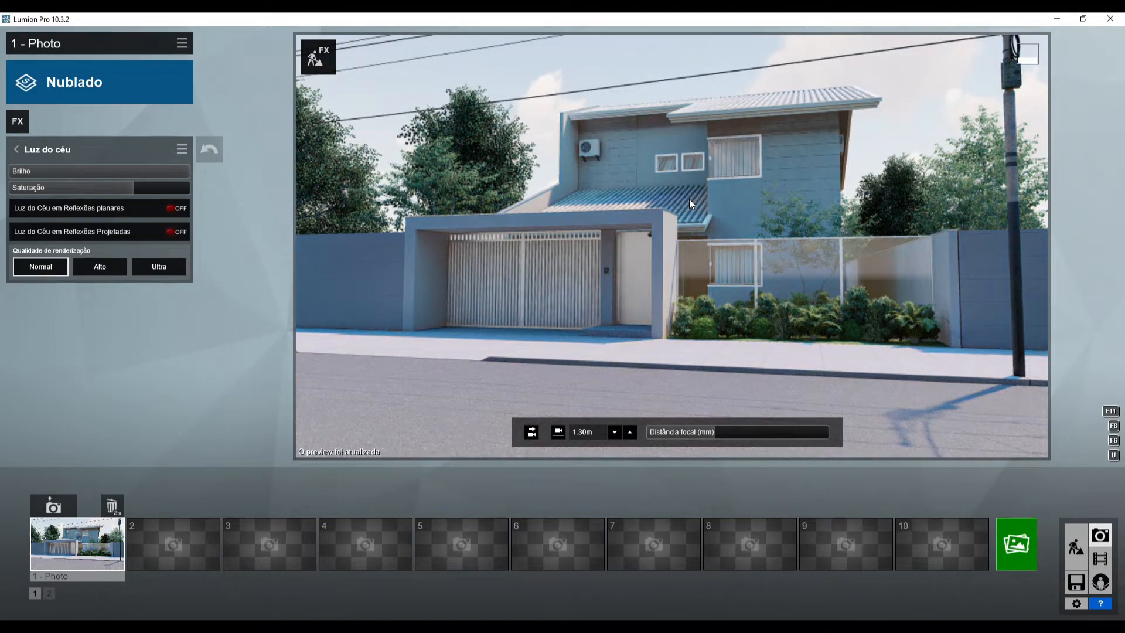
- Set the Luz do céu saturation to 0.6 and update the preview
drag(134, 187, 107, 187)
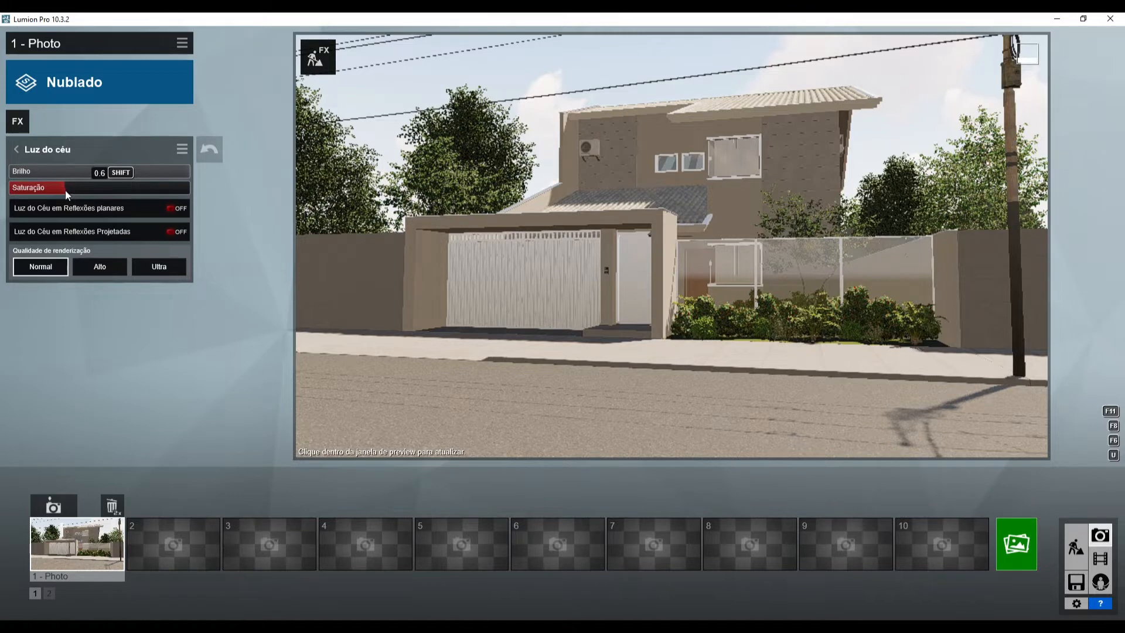
click(504, 187)
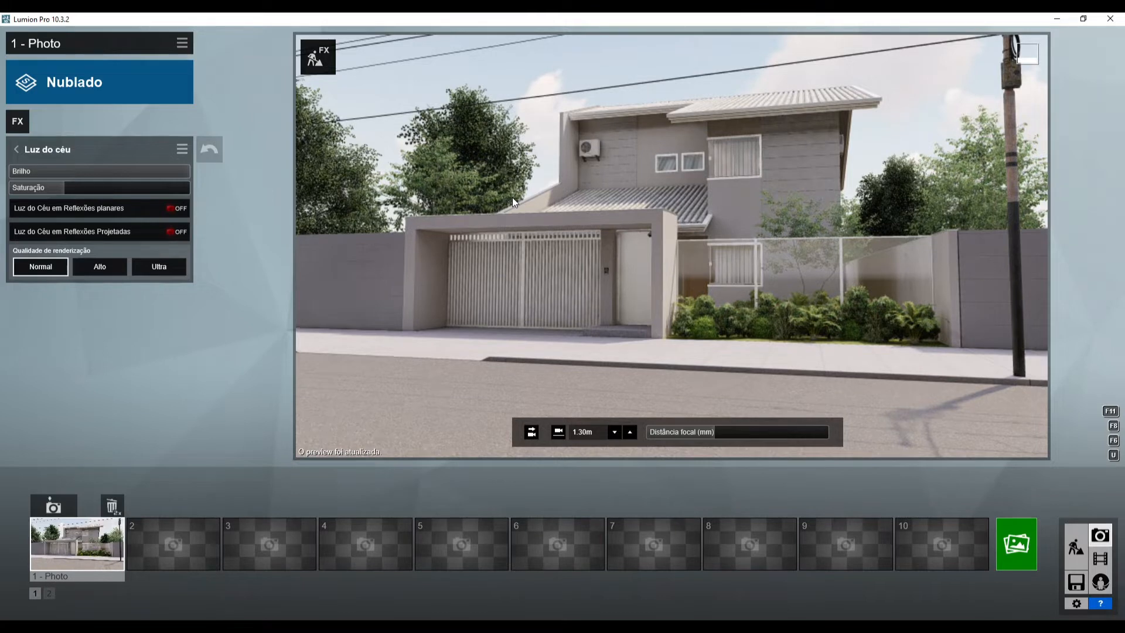
click(70, 143)
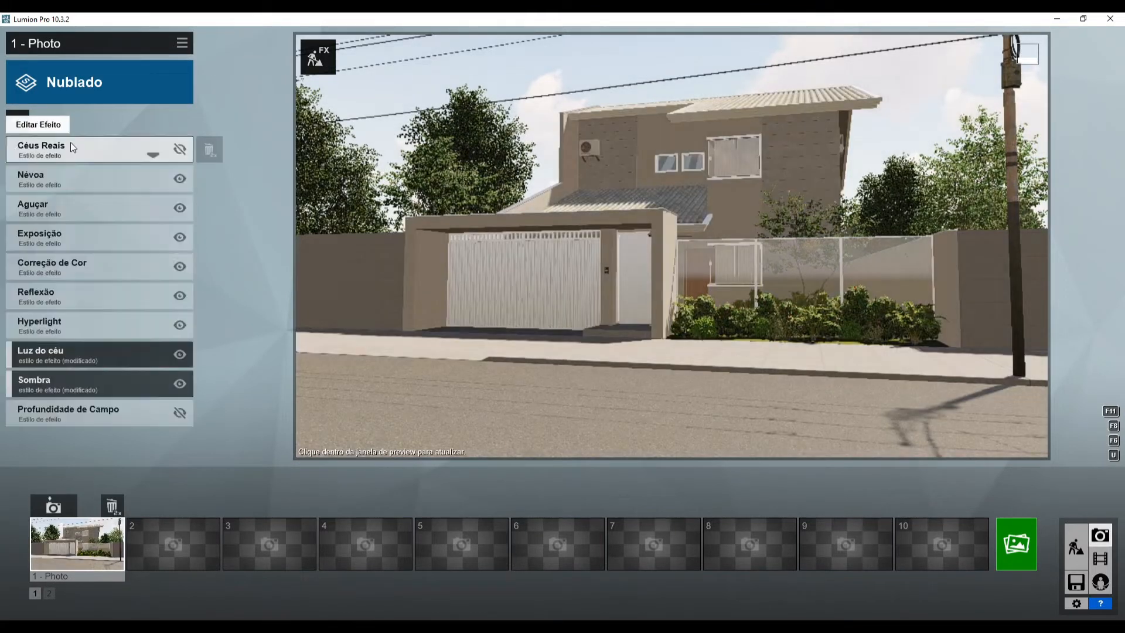
- Set the Hyperlight amount to 25.0% and compare the render with its preview option off, leaving the option on
click(69, 331)
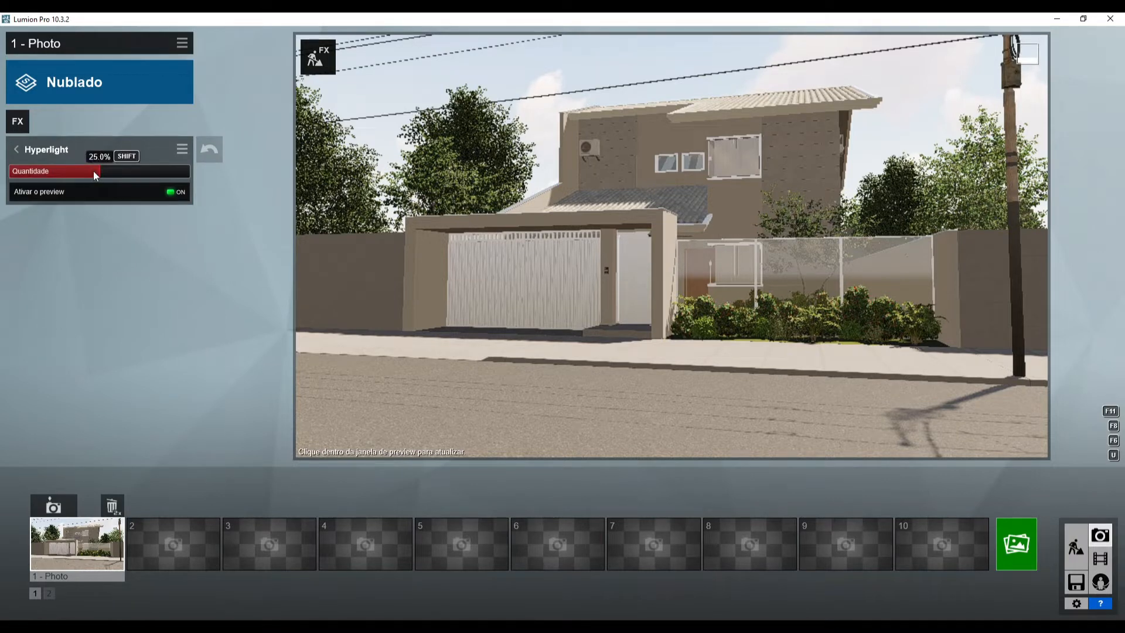
click(584, 274)
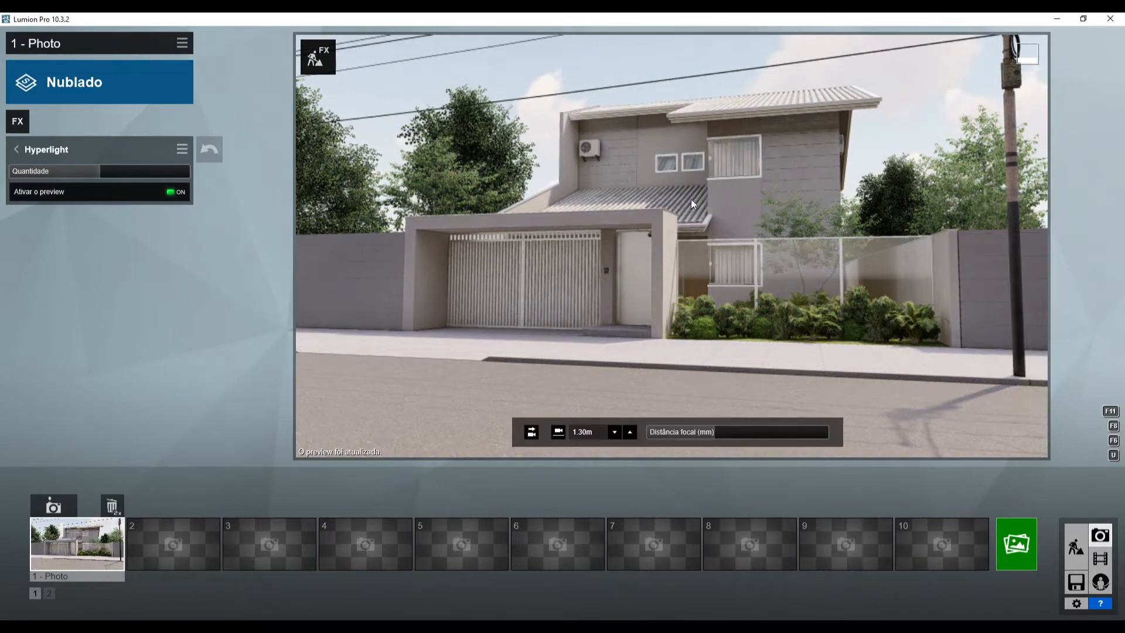
click(179, 193)
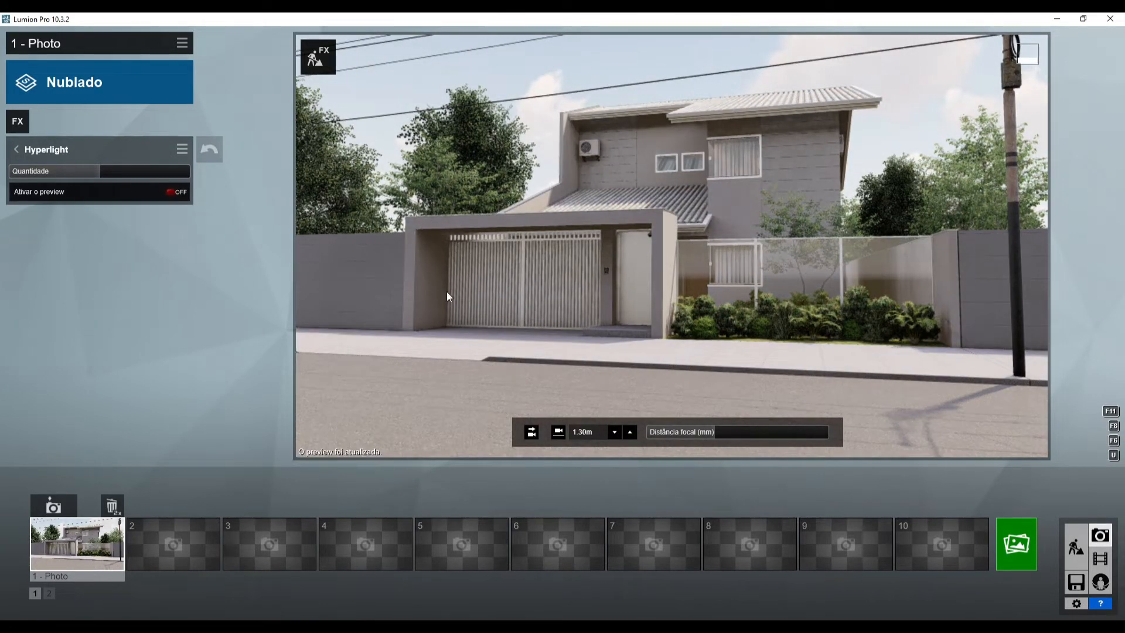
click(178, 193)
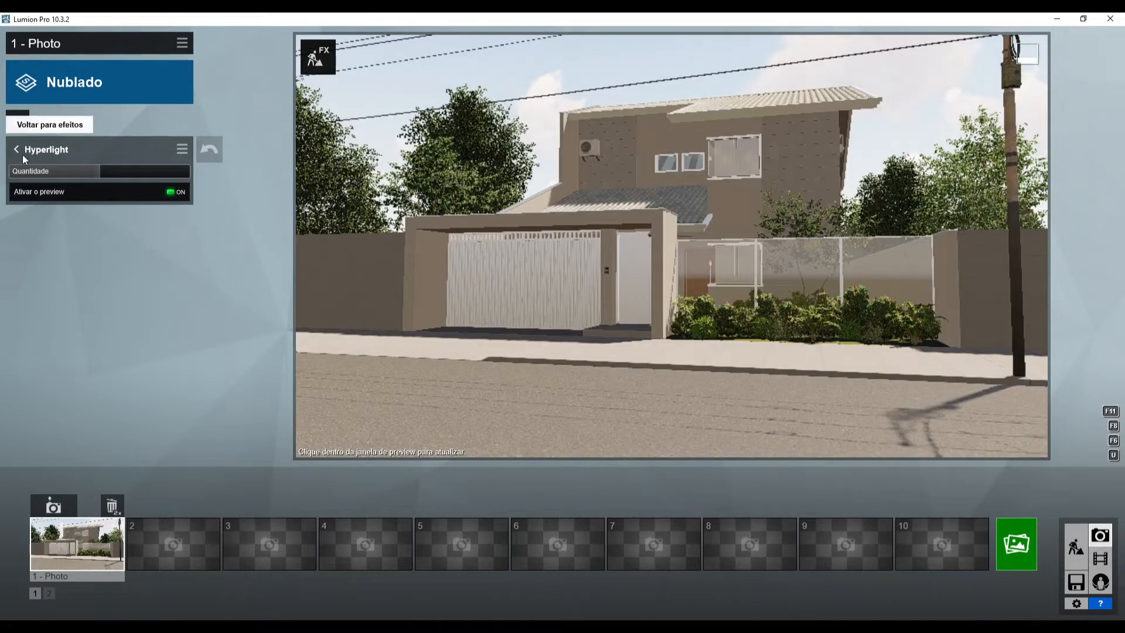
click(22, 153)
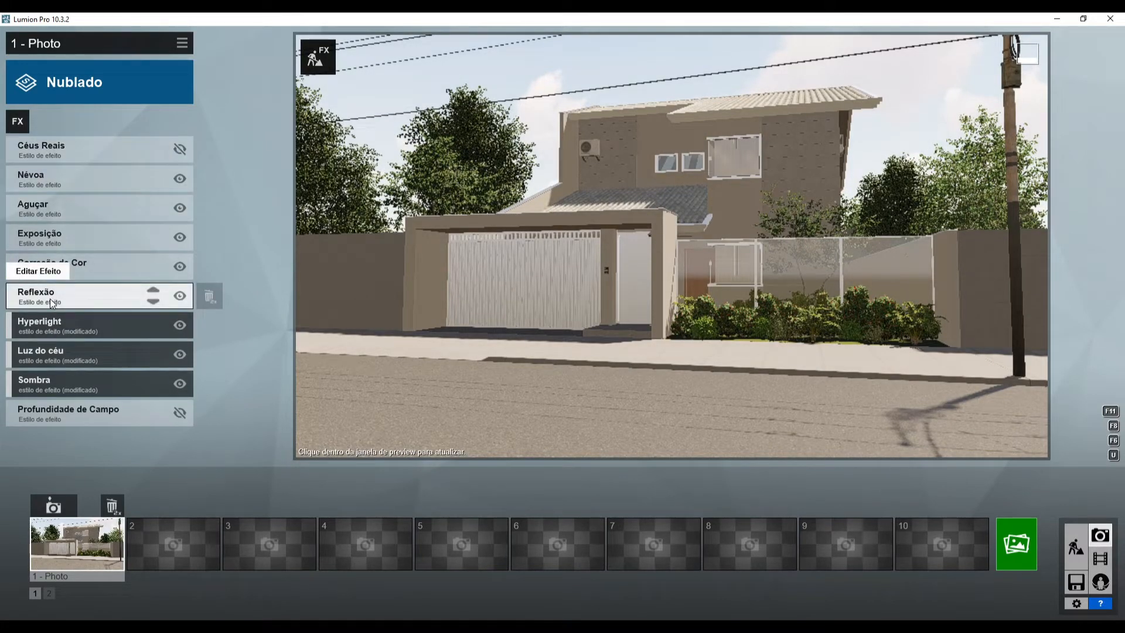
- Place a Reflection control from the utilities library on the ground in front of the garage gate, and return to photo mode
click(51, 298)
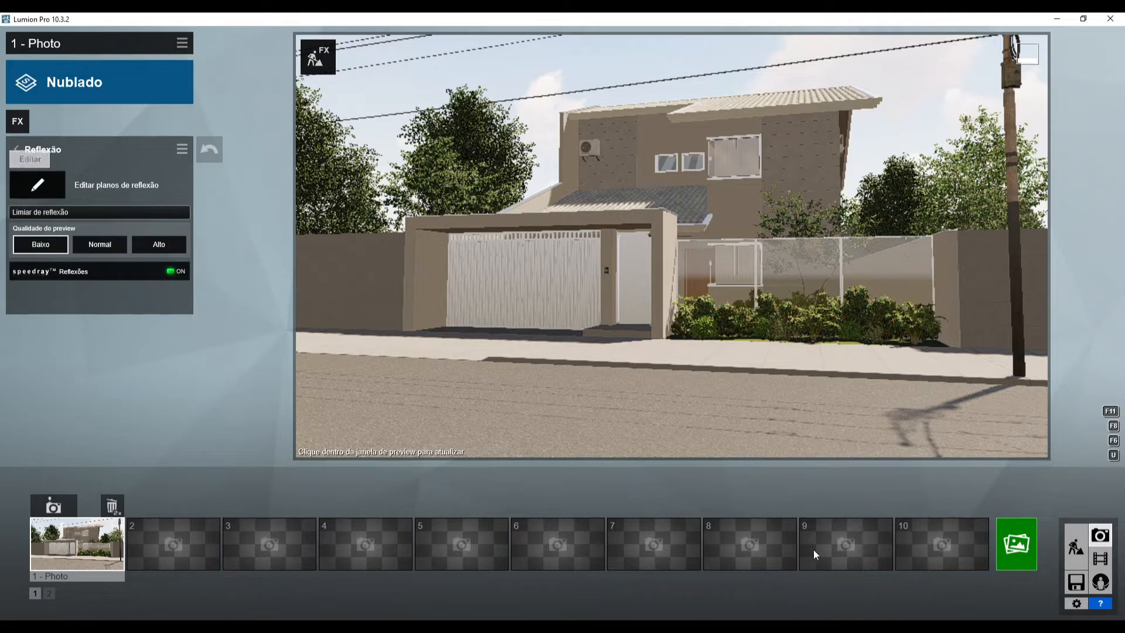
click(1077, 546)
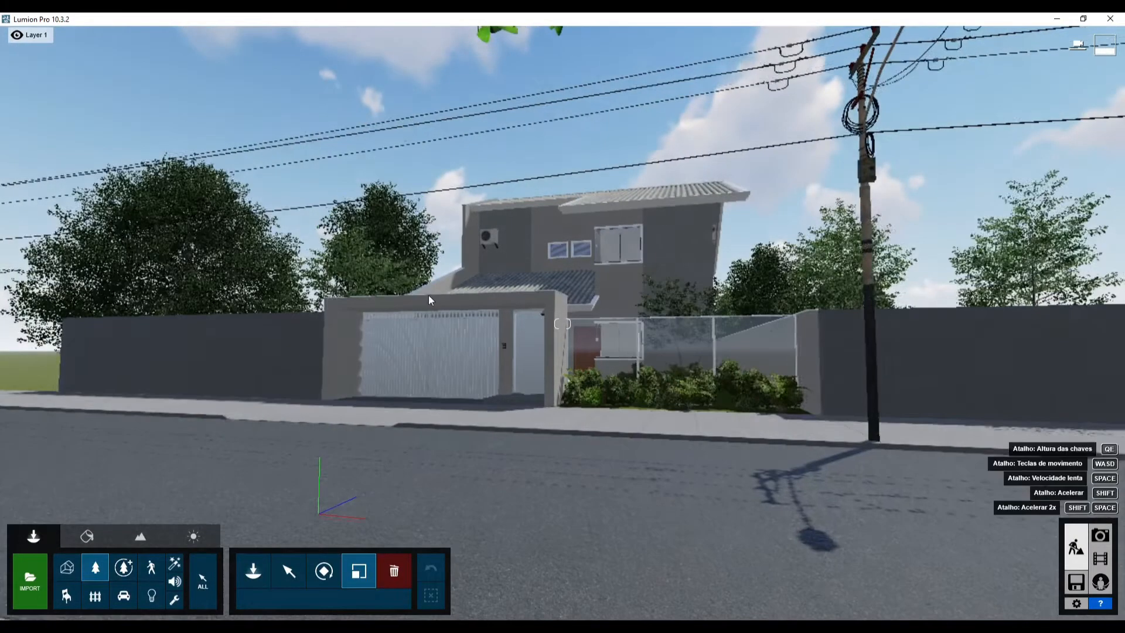
key(w)
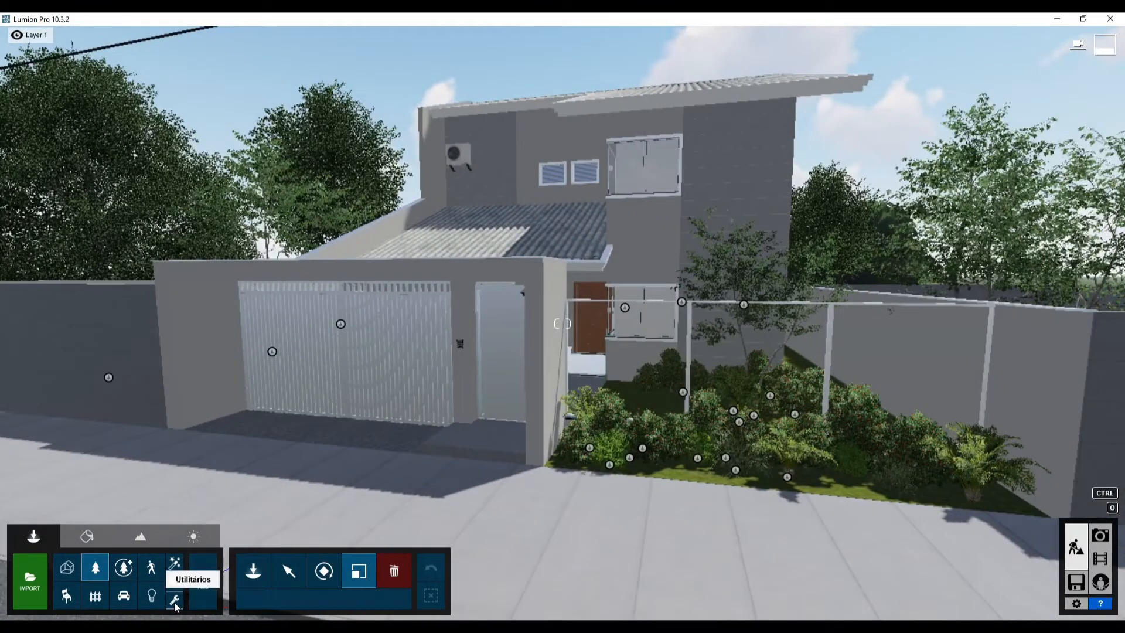
click(175, 604)
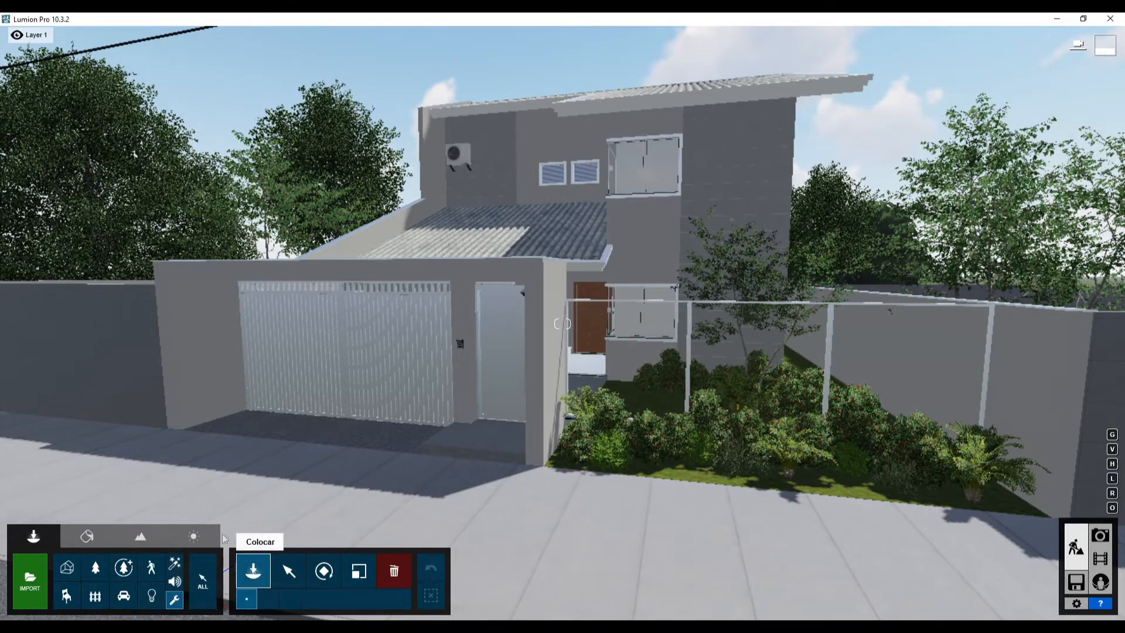
click(253, 570)
mouse_move(195, 183)
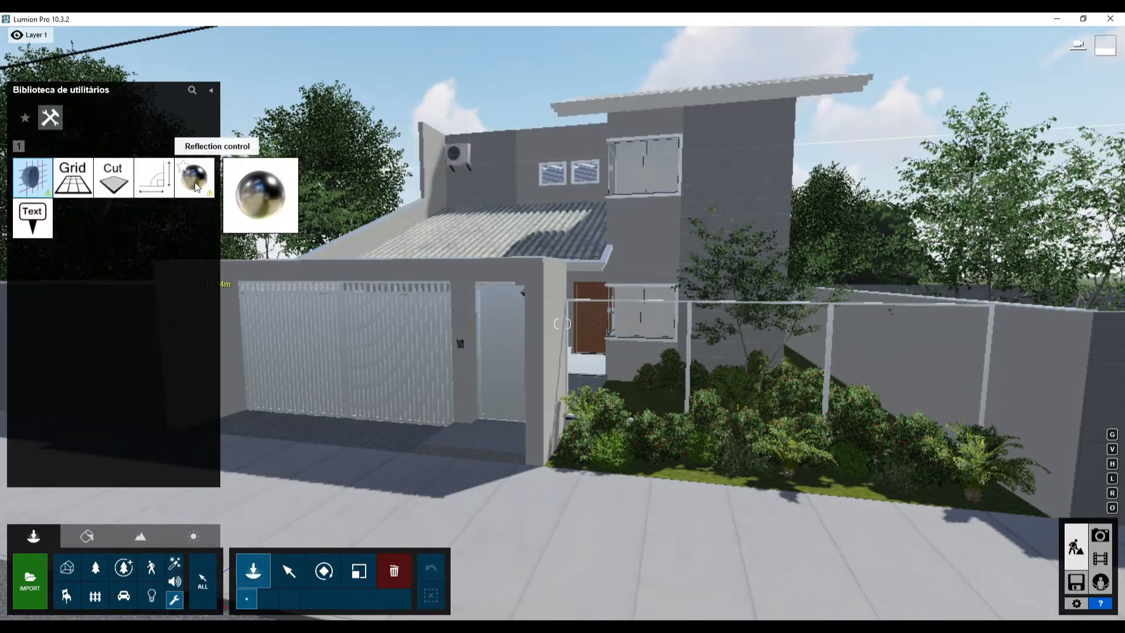
click(196, 182)
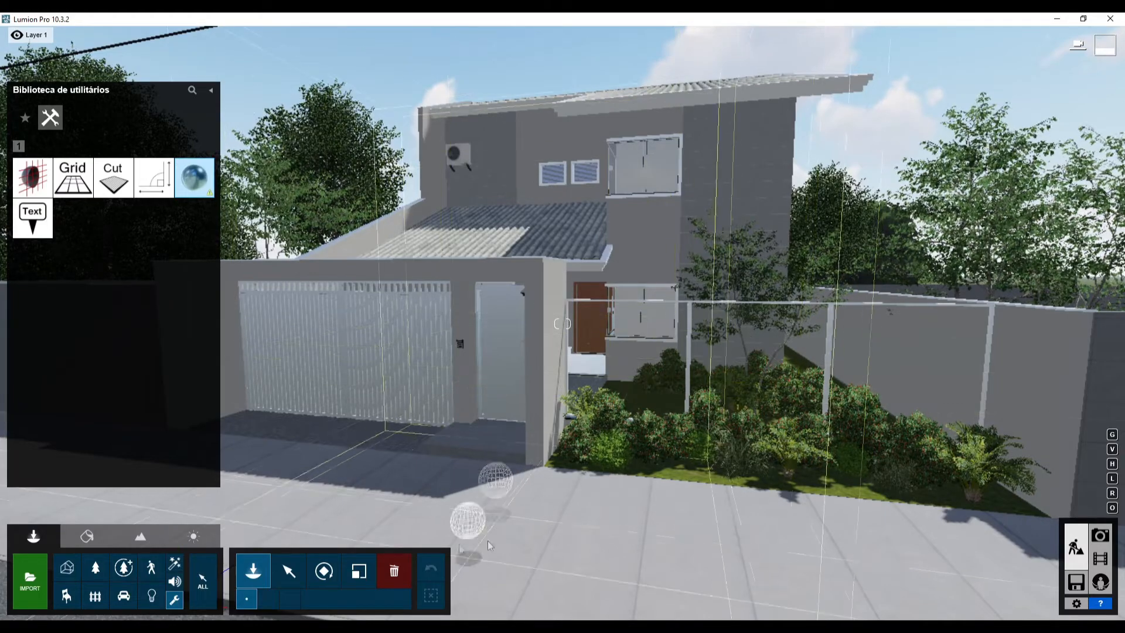
right_drag(347, 457, 546, 388)
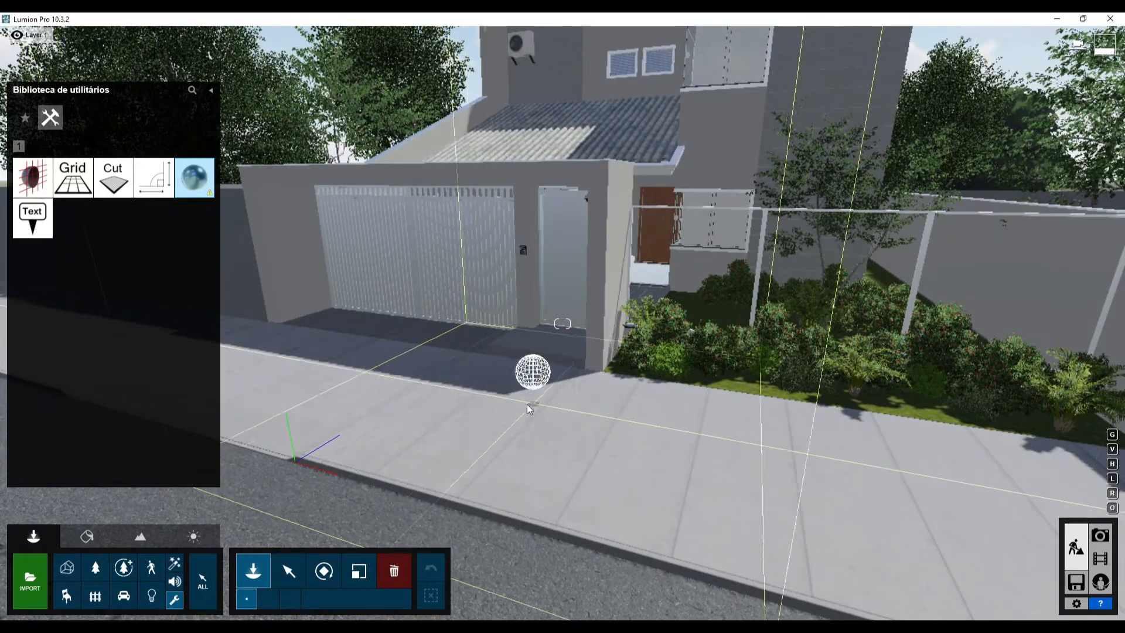
click(419, 346)
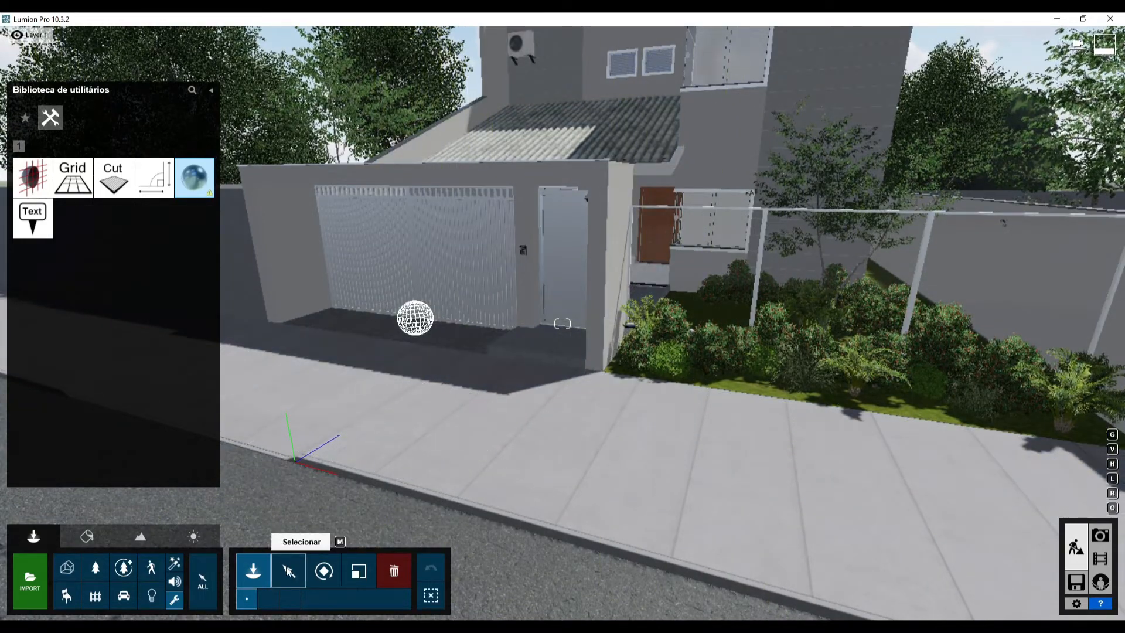
click(289, 571)
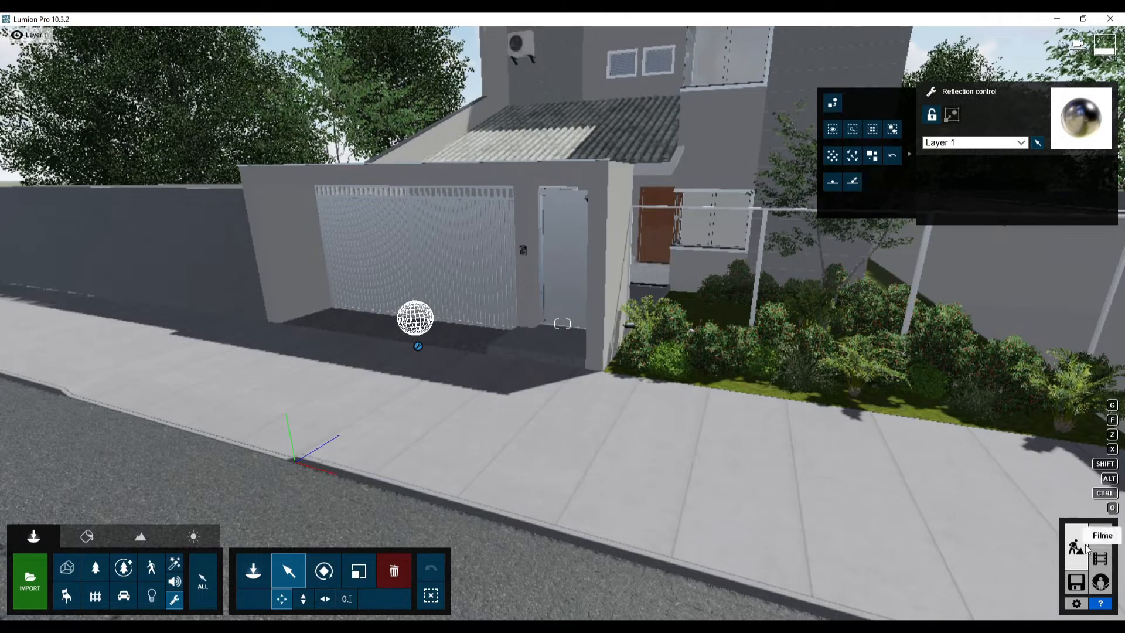
click(1100, 536)
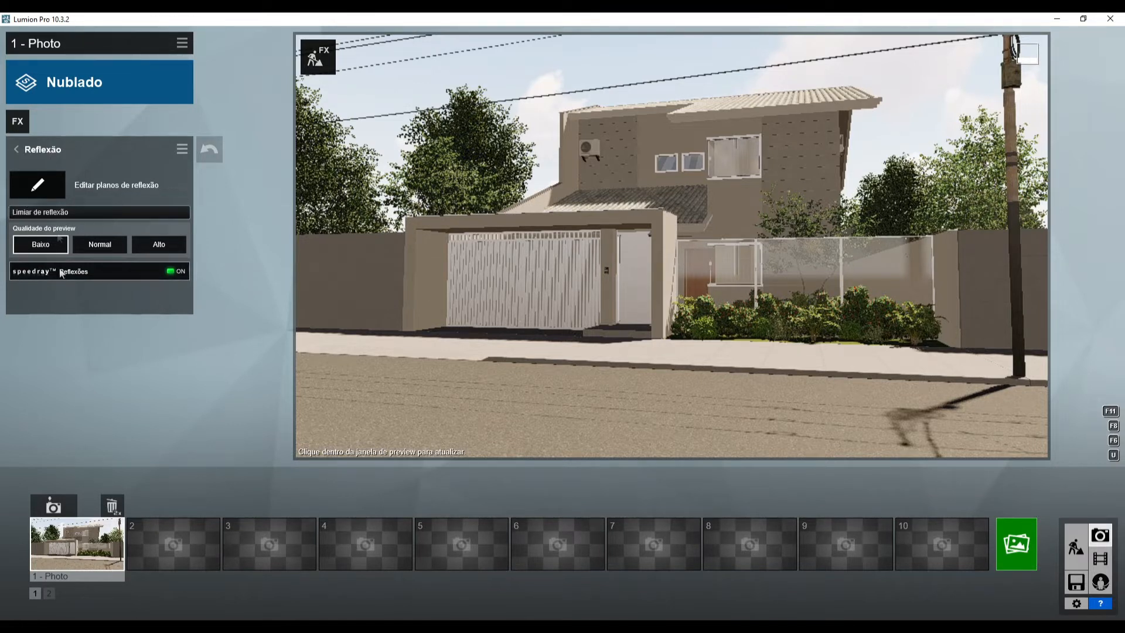
- Add reflection planes to the front glass fence and to both panes of the large upper-floor window
click(37, 185)
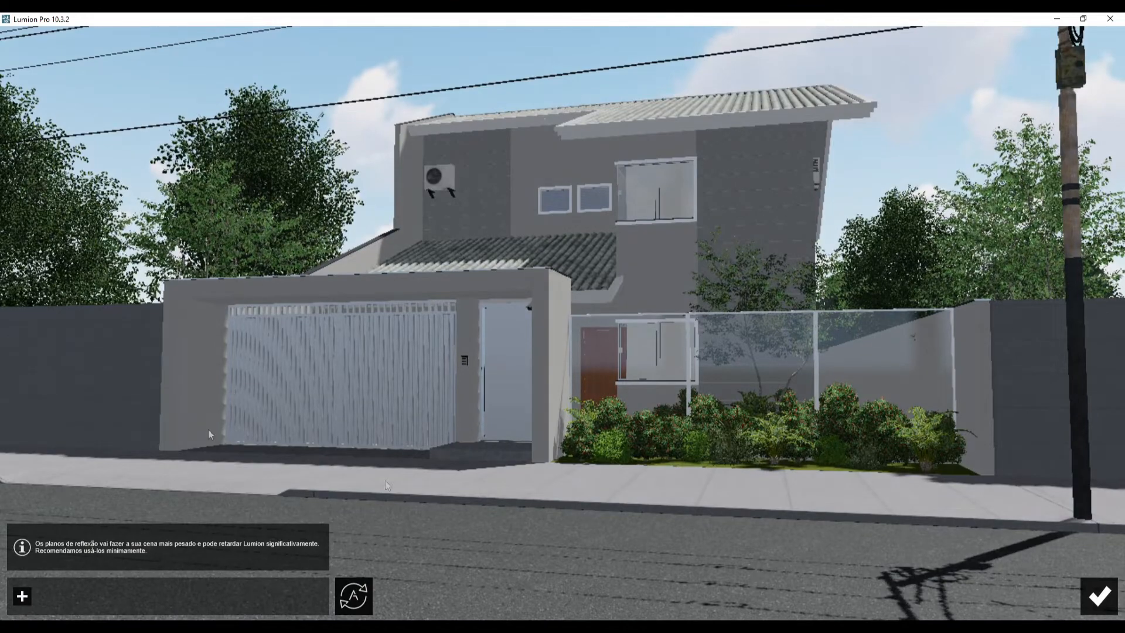
click(1099, 596)
click(34, 192)
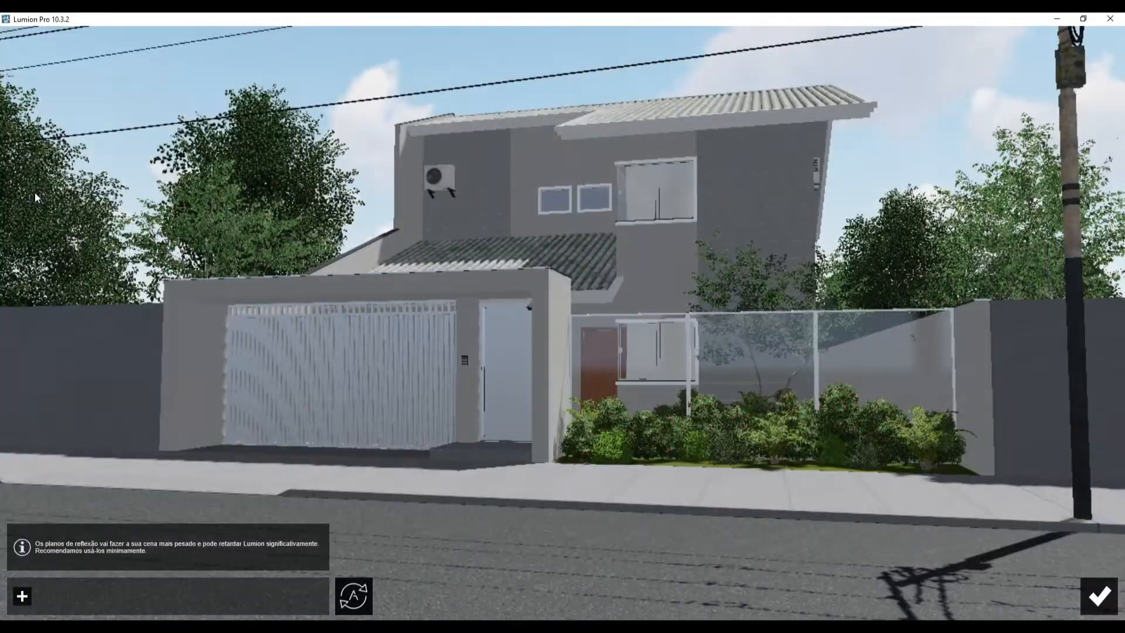
click(23, 597)
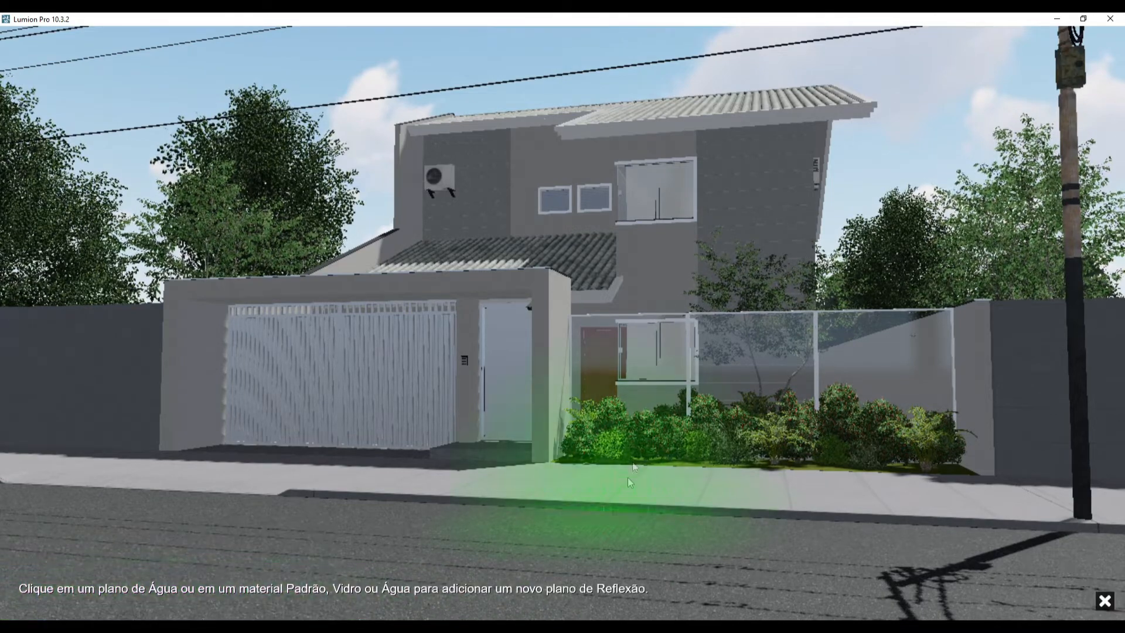
click(639, 376)
click(51, 595)
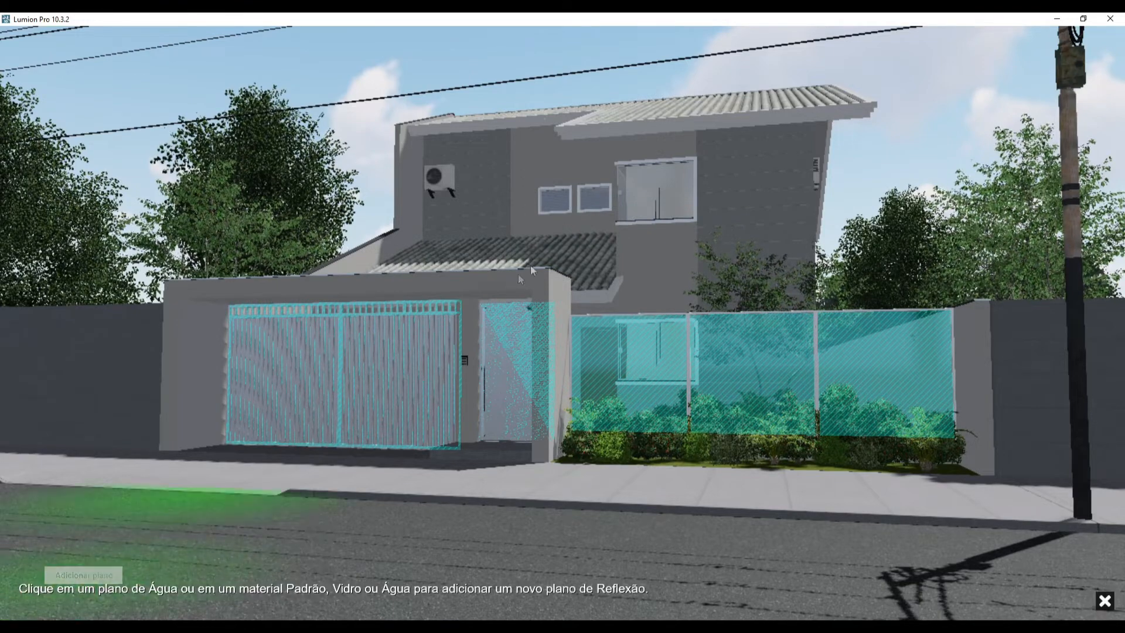
click(641, 195)
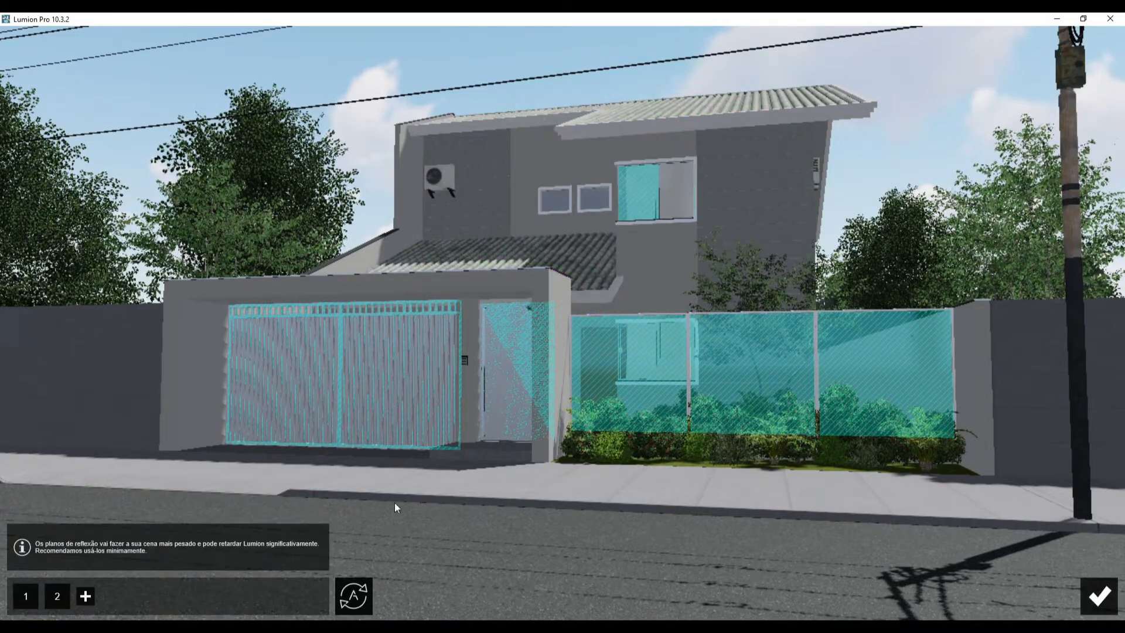
click(88, 584)
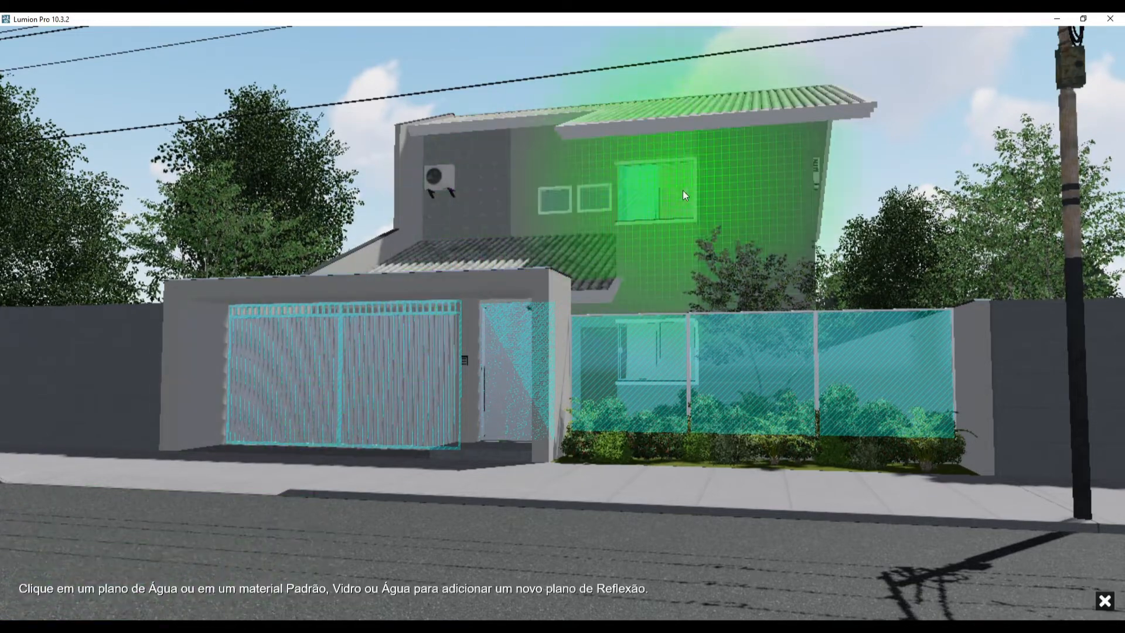
click(677, 194)
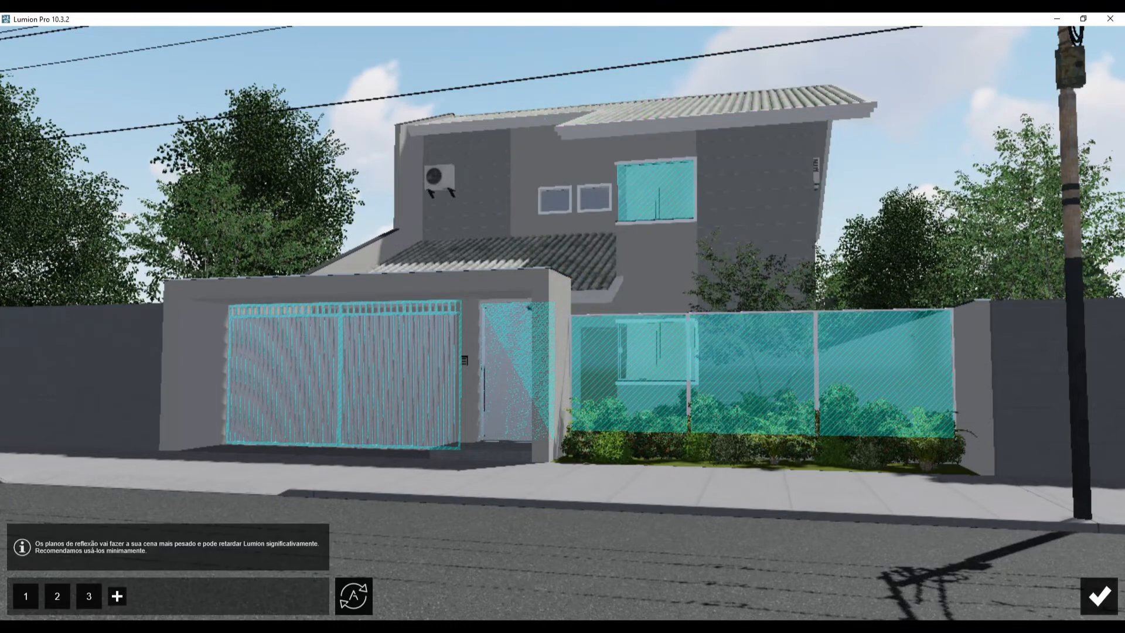
click(1099, 596)
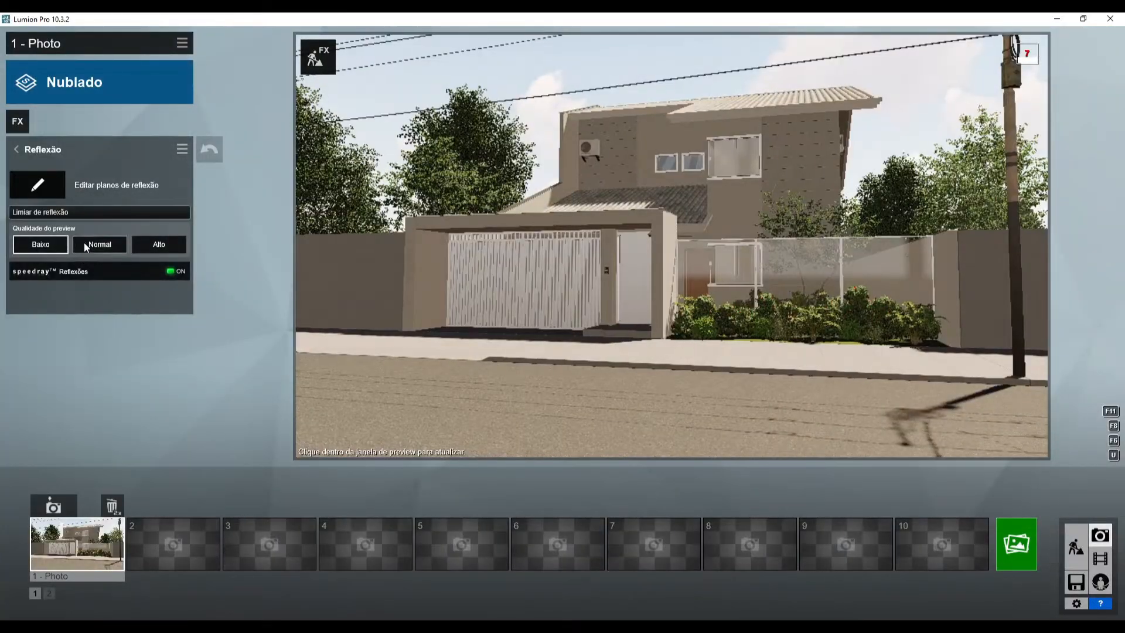
- Compare the render with the reflection preview quality at Baixo and at Normal, and leave it at Baixo
click(693, 247)
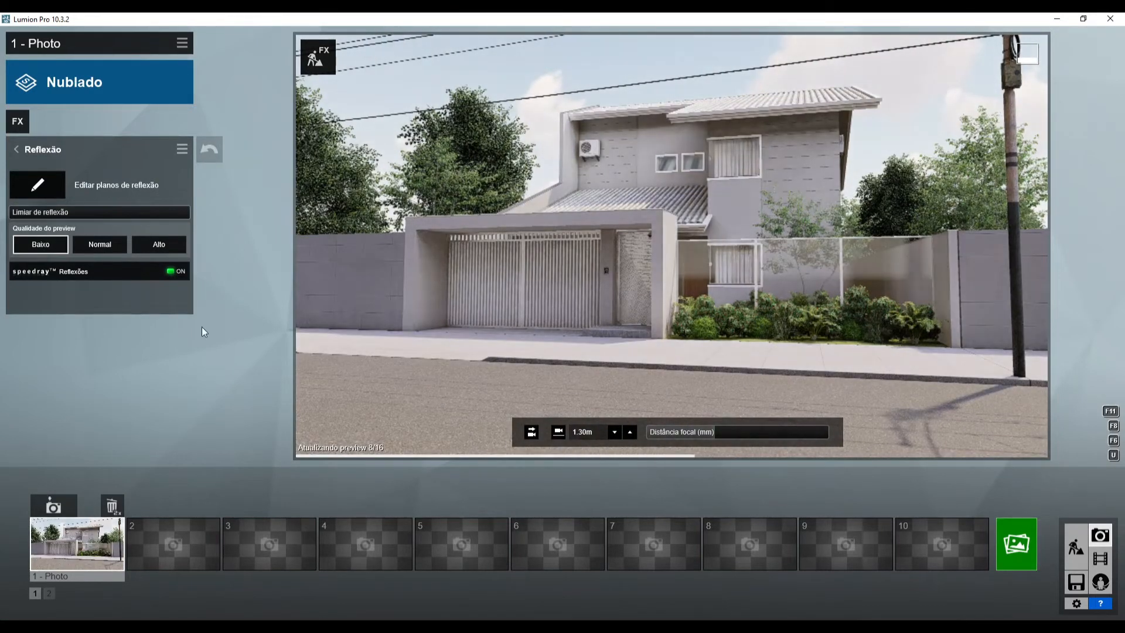
click(98, 246)
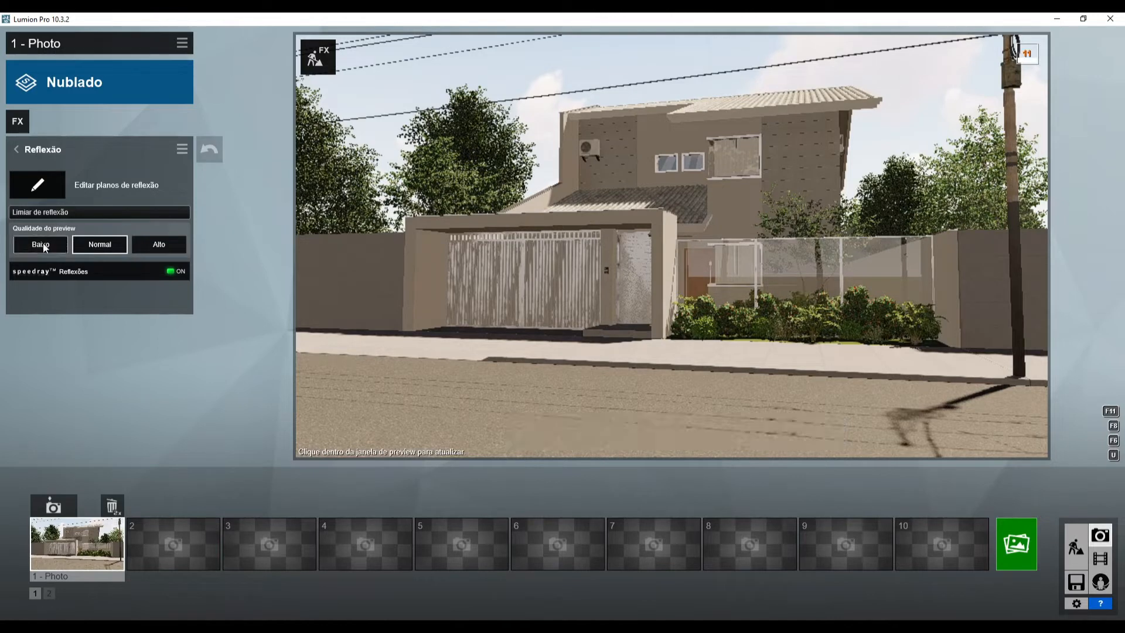
click(718, 253)
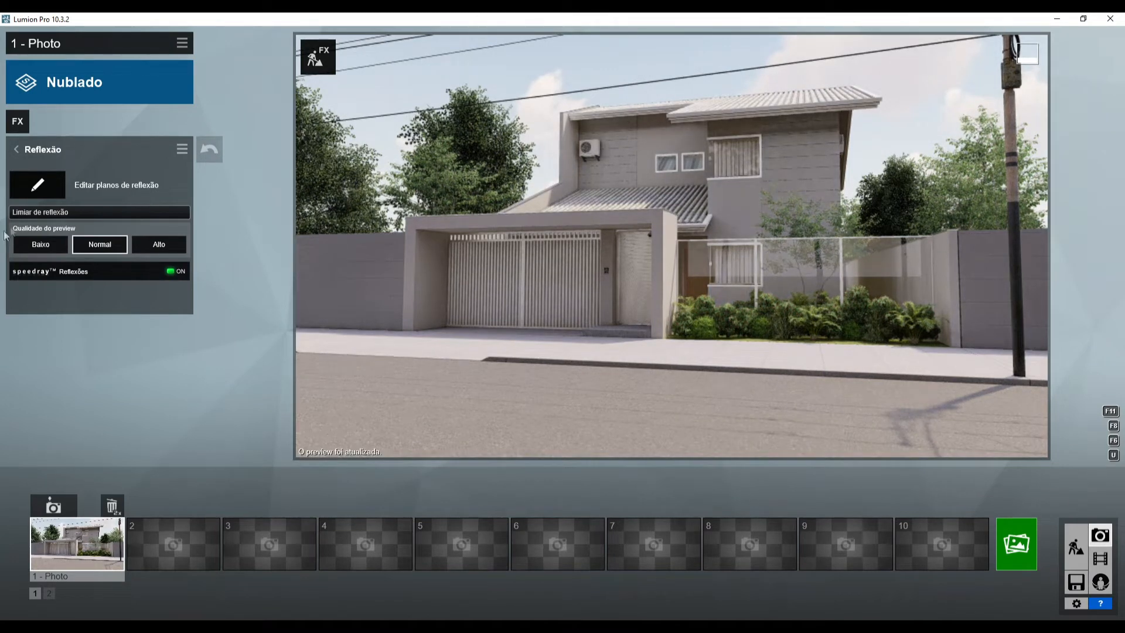
click(35, 244)
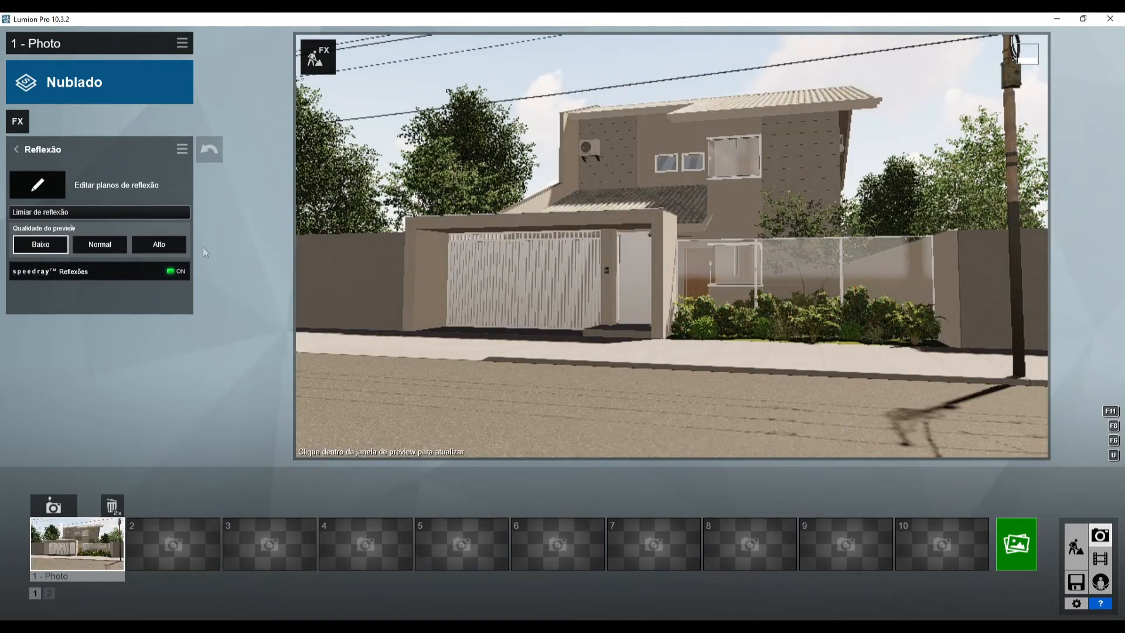
click(25, 149)
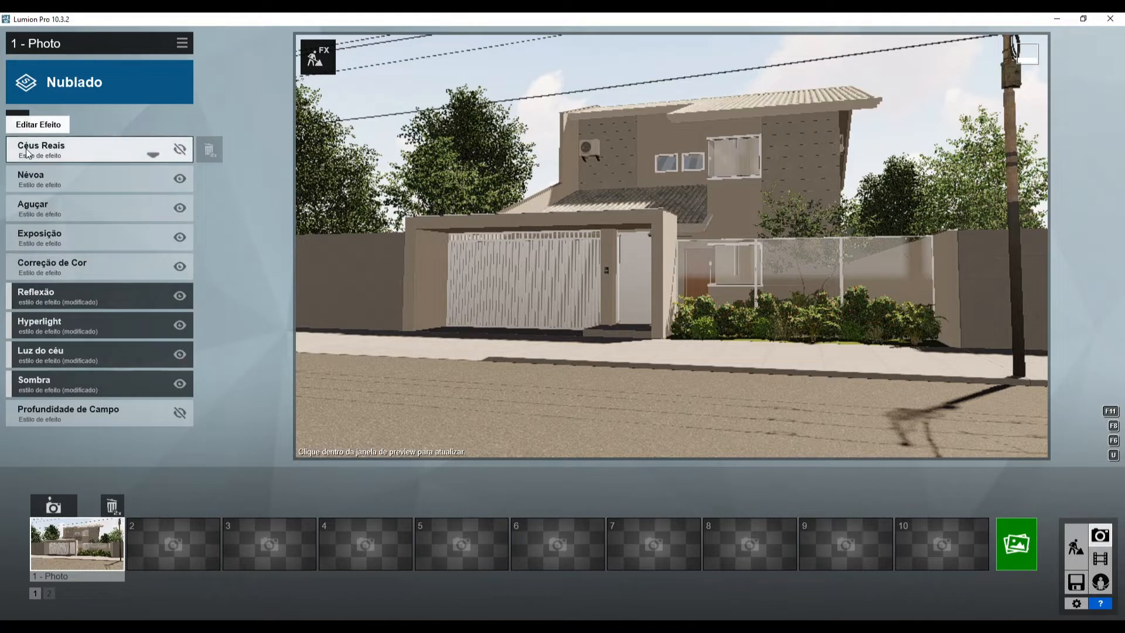
- Try the Correção de Cor Temperatura near zero, at -1.0 and at 0.6, updating the preview each time
click(56, 258)
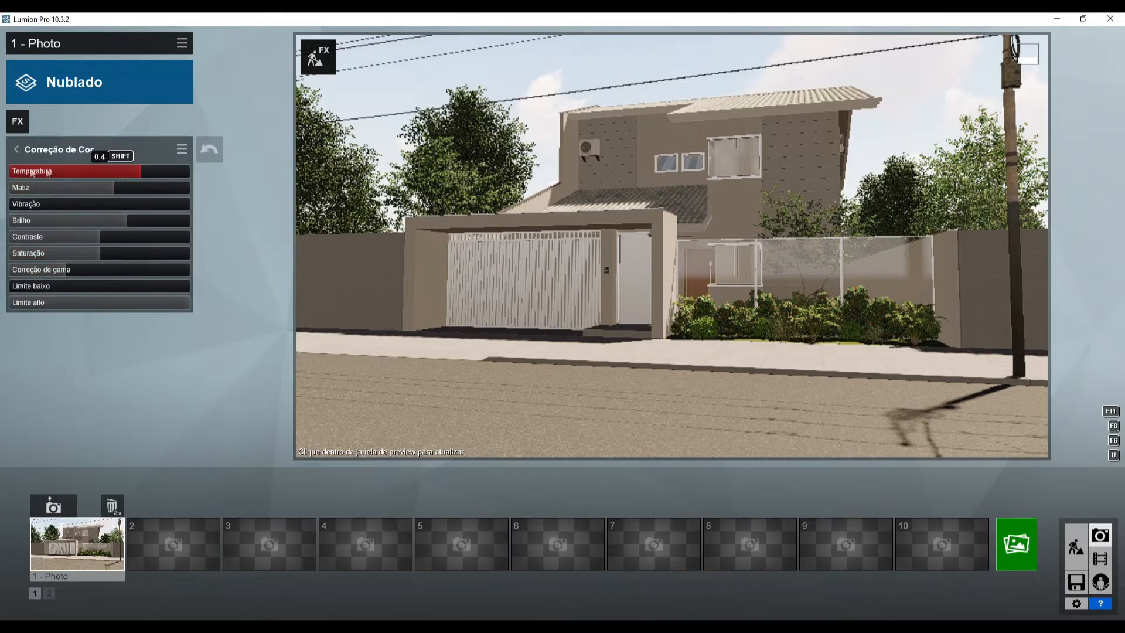
drag(139, 169, 104, 170)
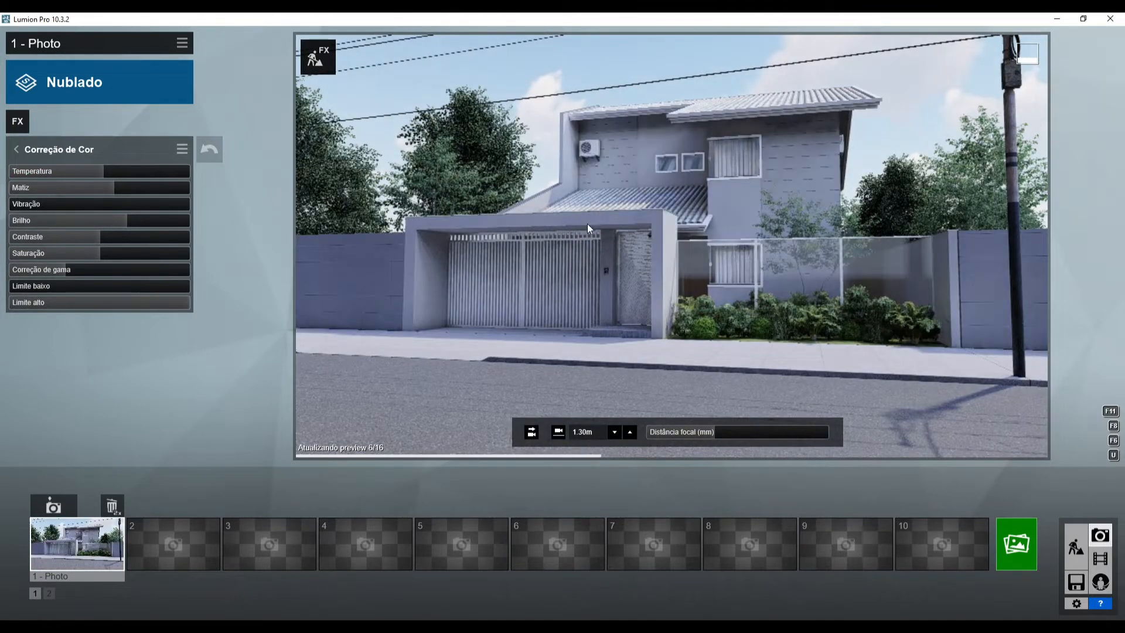
drag(121, 173, 1, 169)
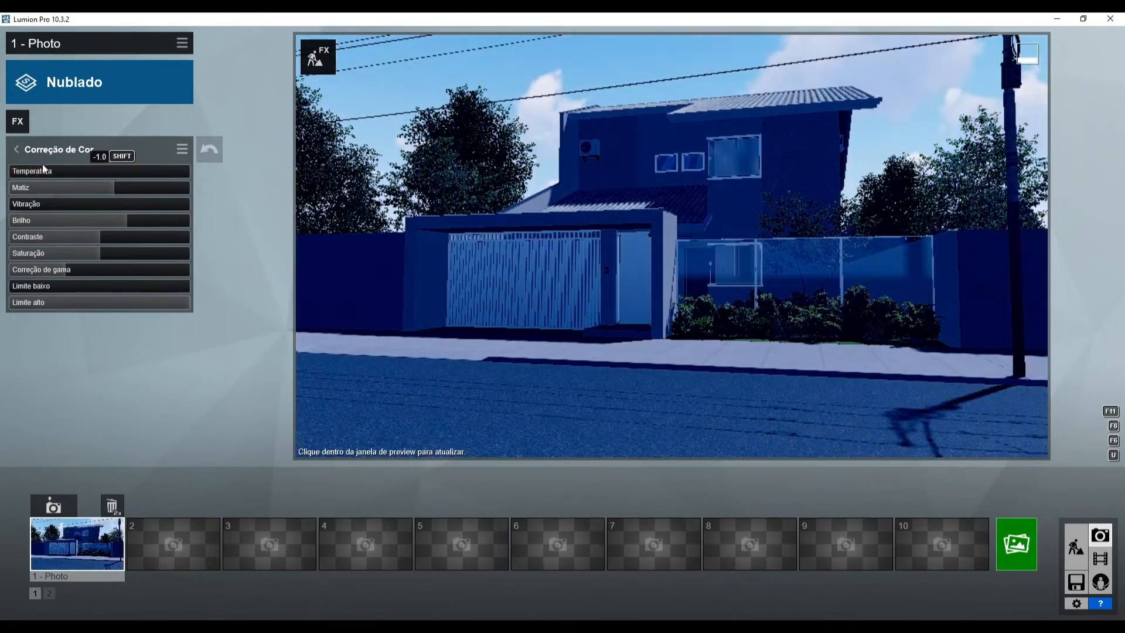
click(496, 210)
click(110, 171)
drag(110, 171, 153, 170)
click(526, 218)
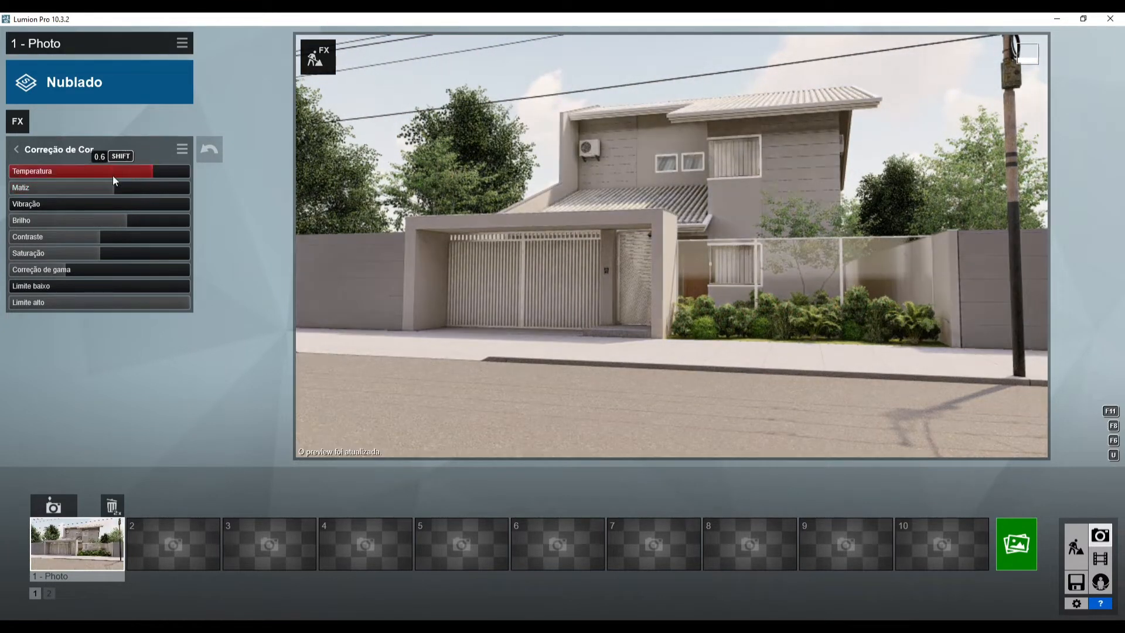
- Set the Correção de Cor Temperatura to slightly above 0.3 and update the preview
click(120, 176)
drag(122, 180, 139, 177)
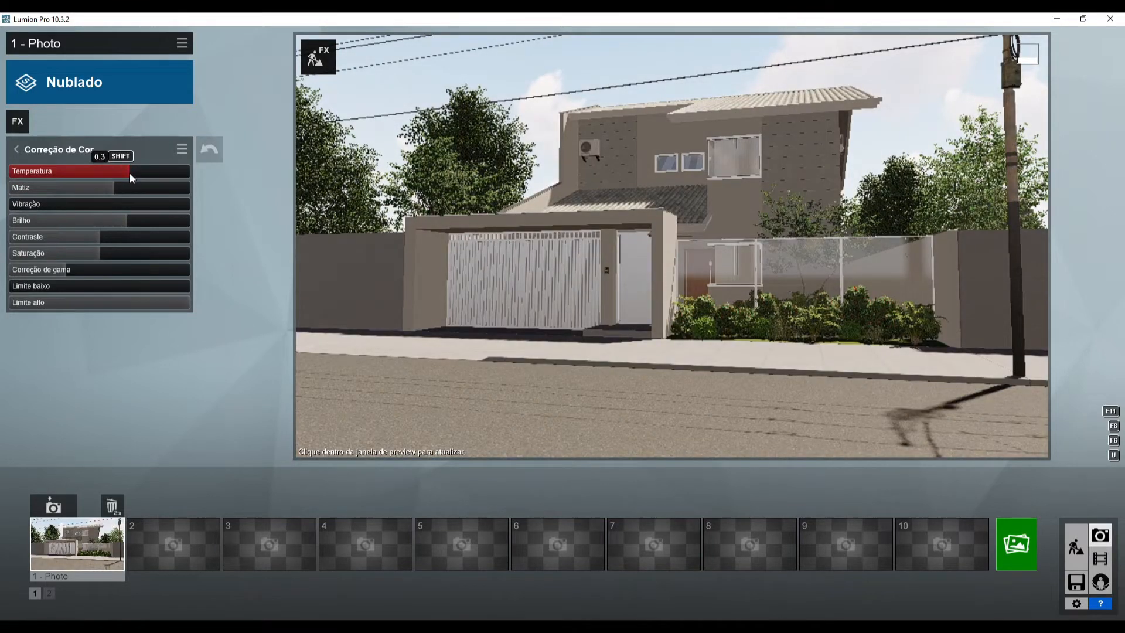
click(424, 178)
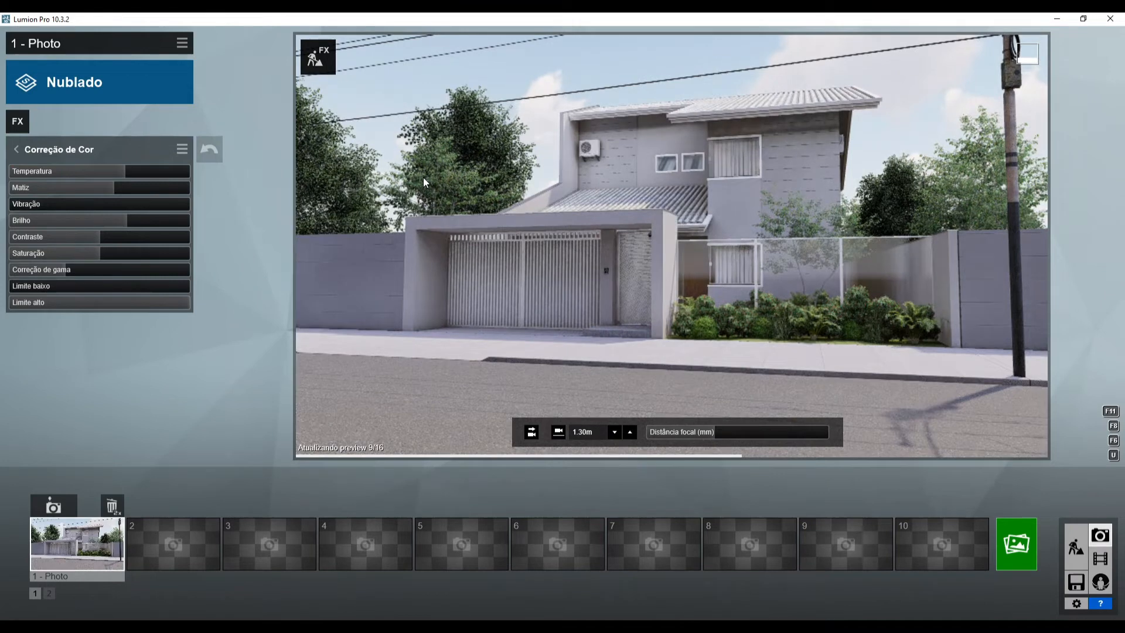
drag(115, 166, 131, 170)
click(597, 206)
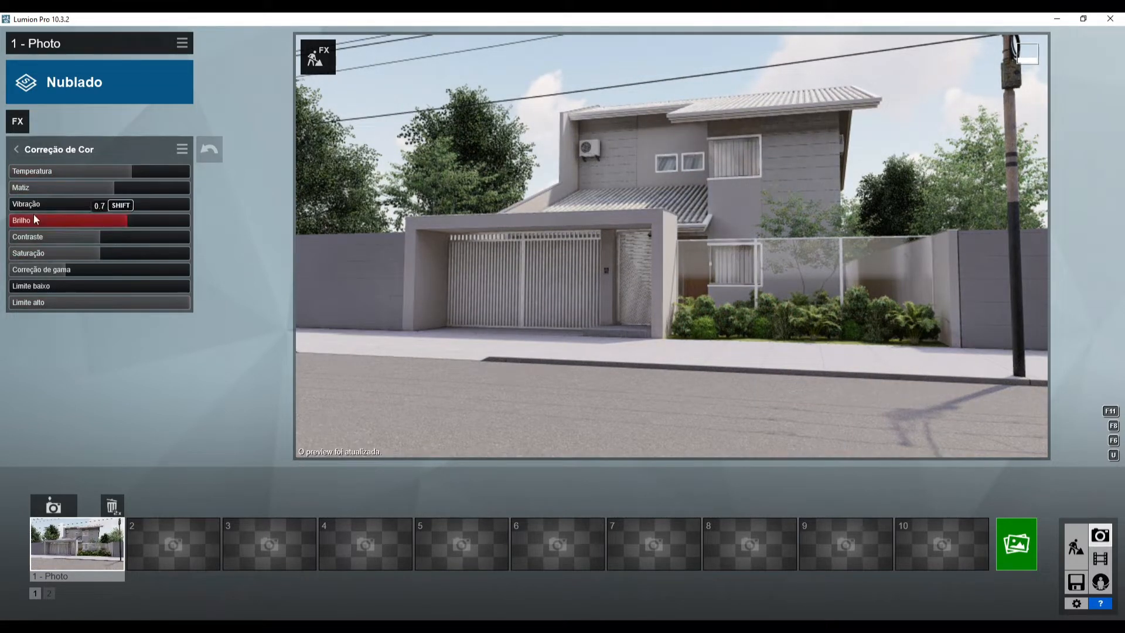
- Raise the Correção de Cor Limite baixo slightly and its Contraste a little above 0.5, and update the preview
drag(14, 287, 33, 289)
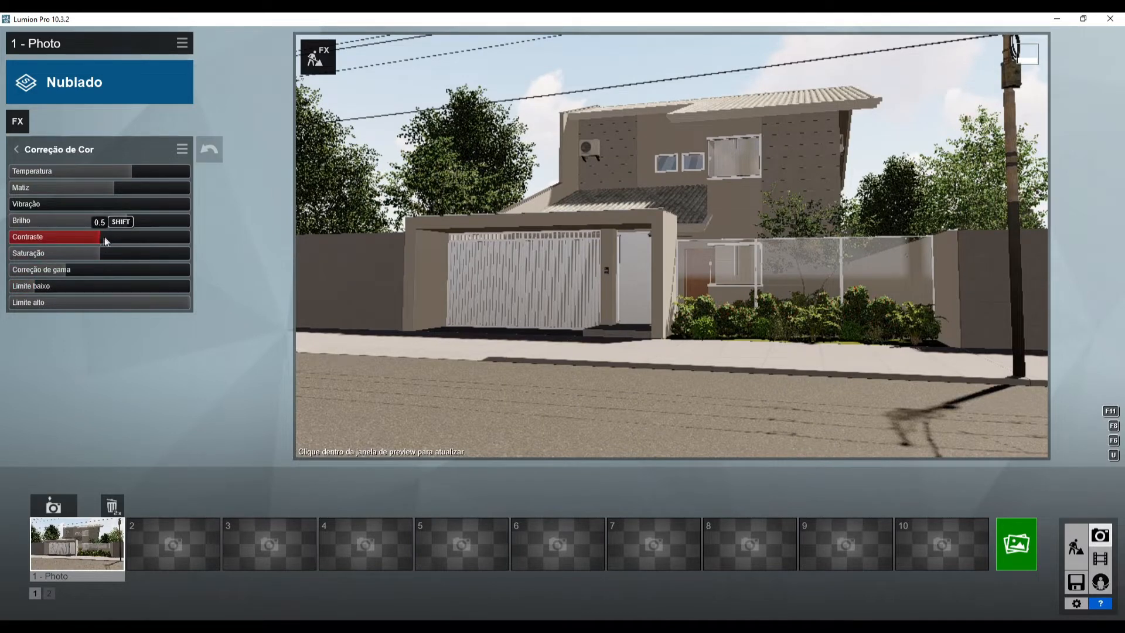
click(490, 266)
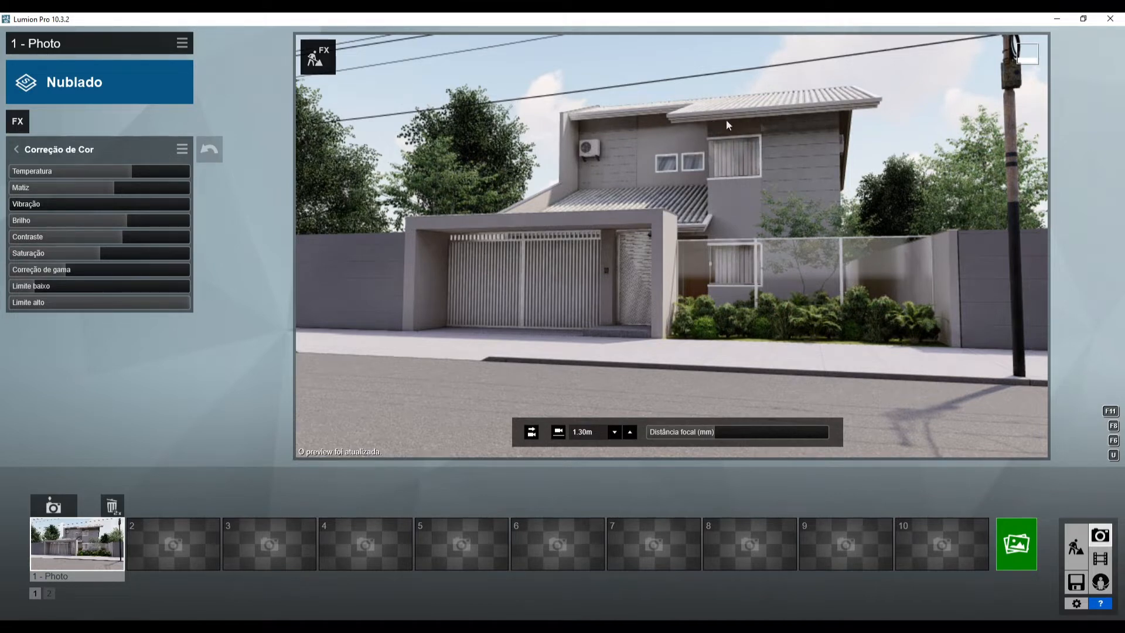
click(16, 149)
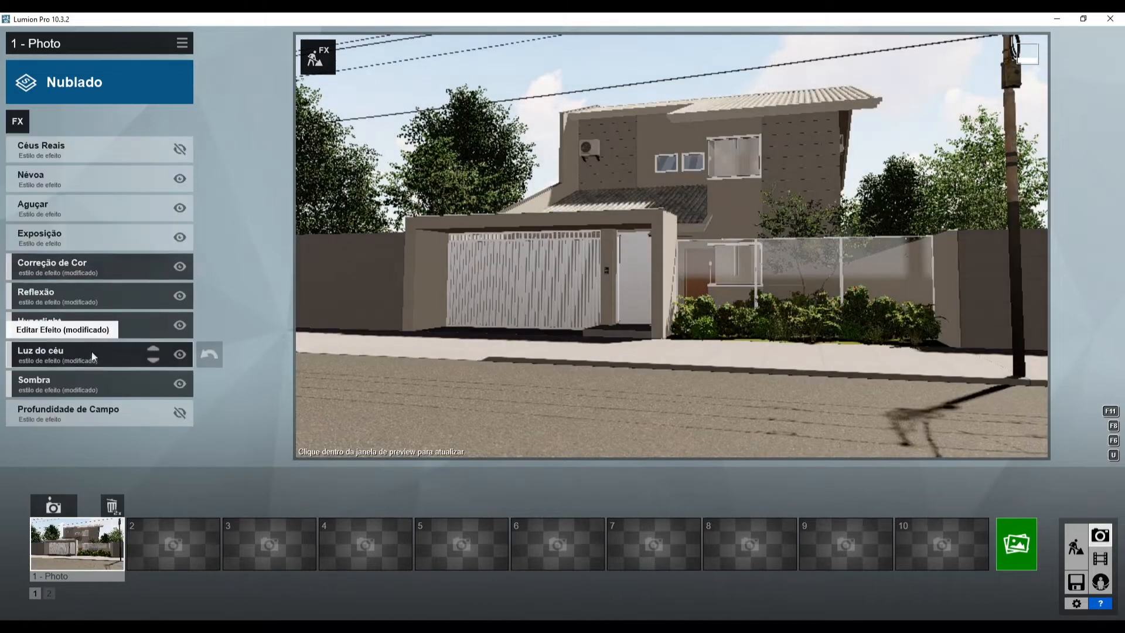
- Raise the Brilho of the Sombra effect to about a third and then to its maximum, updating the preview each time
click(62, 382)
drag(30, 203, 65, 203)
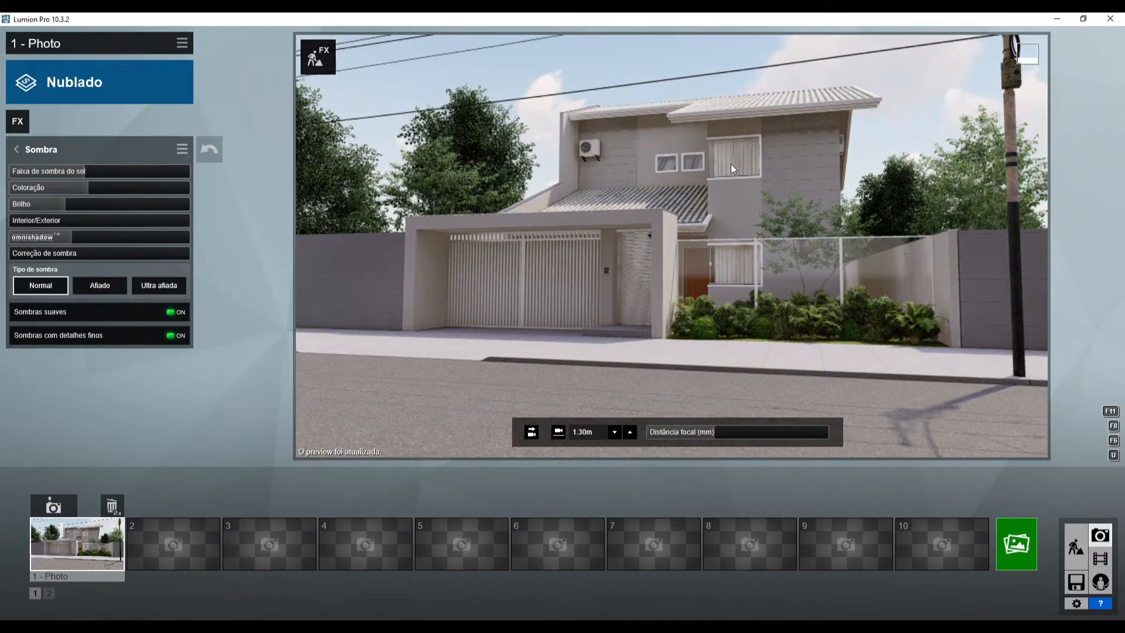
drag(65, 203, 264, 210)
click(702, 182)
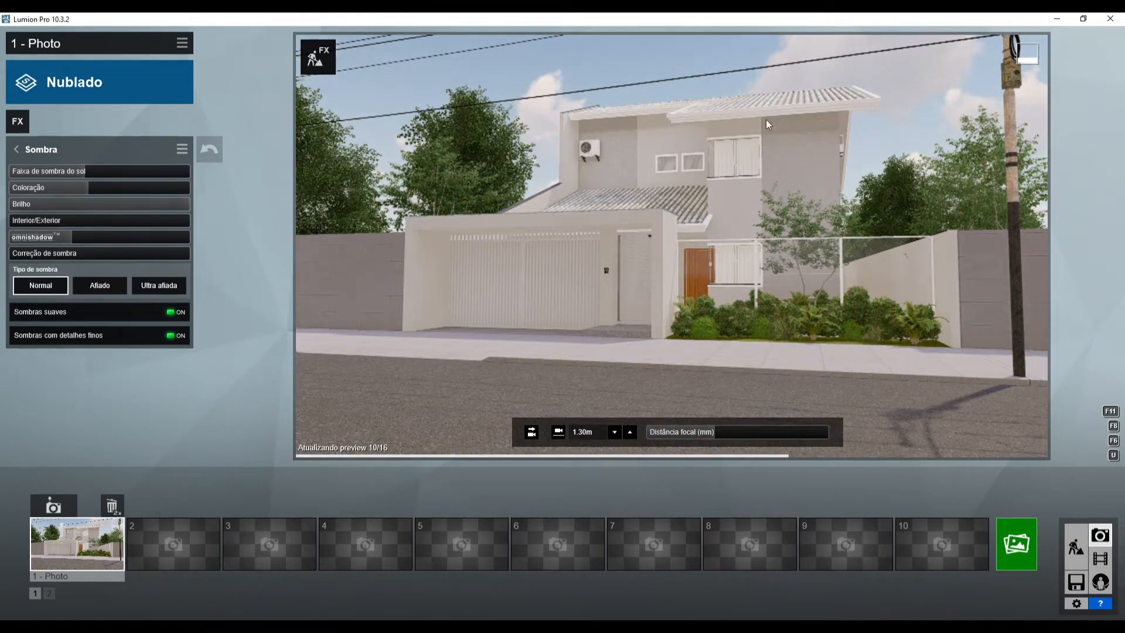
- Lower the Brilho of the Sombra effect to about a third and update the preview
mouse_move(76, 206)
mouse_down()
mouse_move(44, 203)
mouse_move(65, 203)
mouse_up()
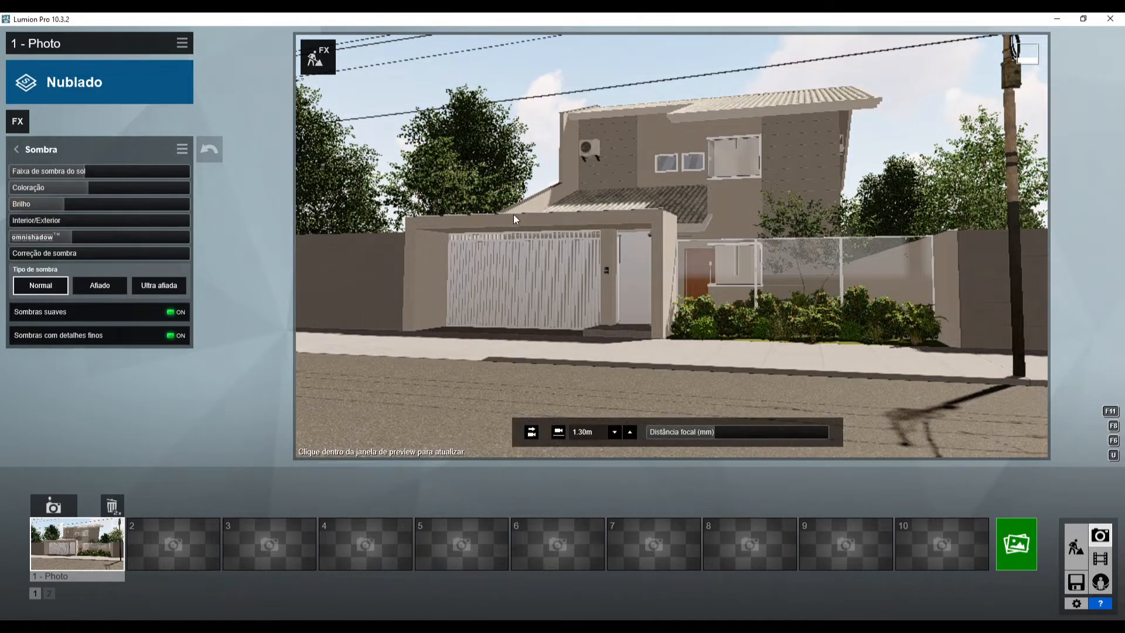
click(513, 213)
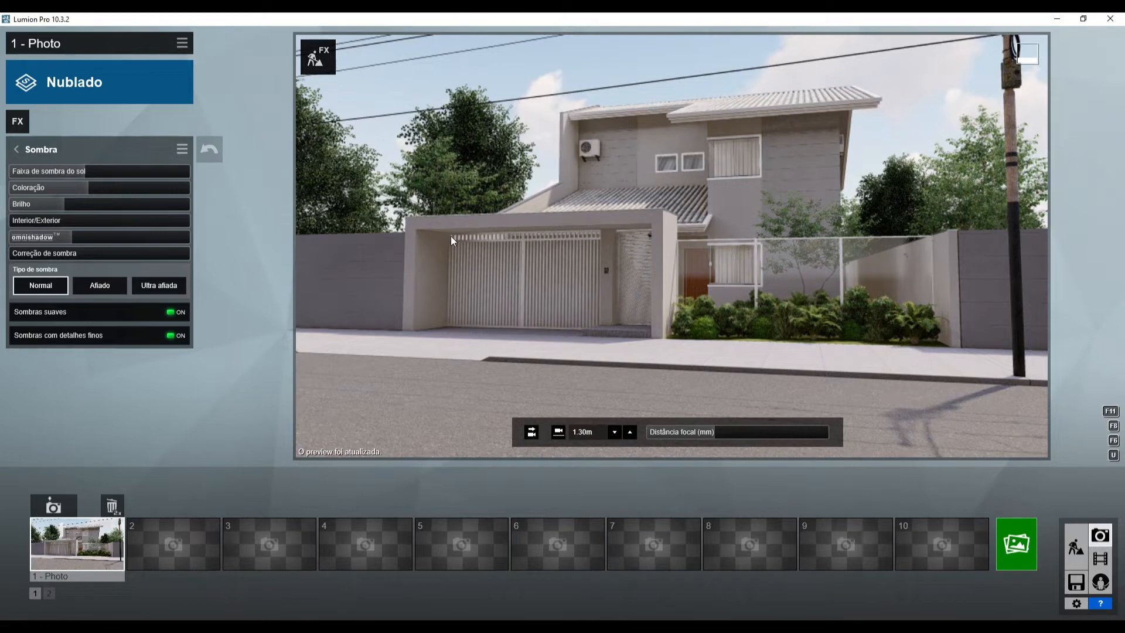
click(72, 147)
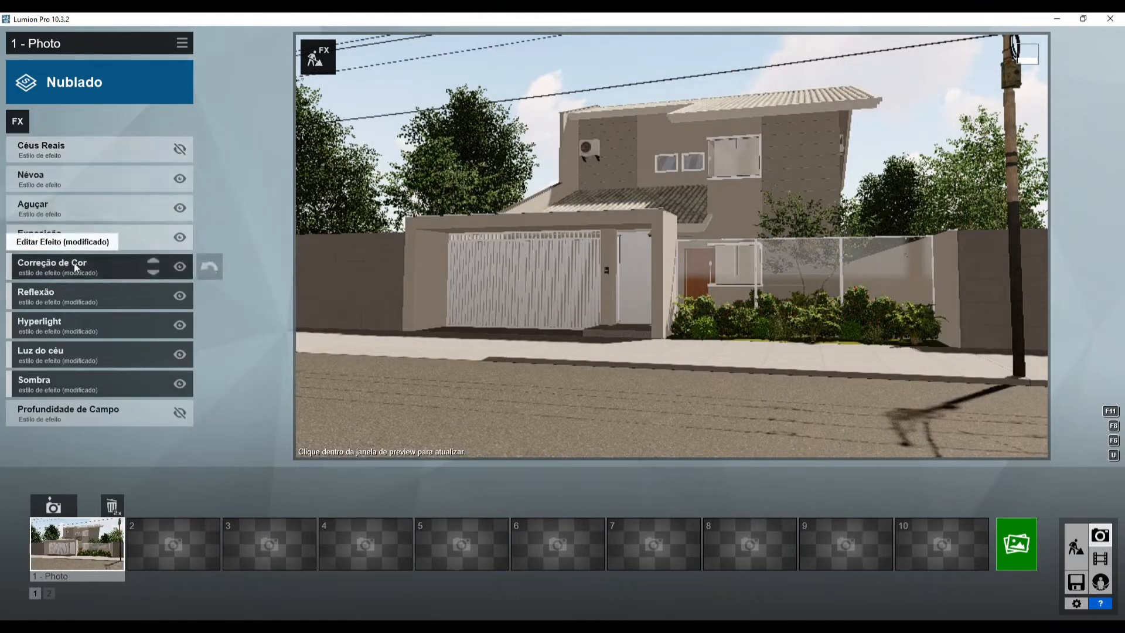
- Review the settings of the Exposição, Aguçar and Névoa effects
click(78, 241)
click(51, 148)
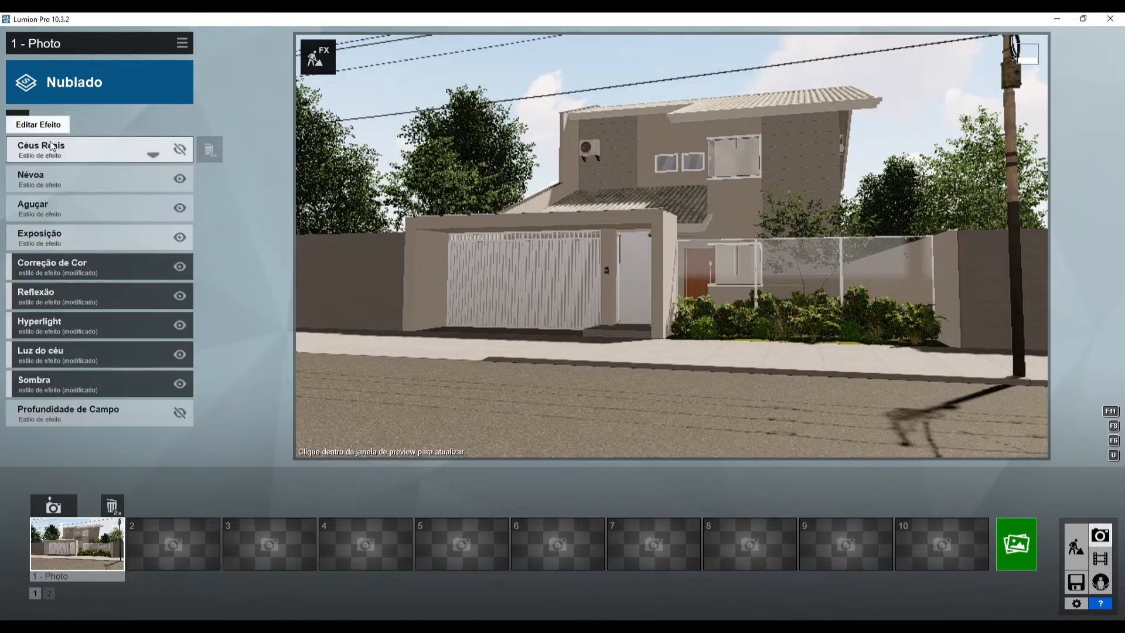
click(52, 213)
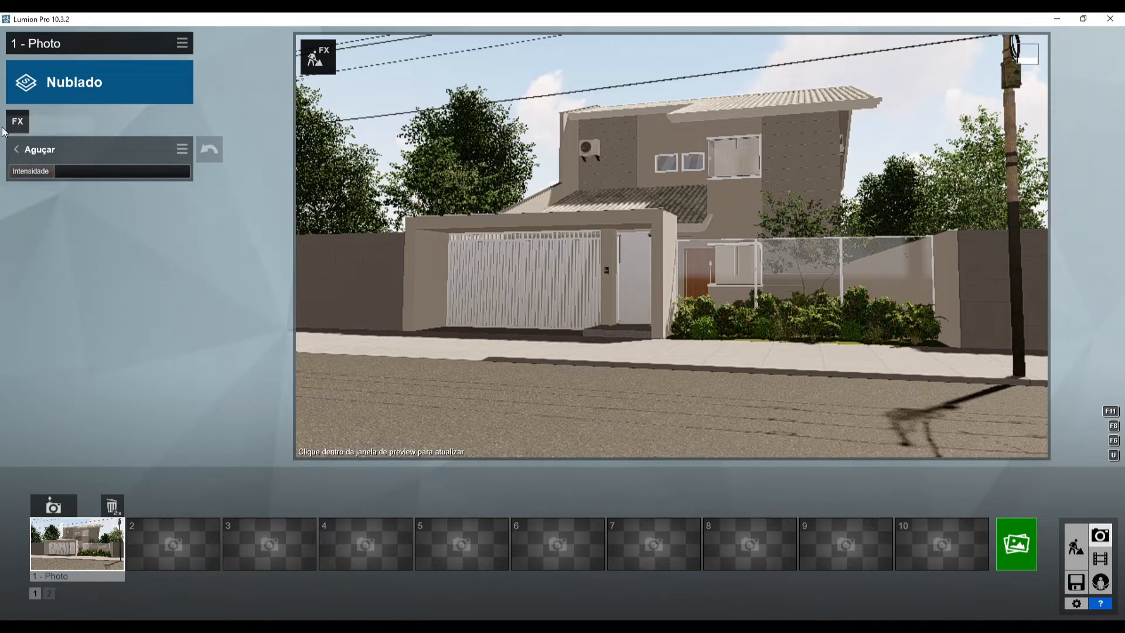
click(36, 148)
click(47, 181)
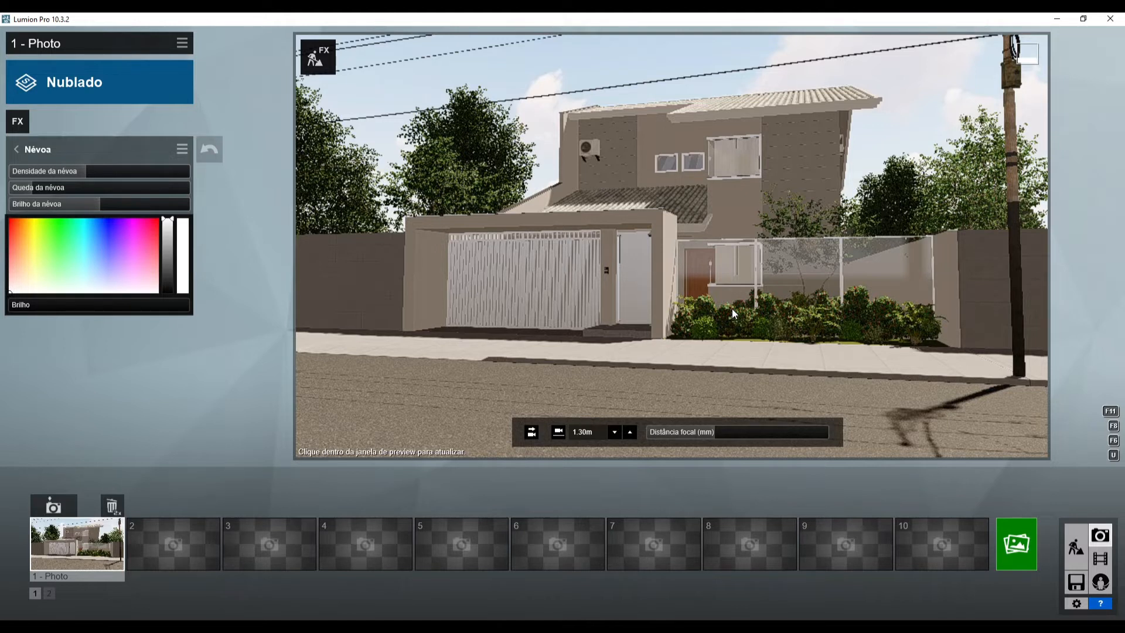
click(24, 151)
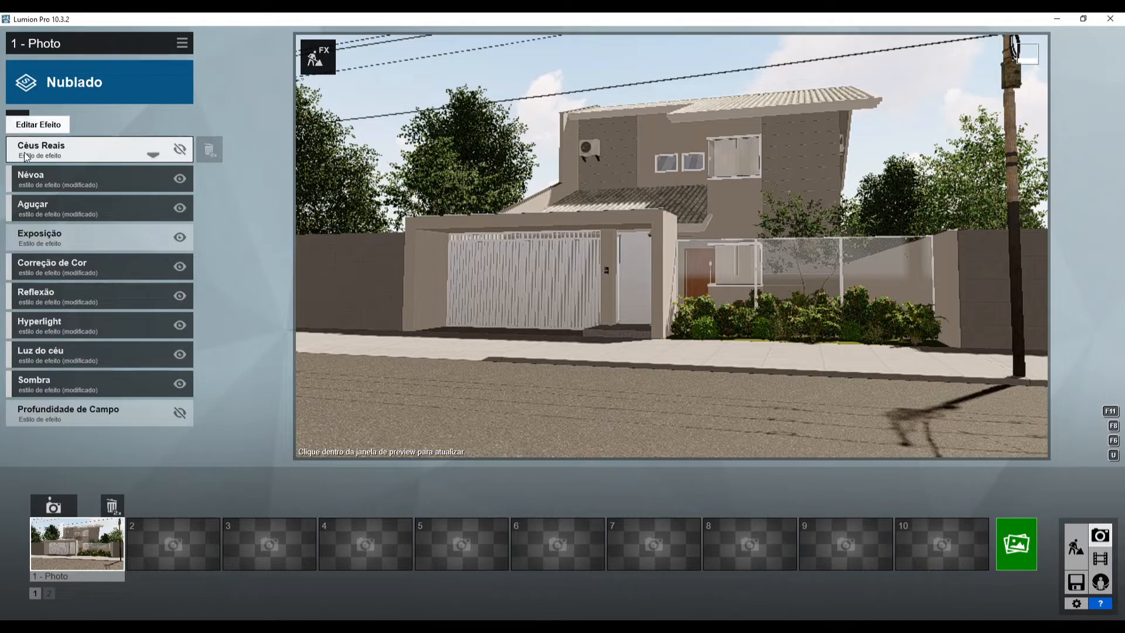
- Add the Sol effect to the photo, raise its Altura do sol to 90.0° and update the preview
click(20, 128)
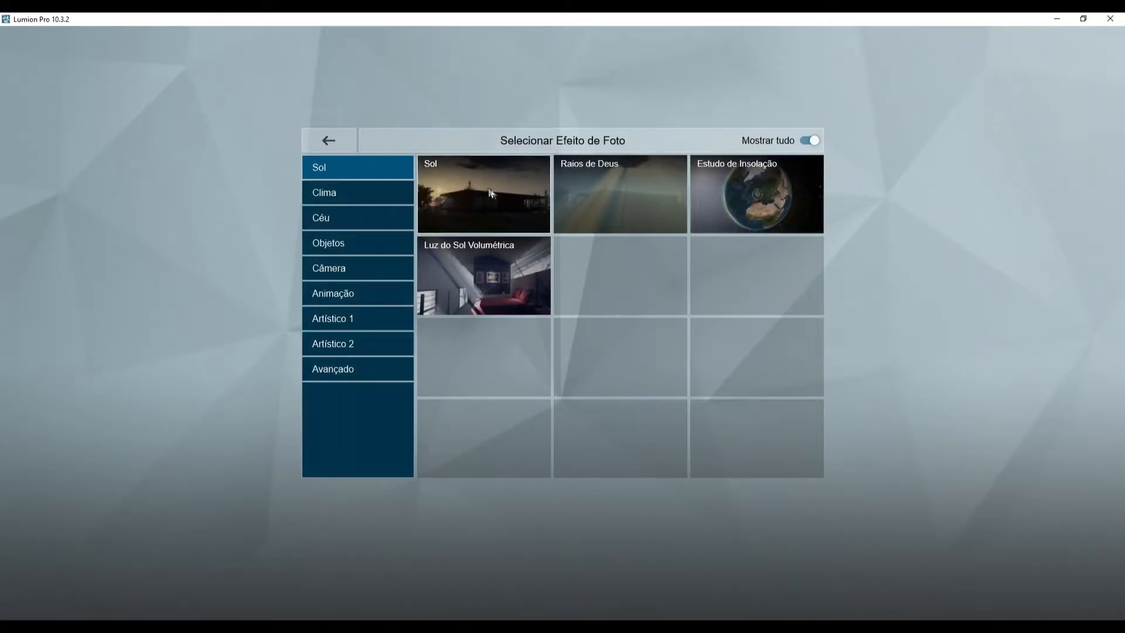
click(334, 146)
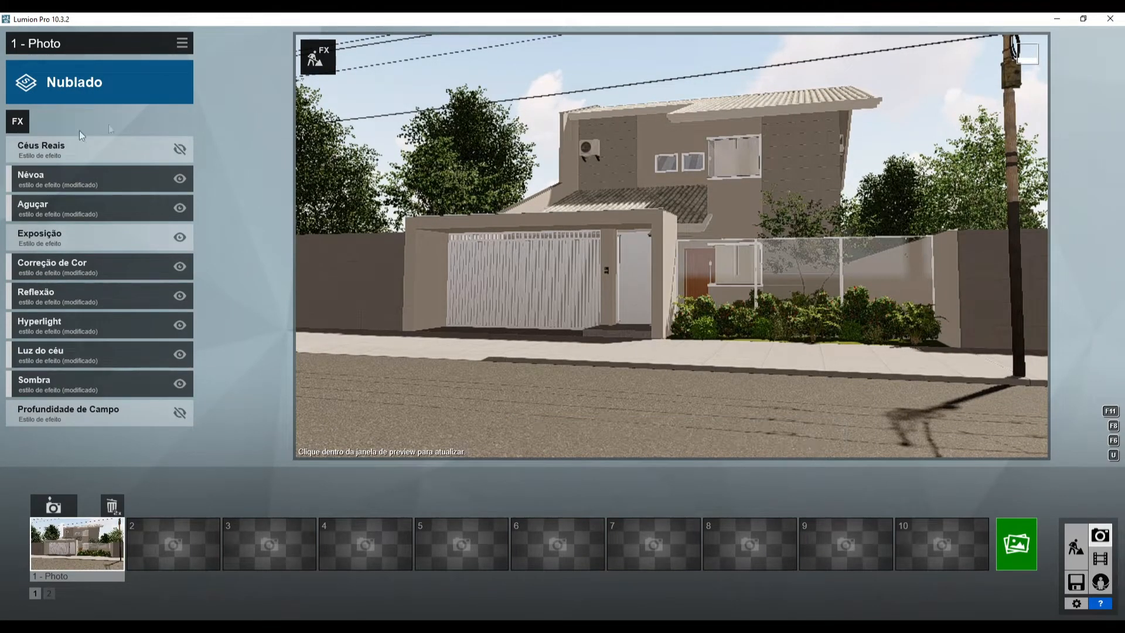
click(15, 130)
click(467, 215)
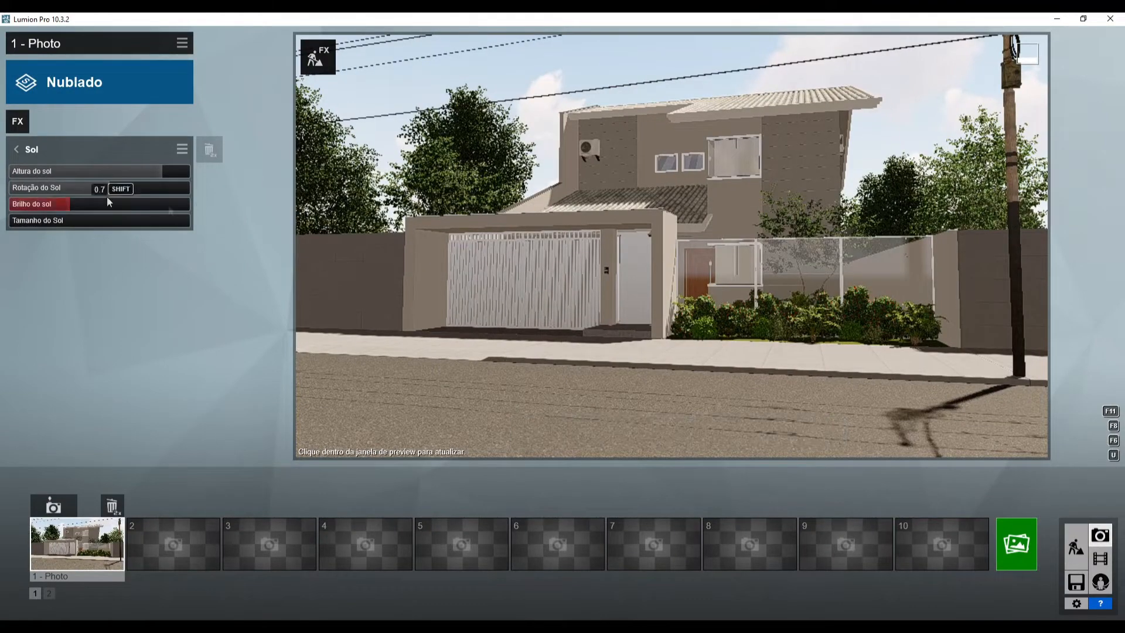
drag(160, 173, 292, 171)
click(816, 219)
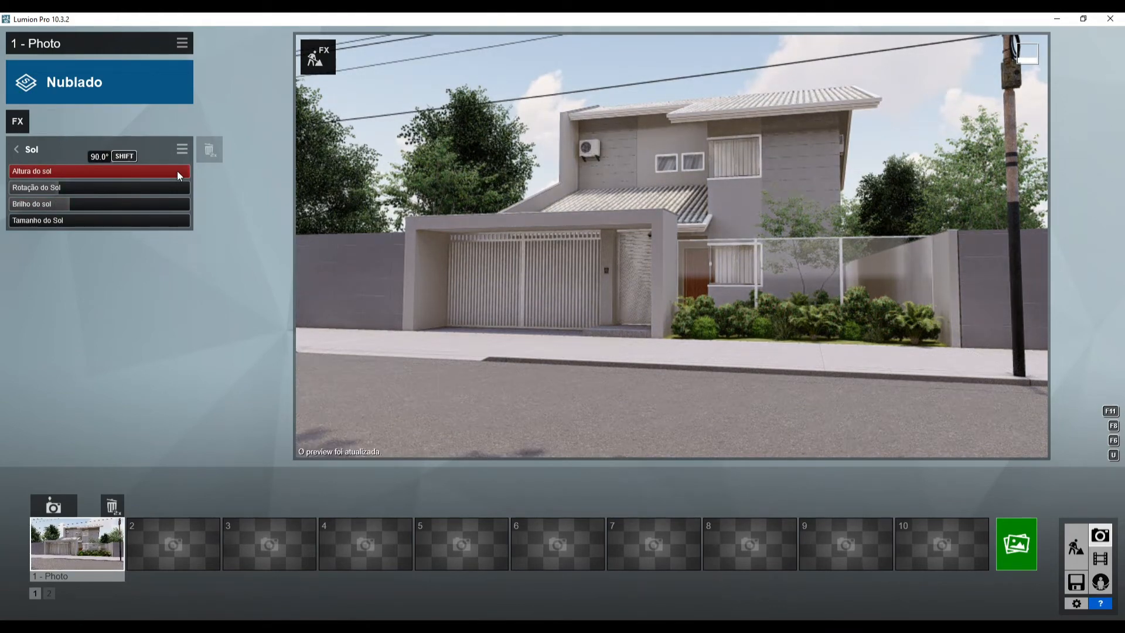
- Lower the Altura do sol to about three quarters of its range, set the Rotação do Sol to -113.4° and update the preview
drag(177, 171, 148, 171)
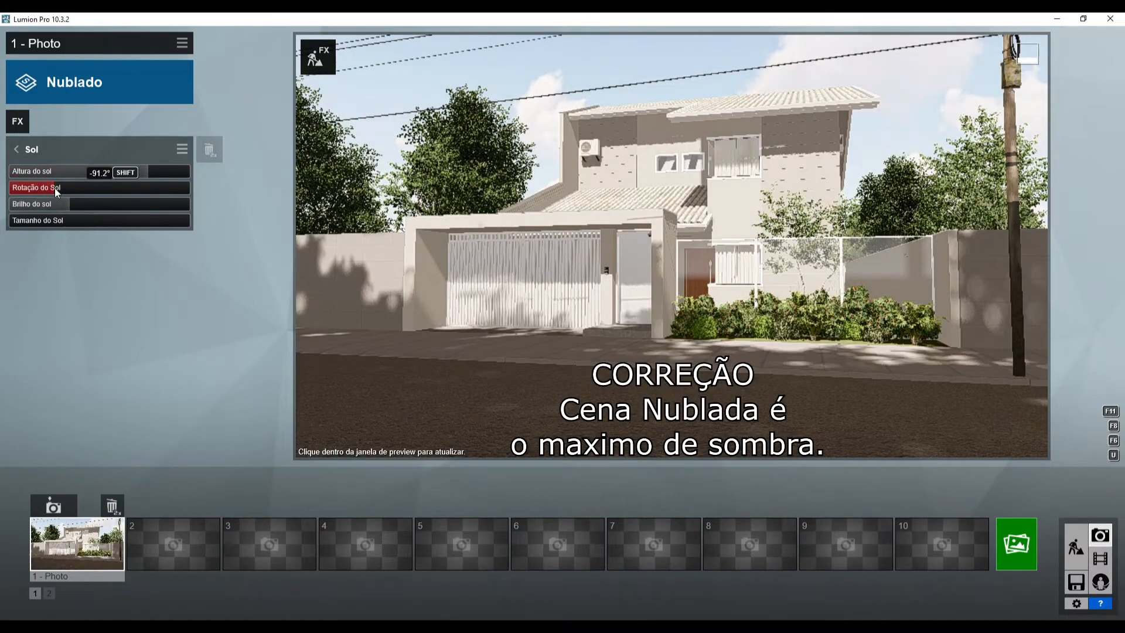
drag(61, 186, 43, 188)
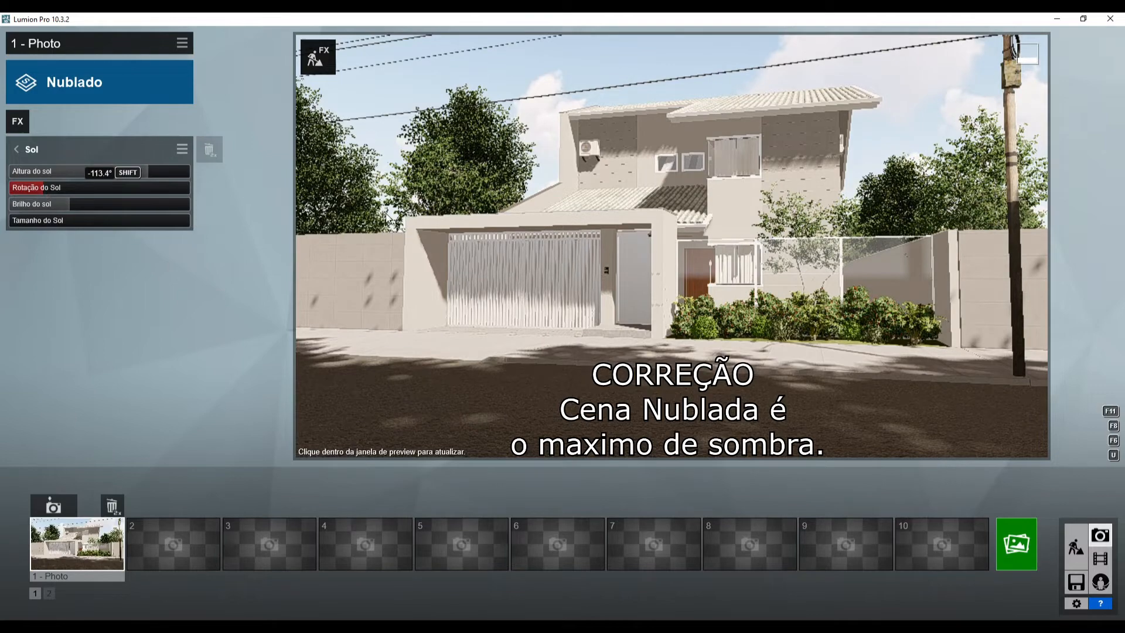
click(592, 203)
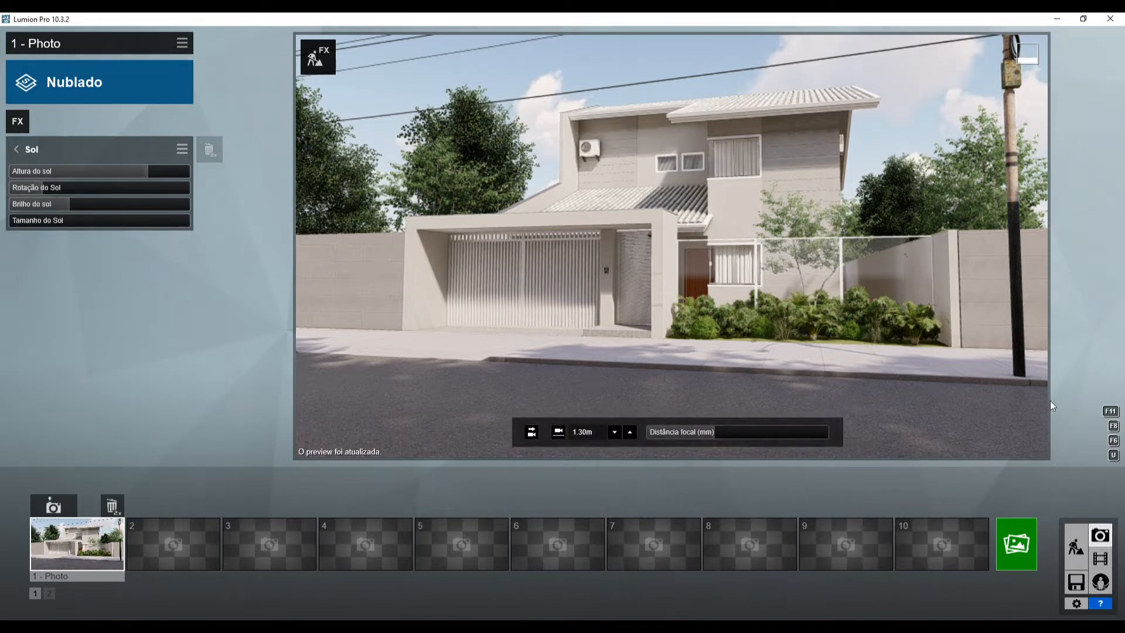
- In Build mode, delete two of the nature trees on the sidewalk across the street from the house
click(1075, 546)
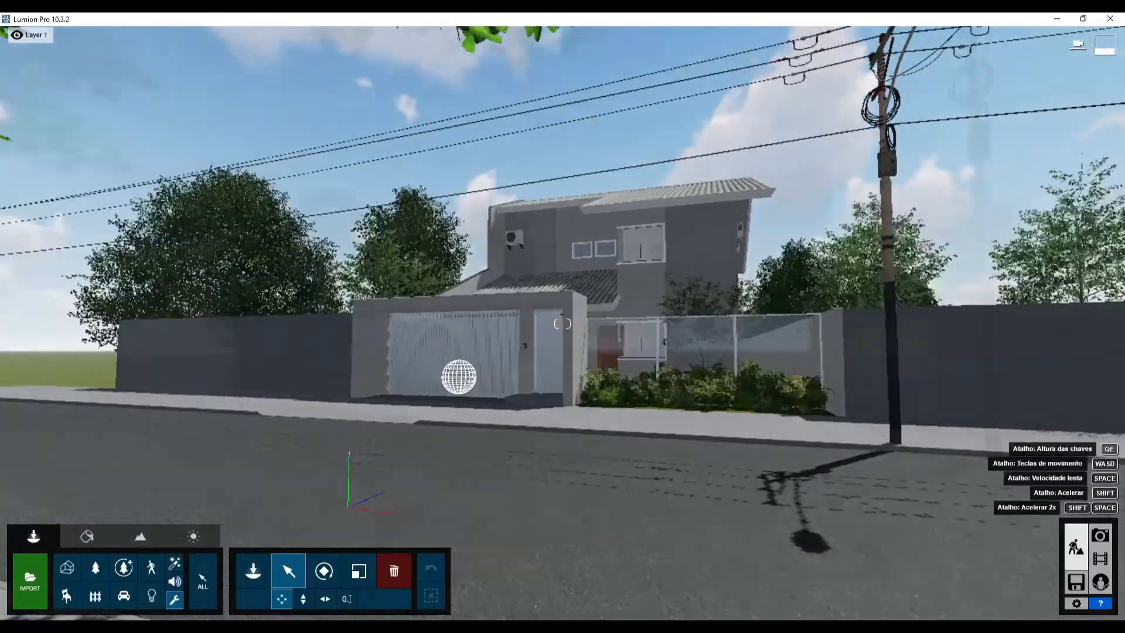
right_drag(459, 377, 215, 503)
key(s)
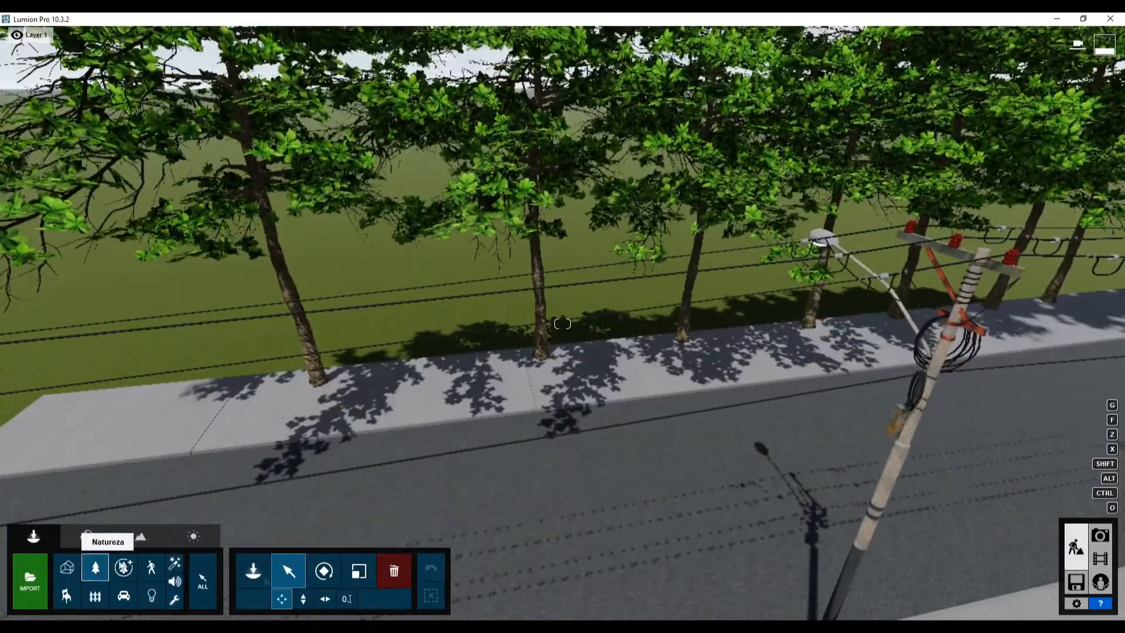
click(95, 568)
click(321, 381)
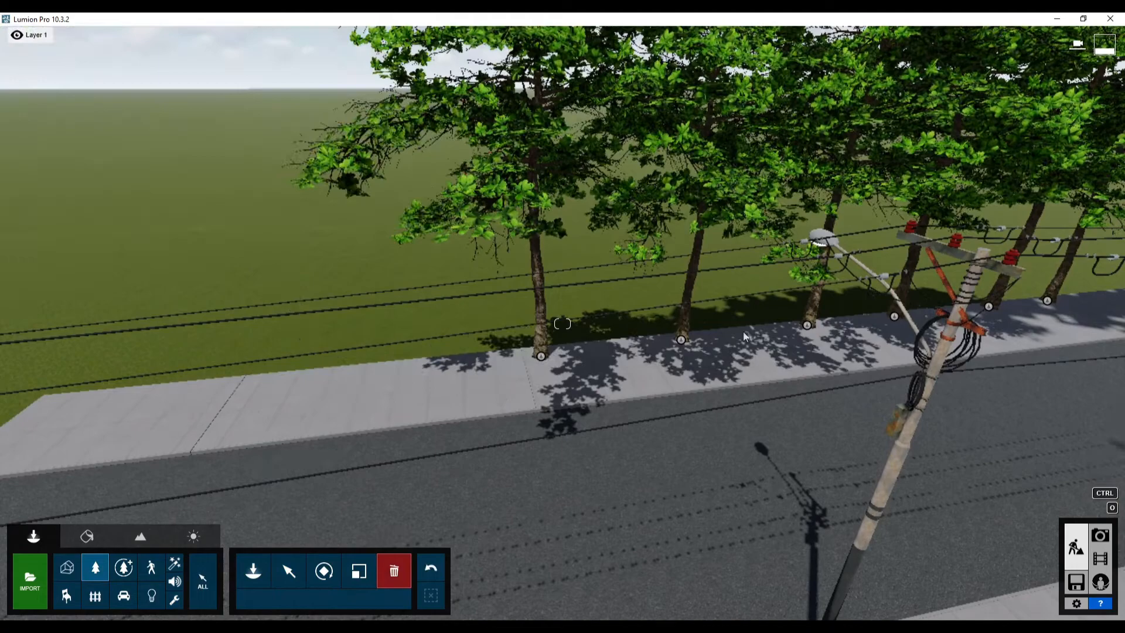
click(681, 340)
right_drag(1014, 372, 874, 399)
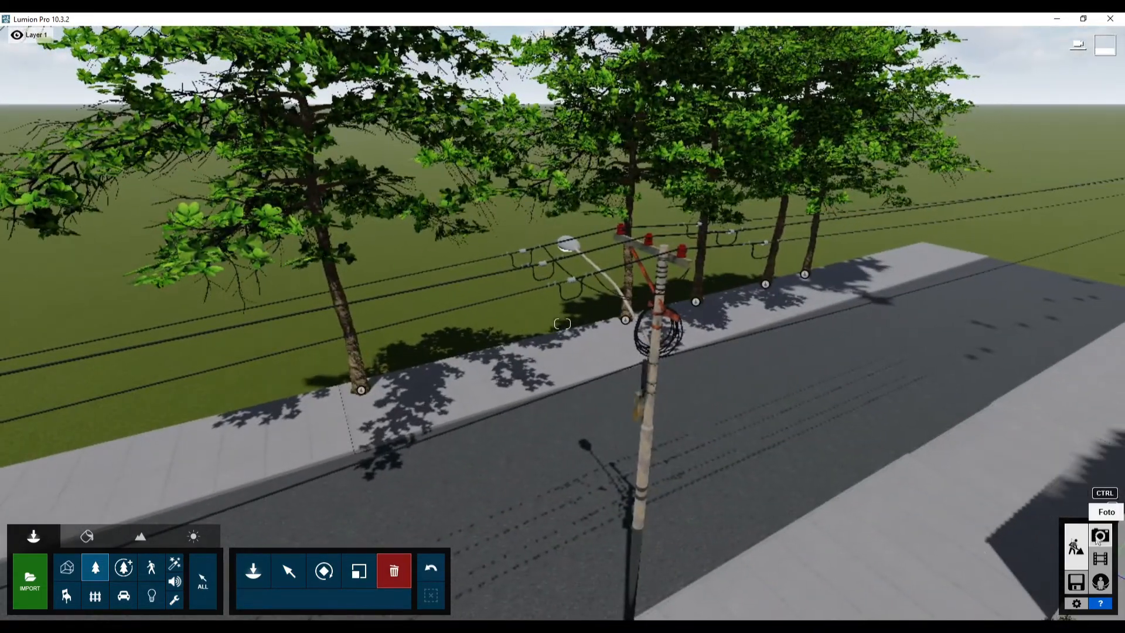
- Return to Photo mode, restore the camera of photo 1 and update the preview
click(1099, 535)
click(54, 540)
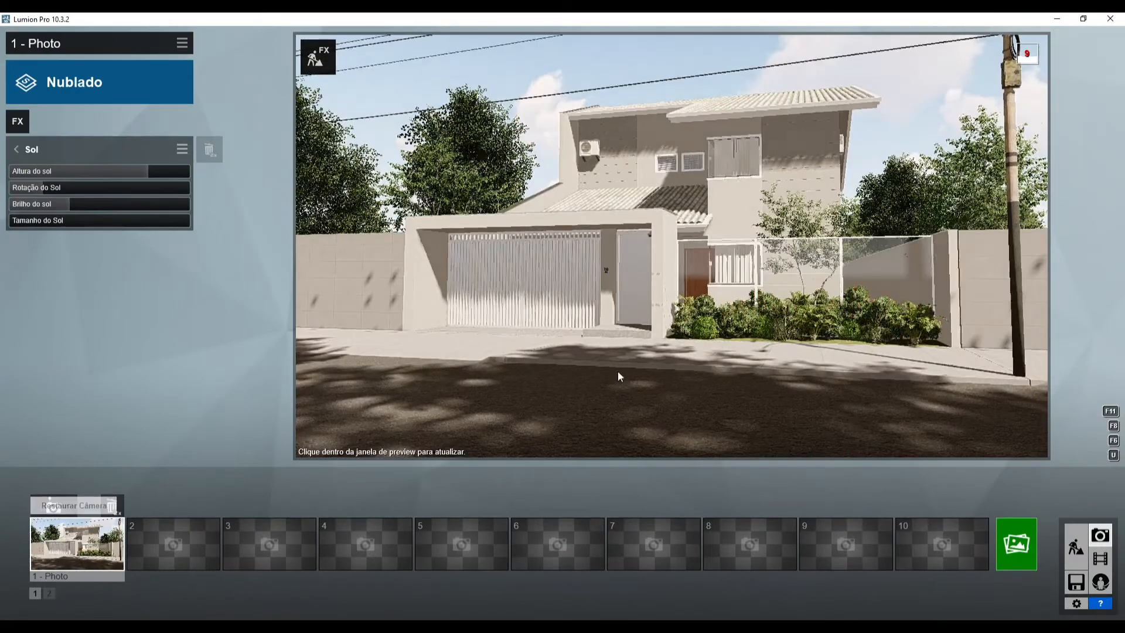
click(618, 370)
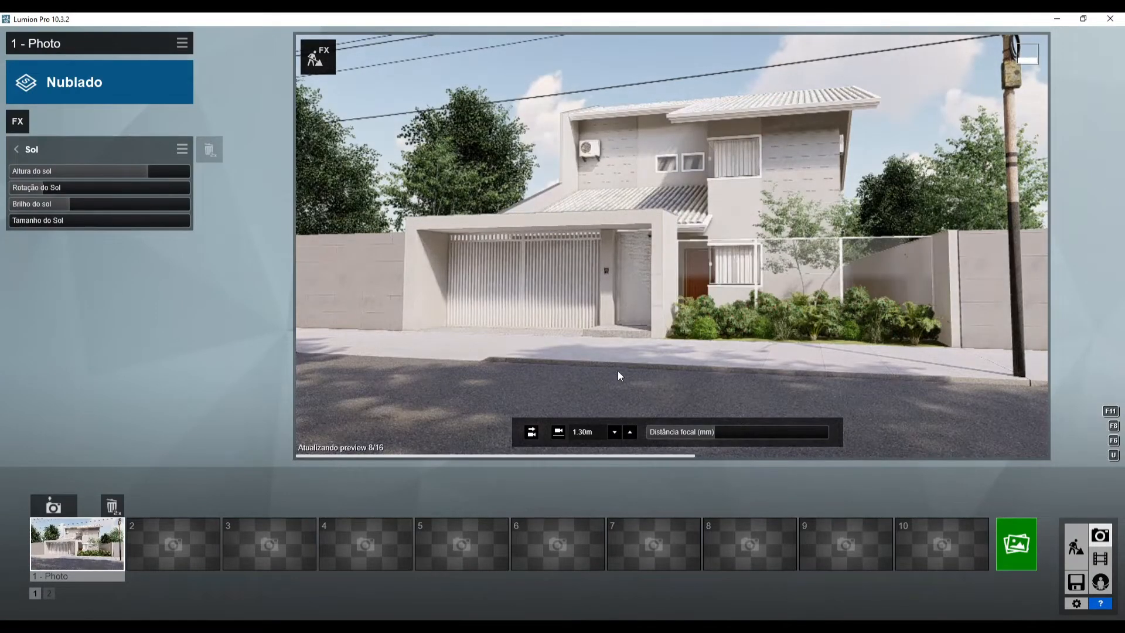
- Lower the Brilho do sol, set the Altura do sol to about 36.2°, fine-tune the Rotação do Sol and update the preview
drag(63, 205, 43, 186)
mouse_move(146, 172)
mouse_down()
mouse_move(129, 172)
mouse_move(138, 172)
mouse_up()
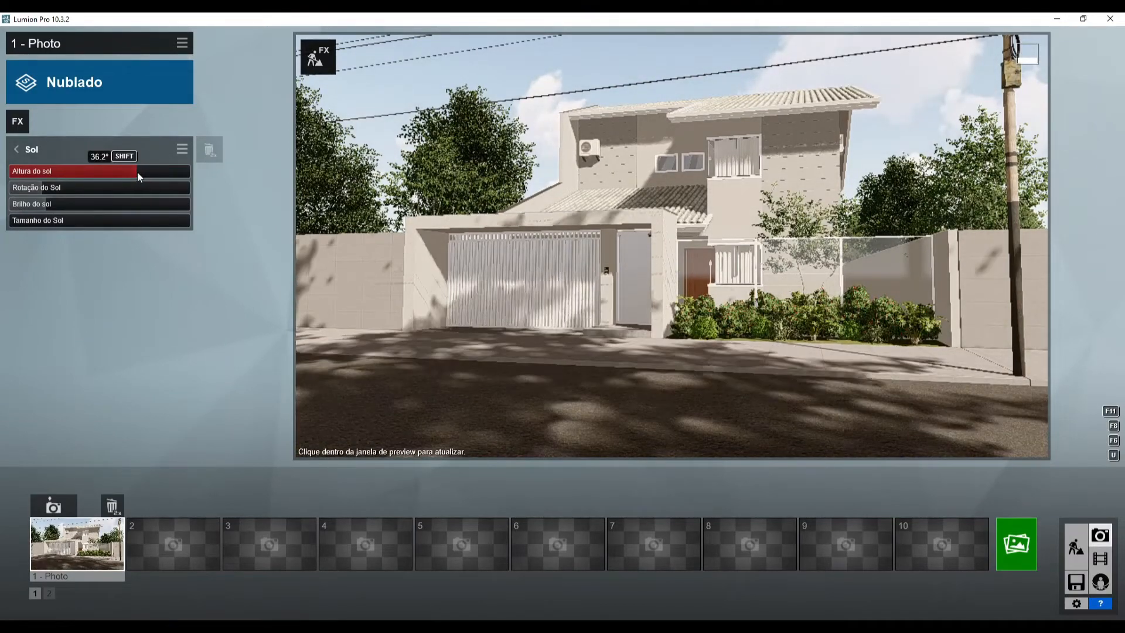
drag(57, 190, 47, 185)
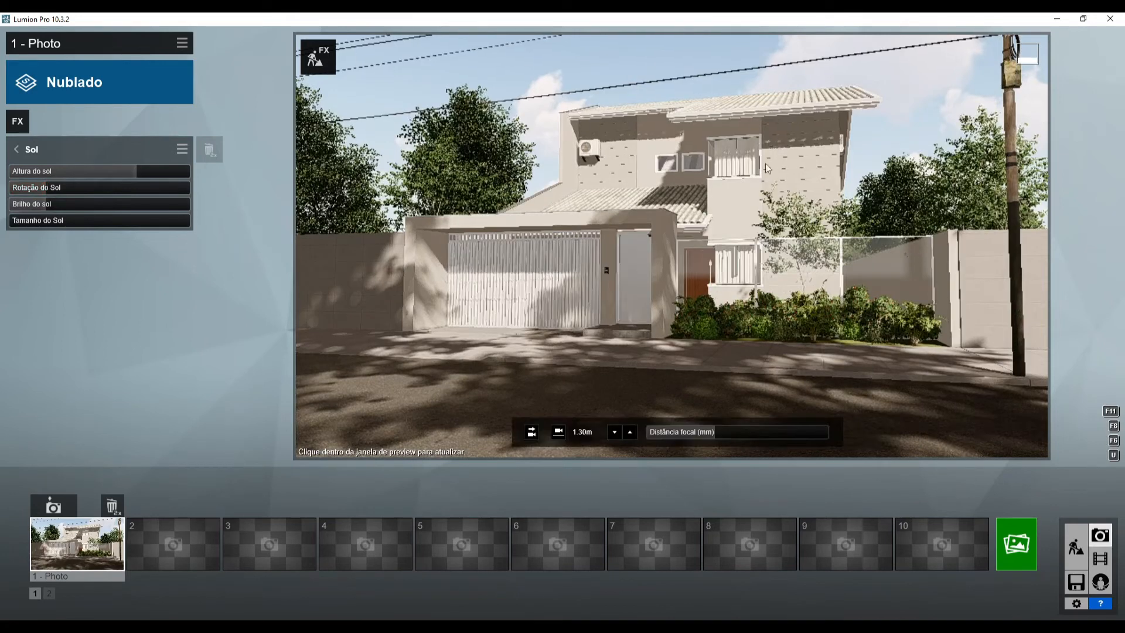
click(684, 233)
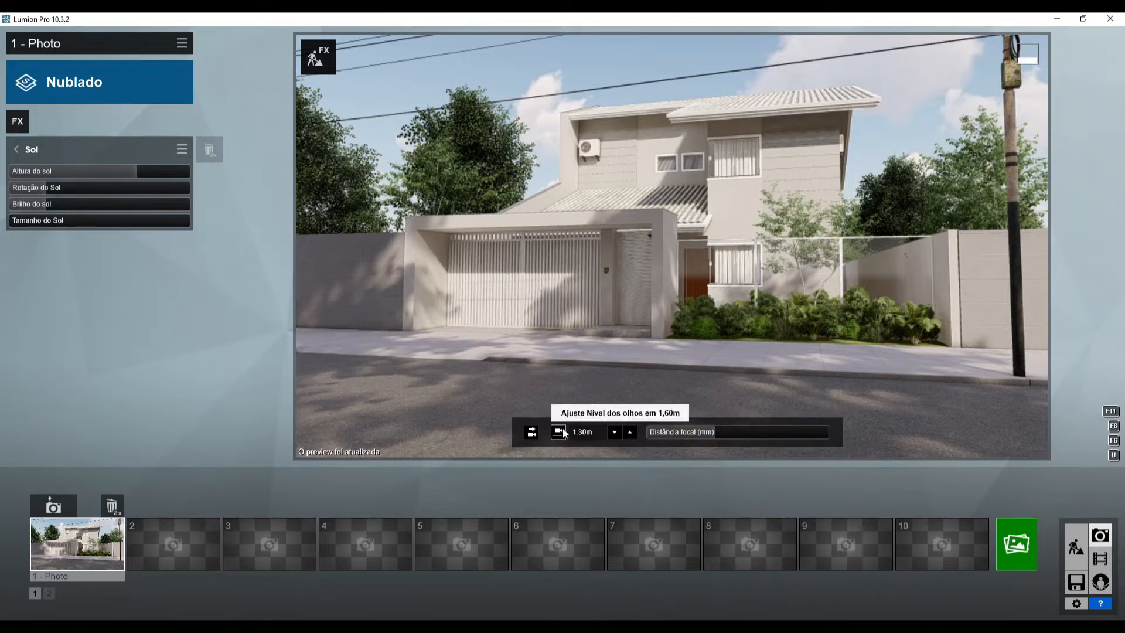
- Add the Céu e Nuvens effect, raise its Principal Quantidade de nuvens to about 0.9 and set Nuvens baixas to about 0.3
click(18, 119)
click(353, 215)
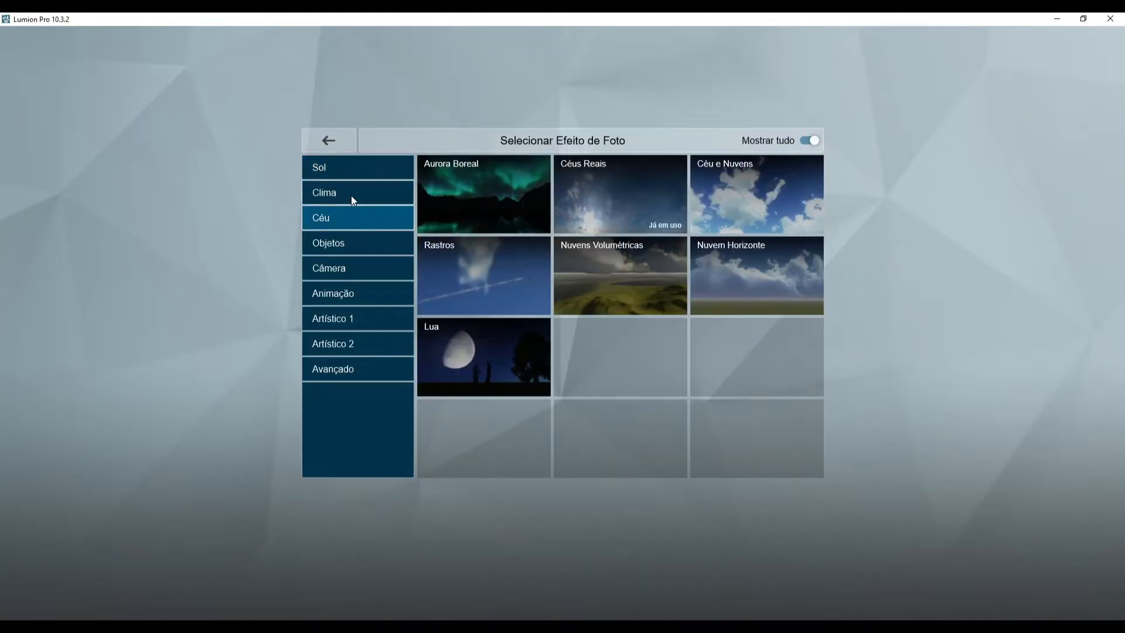
click(791, 200)
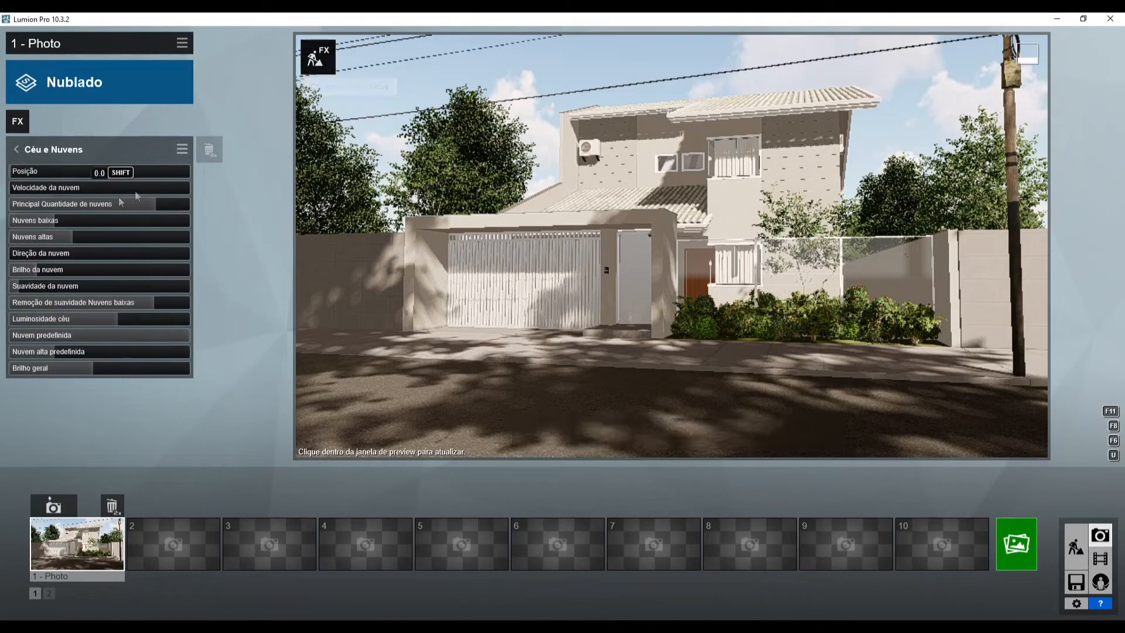
click(29, 172)
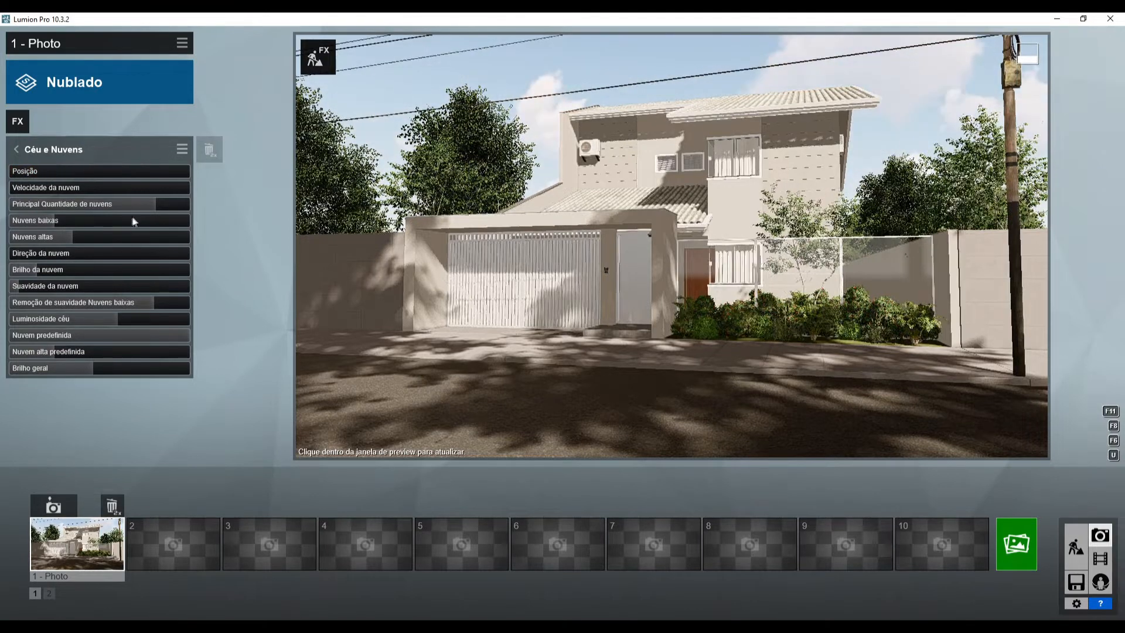
drag(143, 203, 174, 201)
mouse_move(50, 218)
mouse_down()
mouse_move(94, 217)
mouse_move(30, 224)
mouse_move(102, 233)
mouse_move(23, 223)
mouse_move(59, 223)
mouse_up()
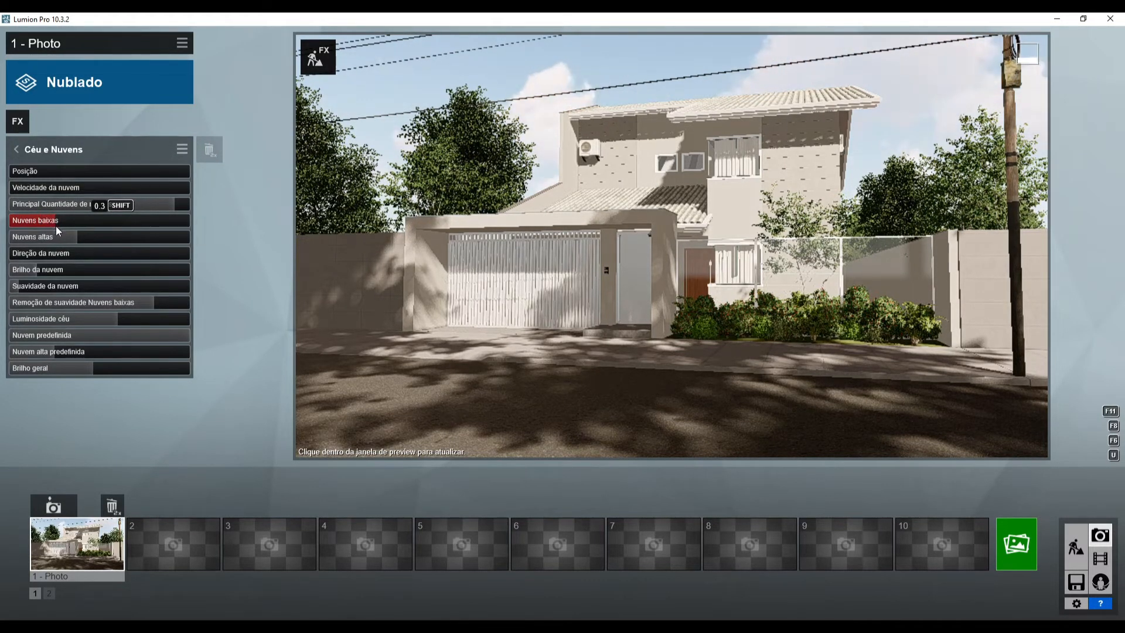
- Try Suavidade da nuvem at 0.7 and near zero, and Luminosidade céu at about 0.9 and slightly below half, updating the preview
drag(24, 287, 45, 286)
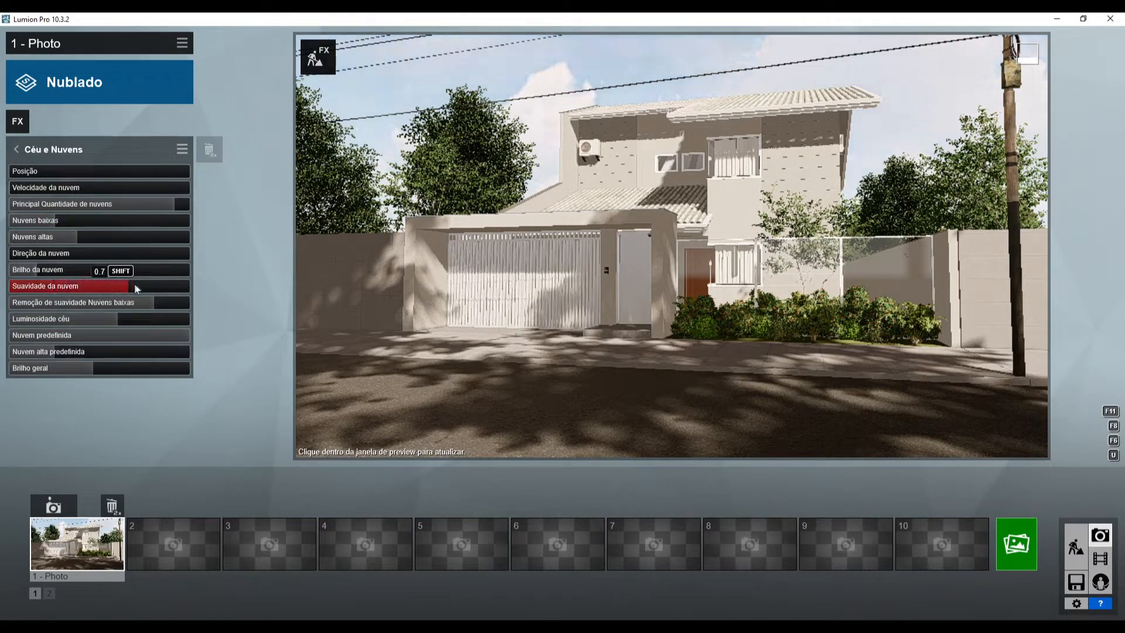
drag(158, 288, 22, 289)
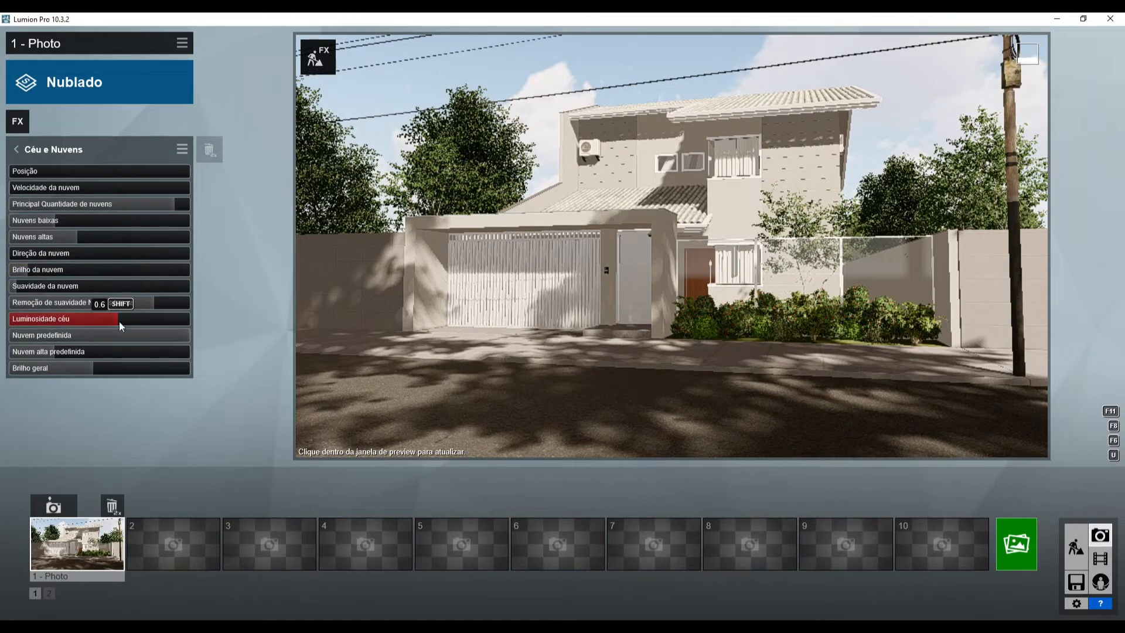
drag(130, 318, 168, 317)
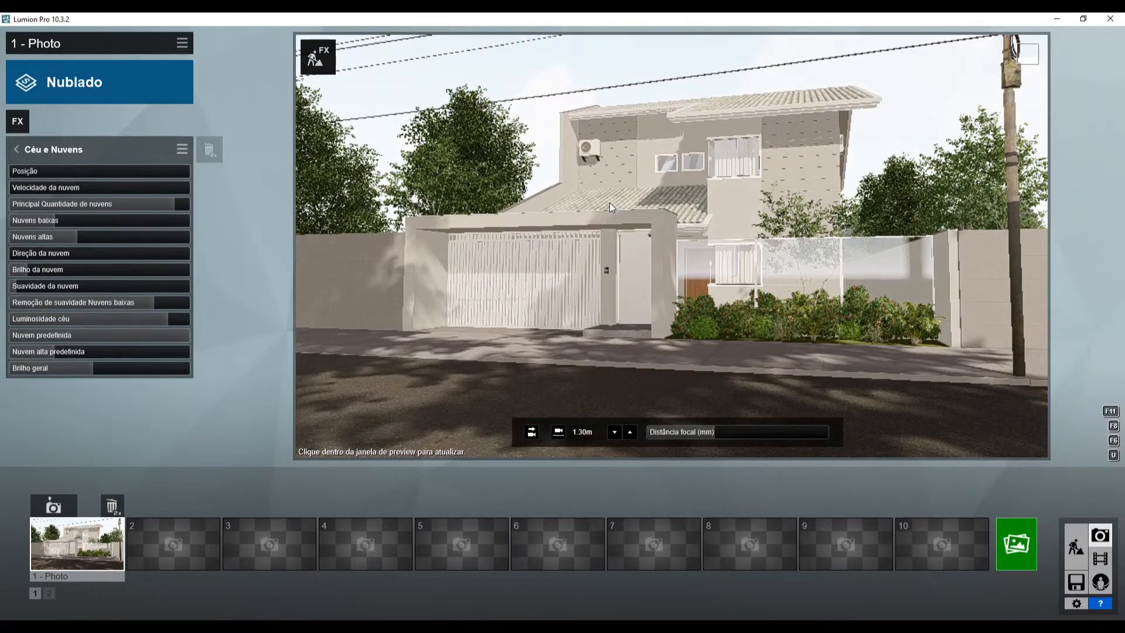
click(609, 204)
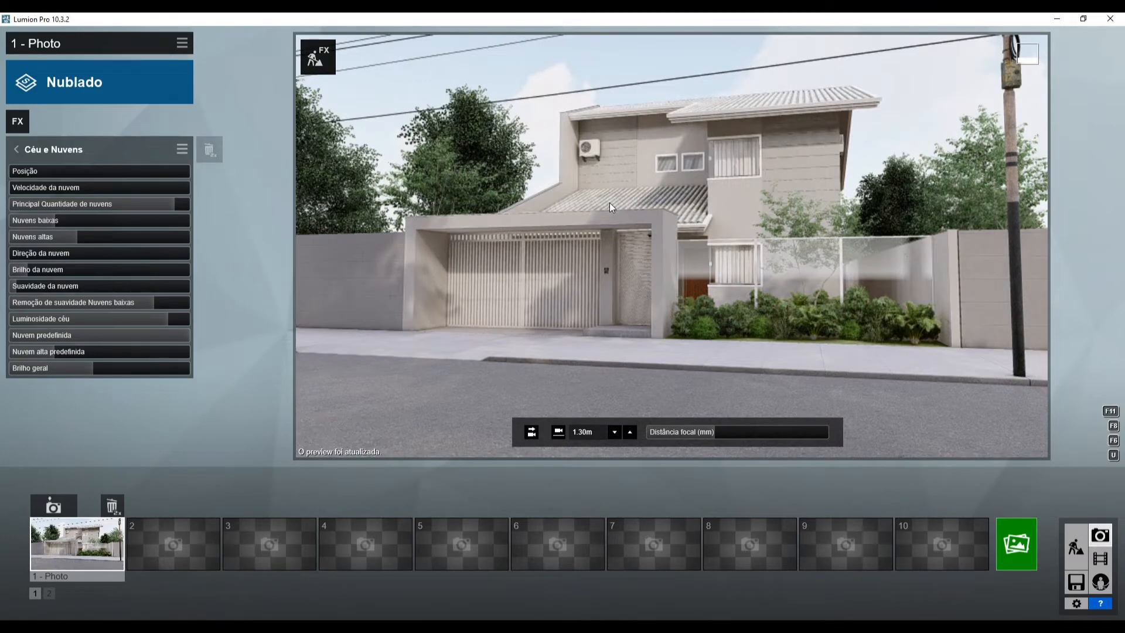
drag(164, 317, 89, 321)
click(603, 209)
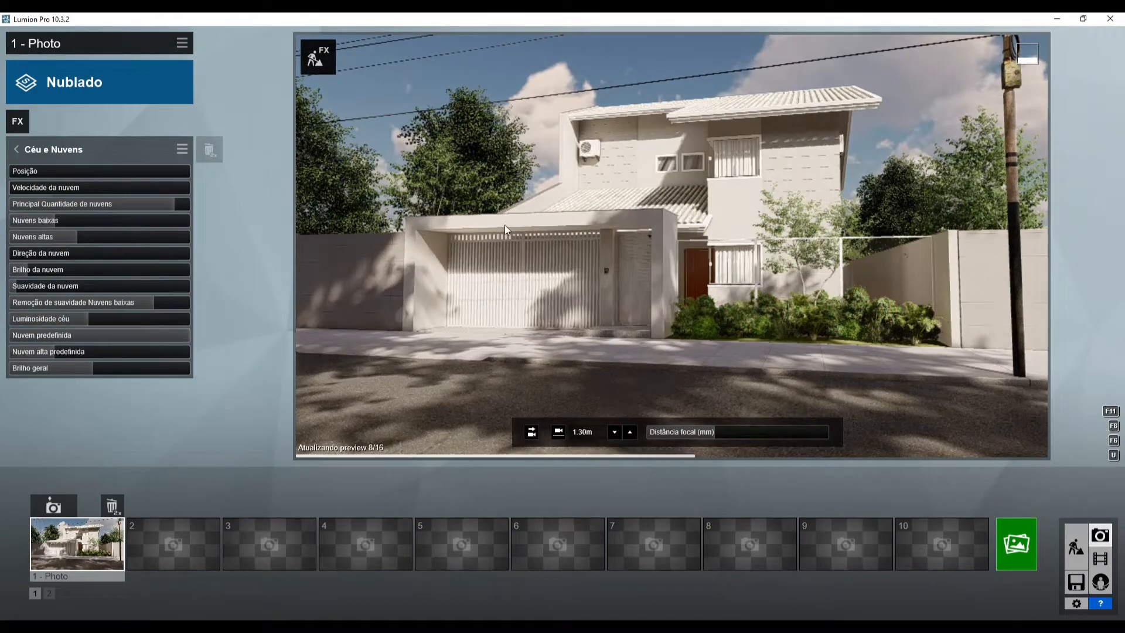
- Set the Luminosidade céu to slightly above half, update the preview and set the Brilho geral to 1.0
drag(93, 321, 107, 319)
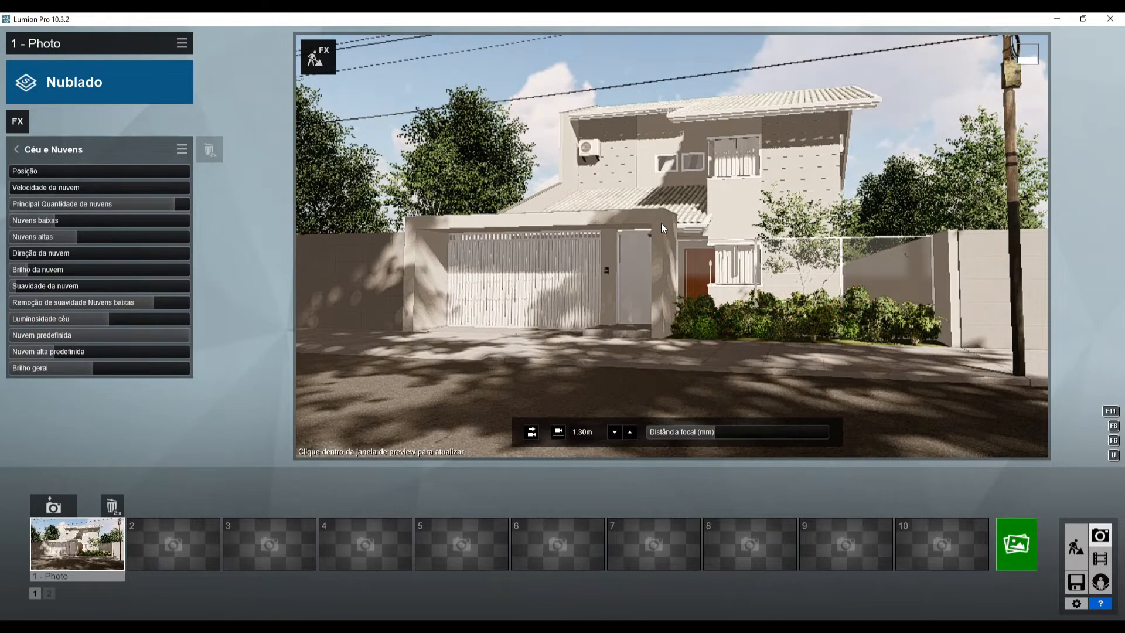
click(661, 224)
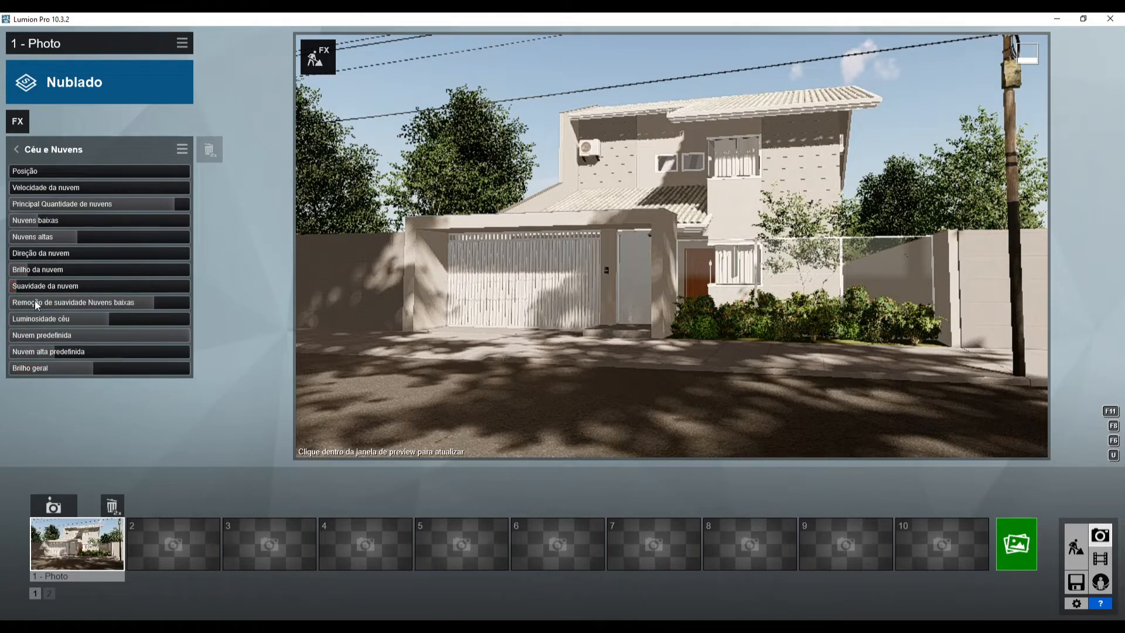
mouse_move(93, 370)
mouse_down()
mouse_move(104, 371)
mouse_move(94, 371)
mouse_up()
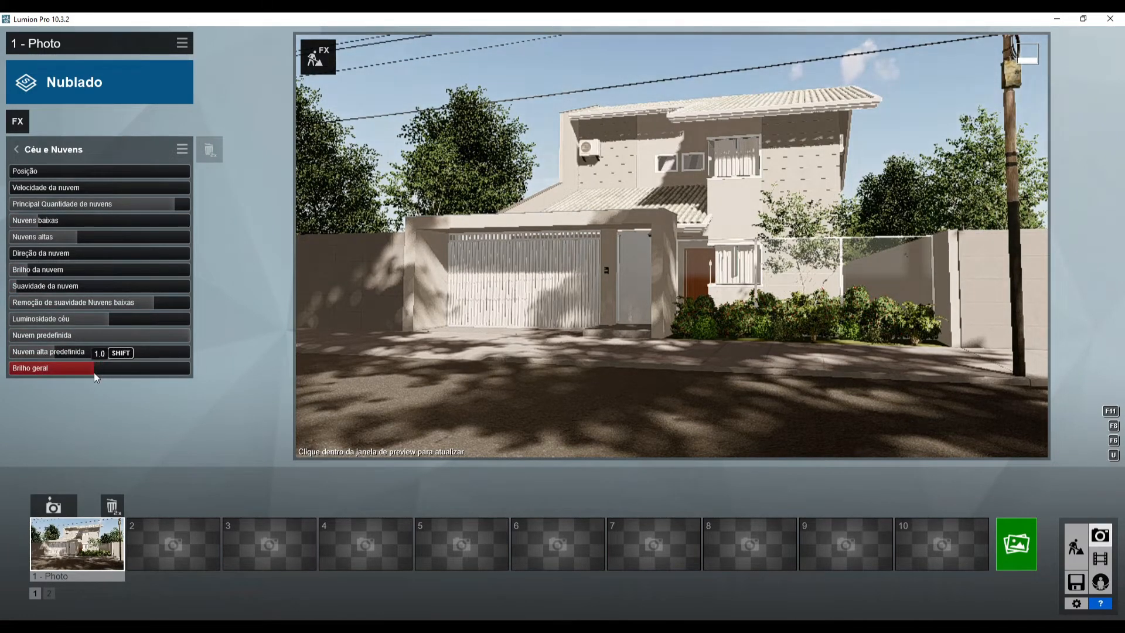
- Update the preview, set the Suavidade da nuvem to 0.5, refresh the preview again and return to the effect list
click(639, 219)
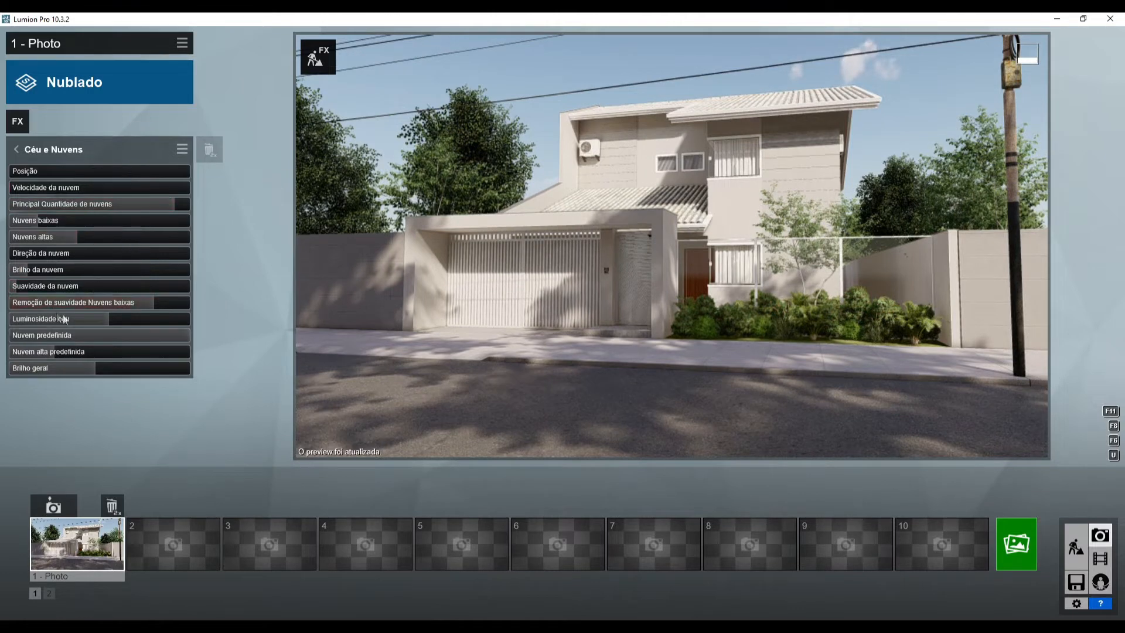
drag(22, 284, 122, 289)
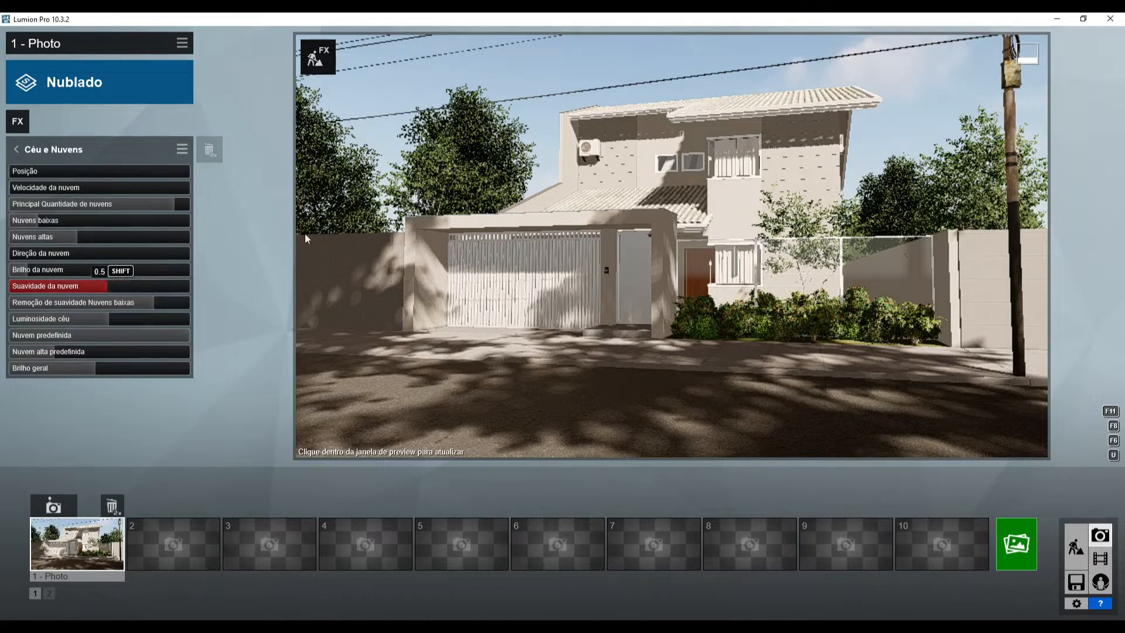
click(551, 180)
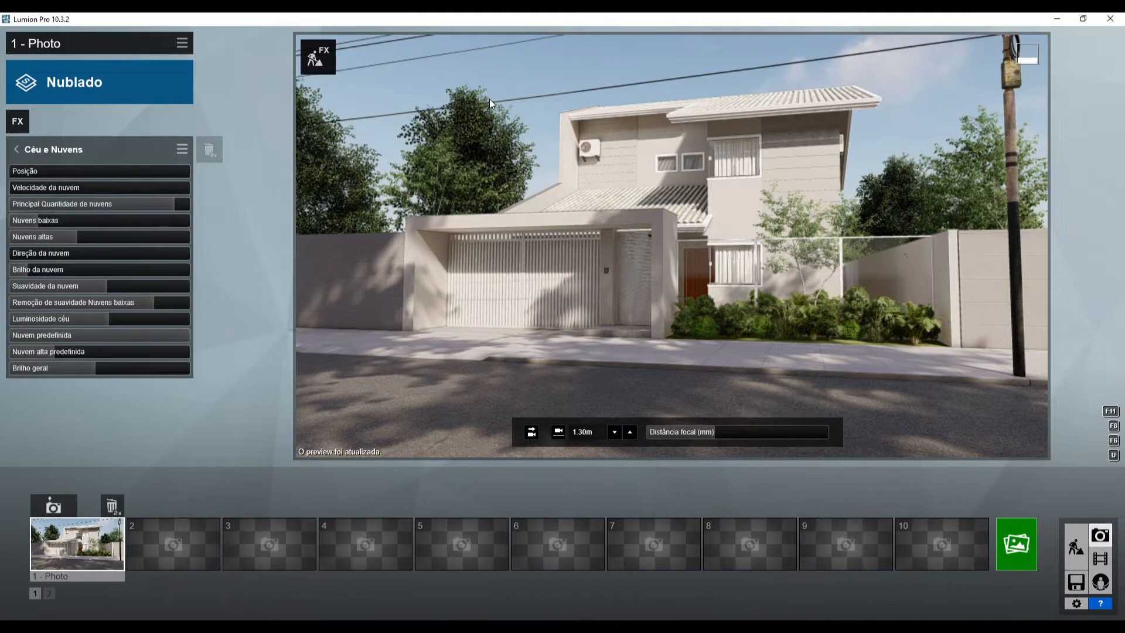
click(16, 149)
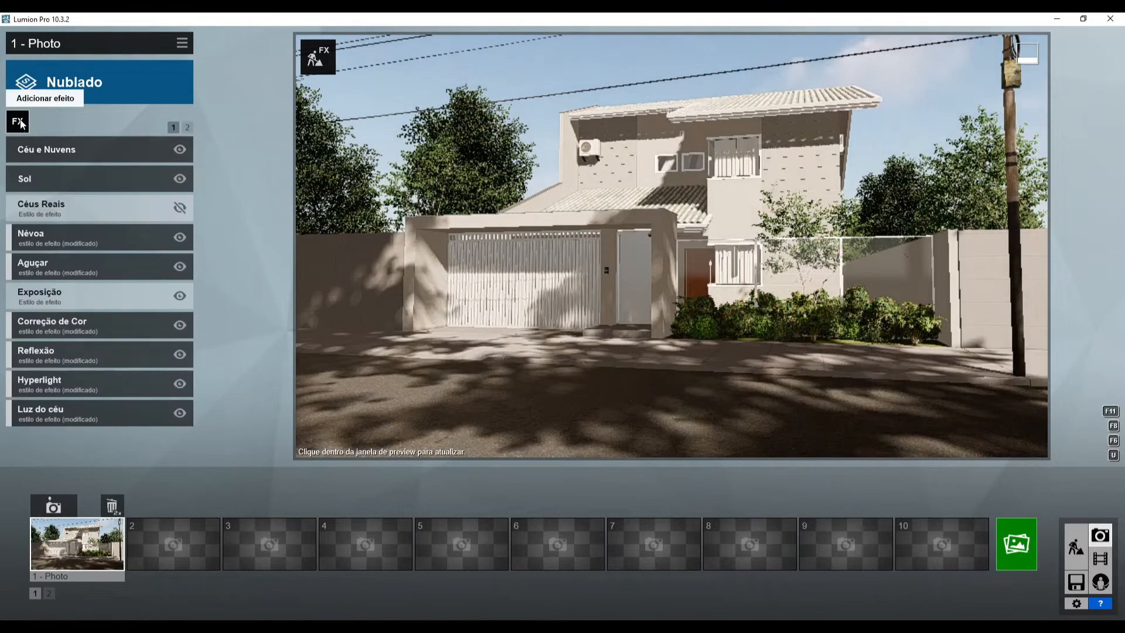
- Add the Aberrações cromáticas camera effect, preview it and reduce its Dispersão to near zero
click(19, 120)
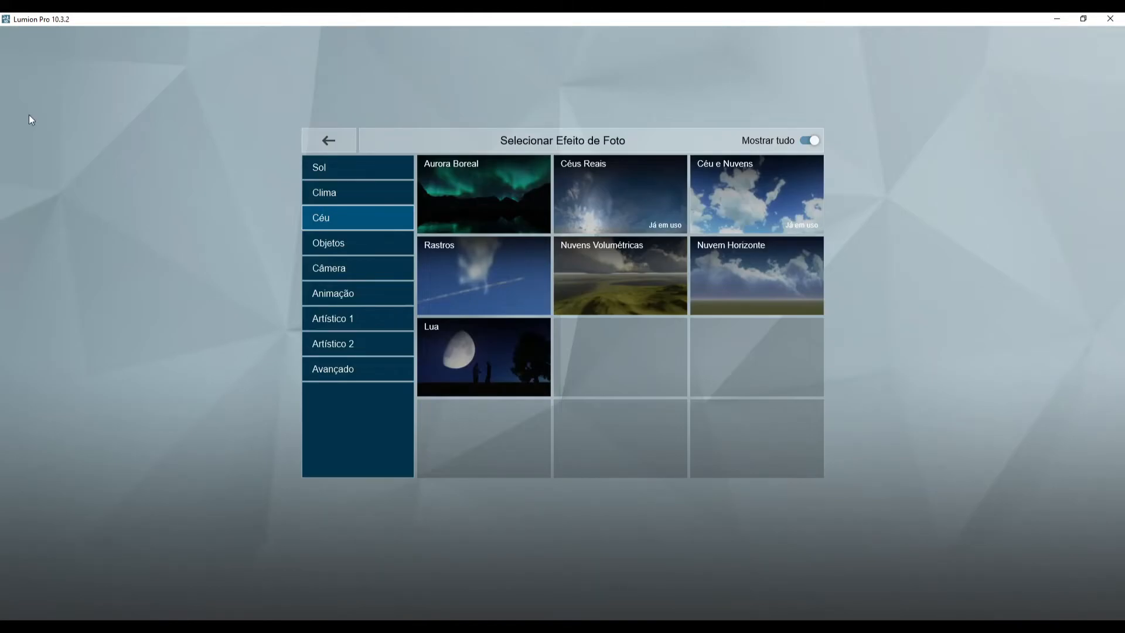
click(354, 272)
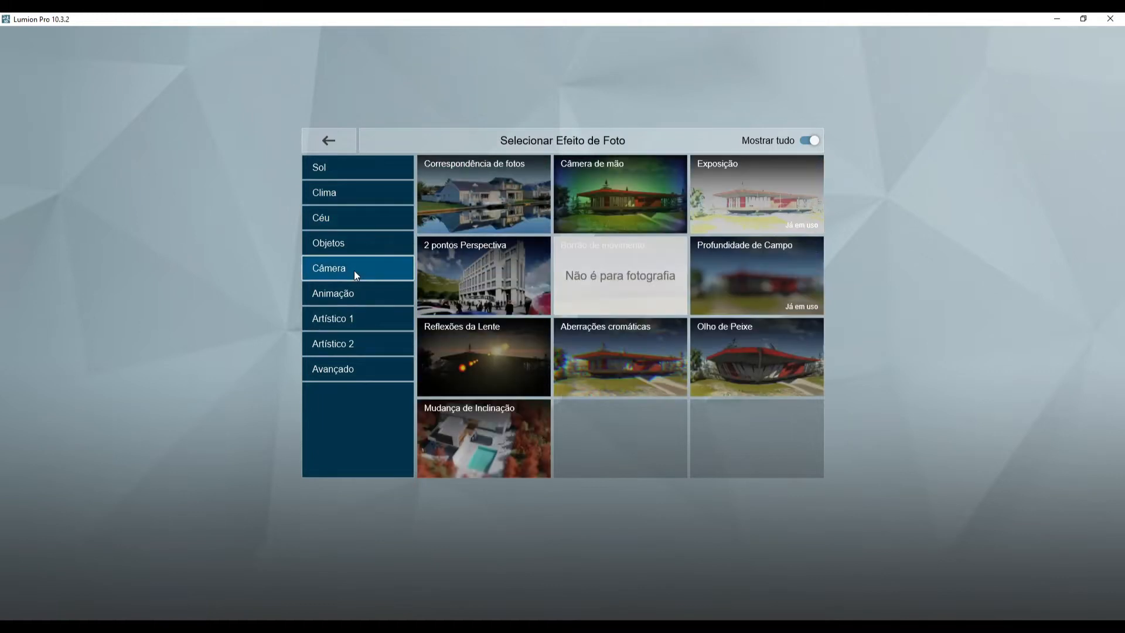
click(620, 371)
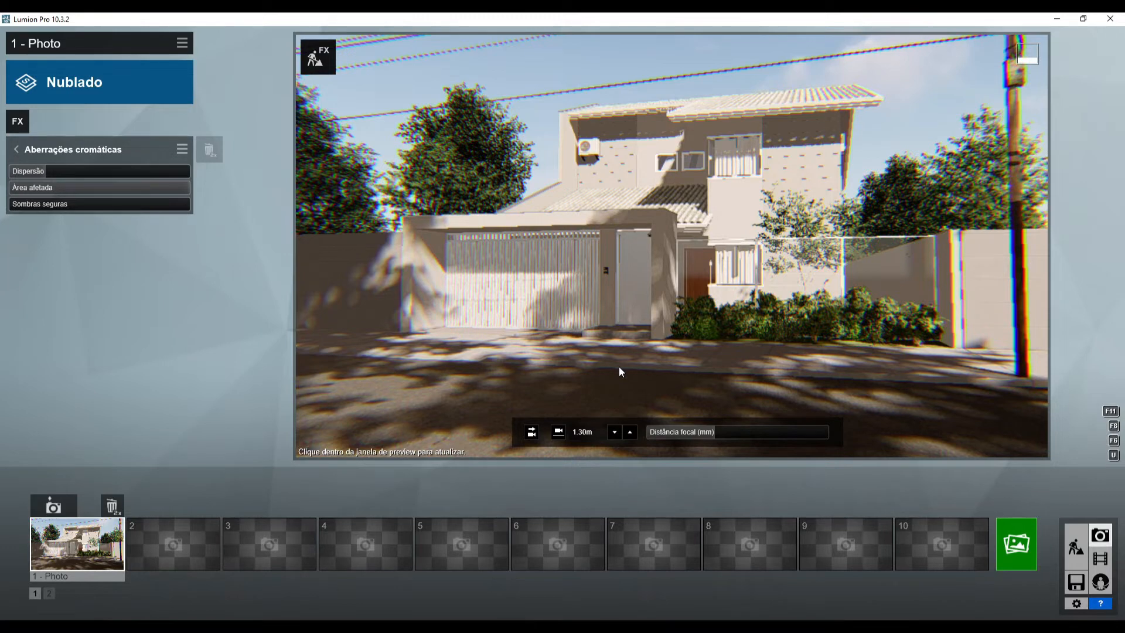
click(629, 279)
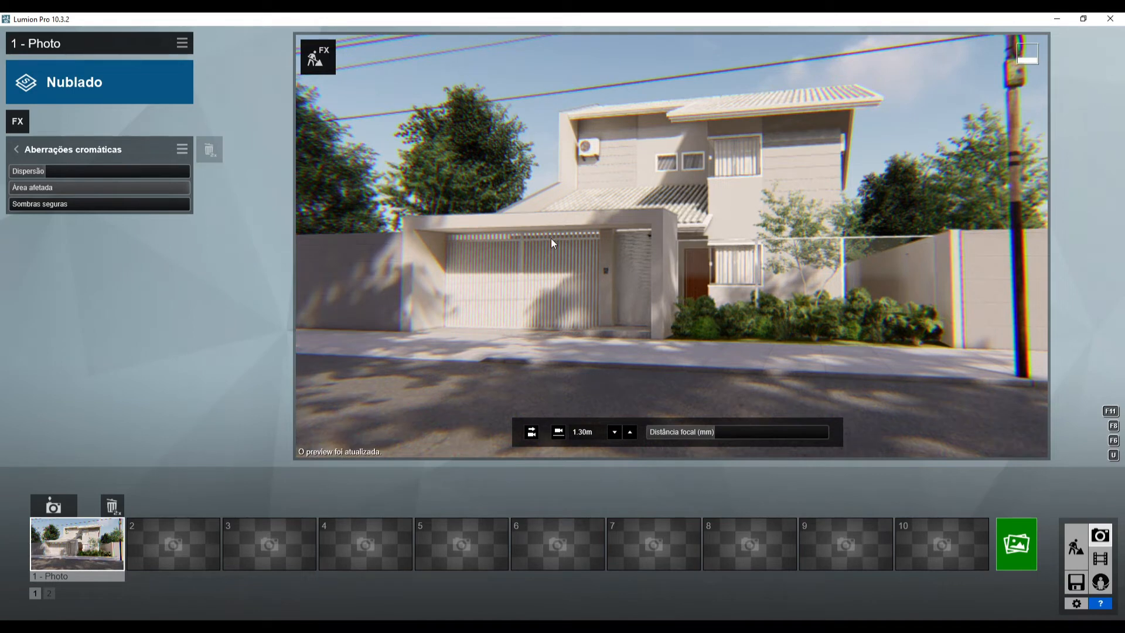
click(44, 172)
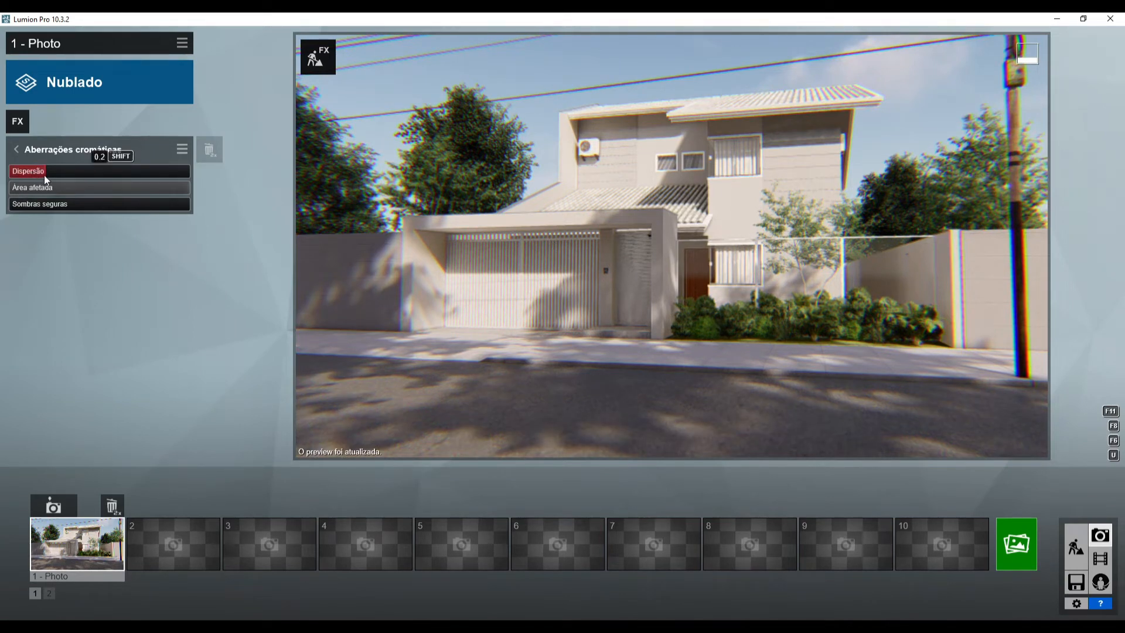
drag(39, 177, 15, 177)
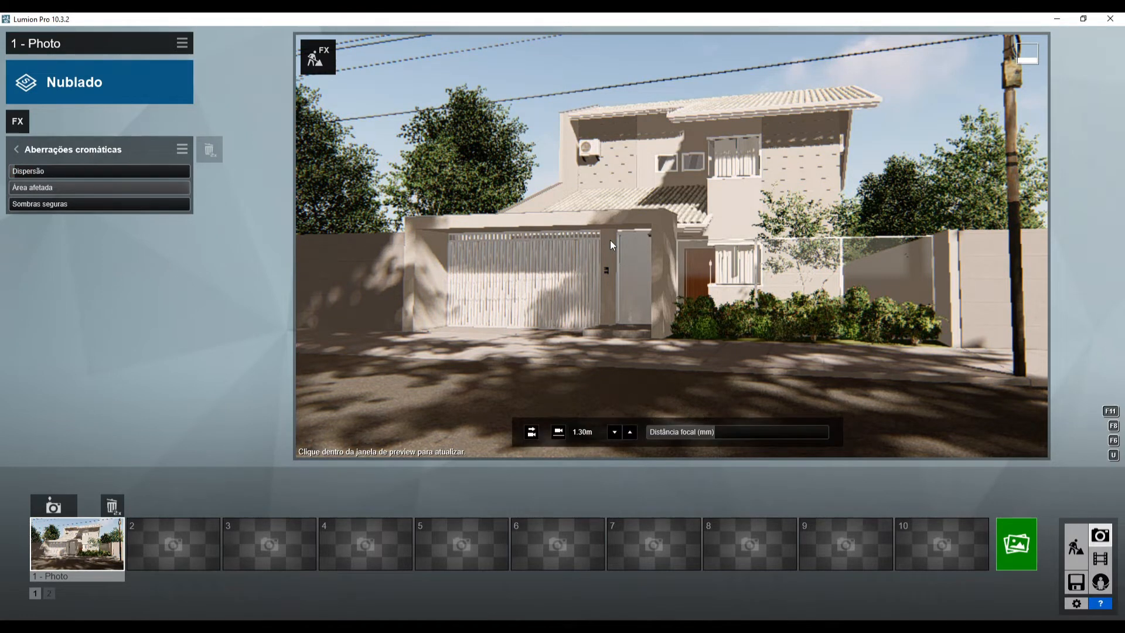
- Add the Lab. de Cores Analógicas effect, try Estilo at 1.4, bring it down to minimum and set Quantidade to 0.2
click(12, 121)
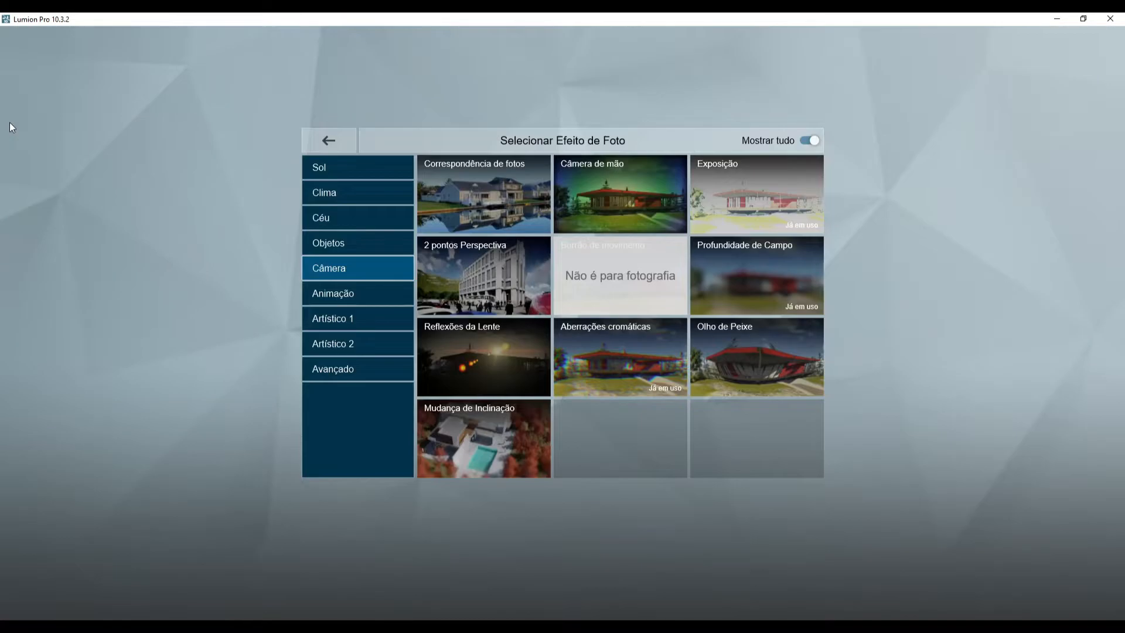
click(349, 298)
click(350, 318)
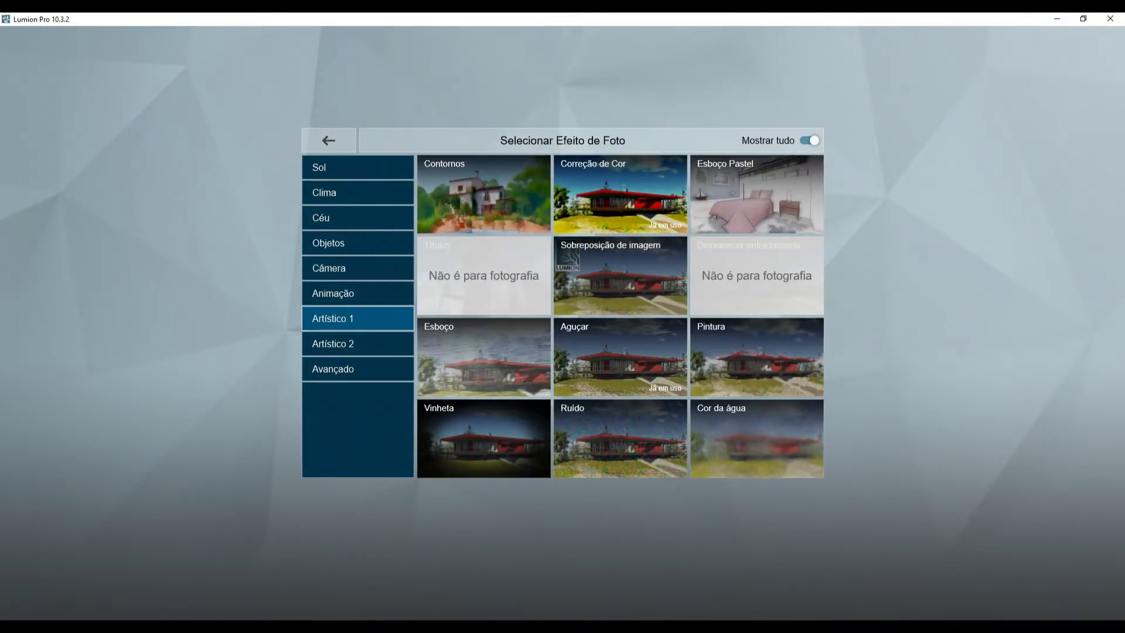
click(329, 348)
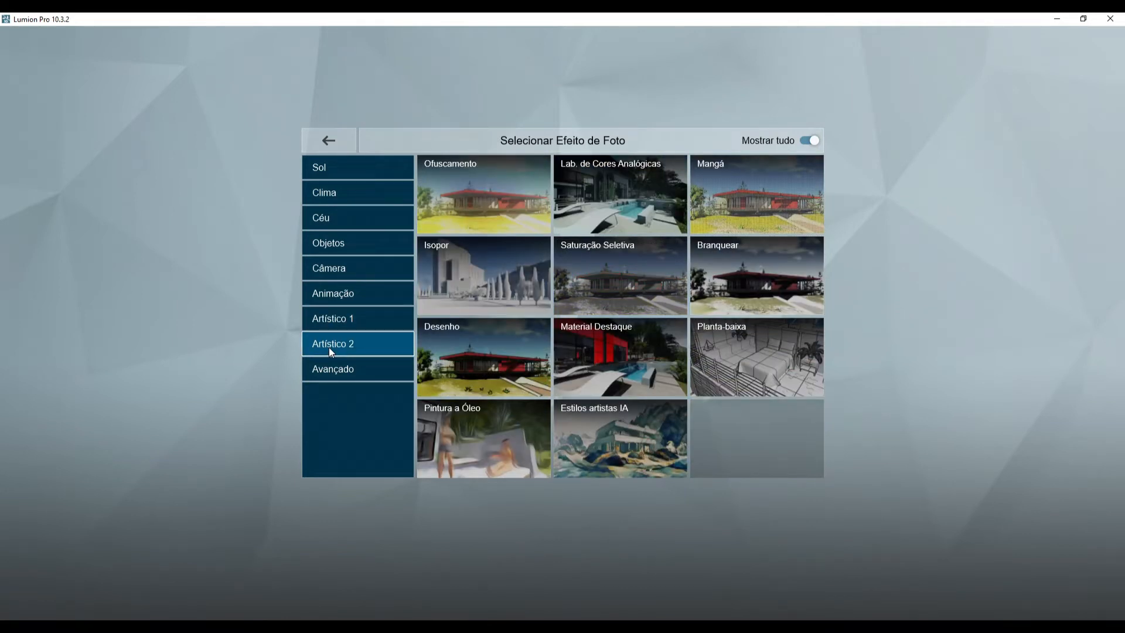
click(591, 184)
drag(15, 171, 150, 170)
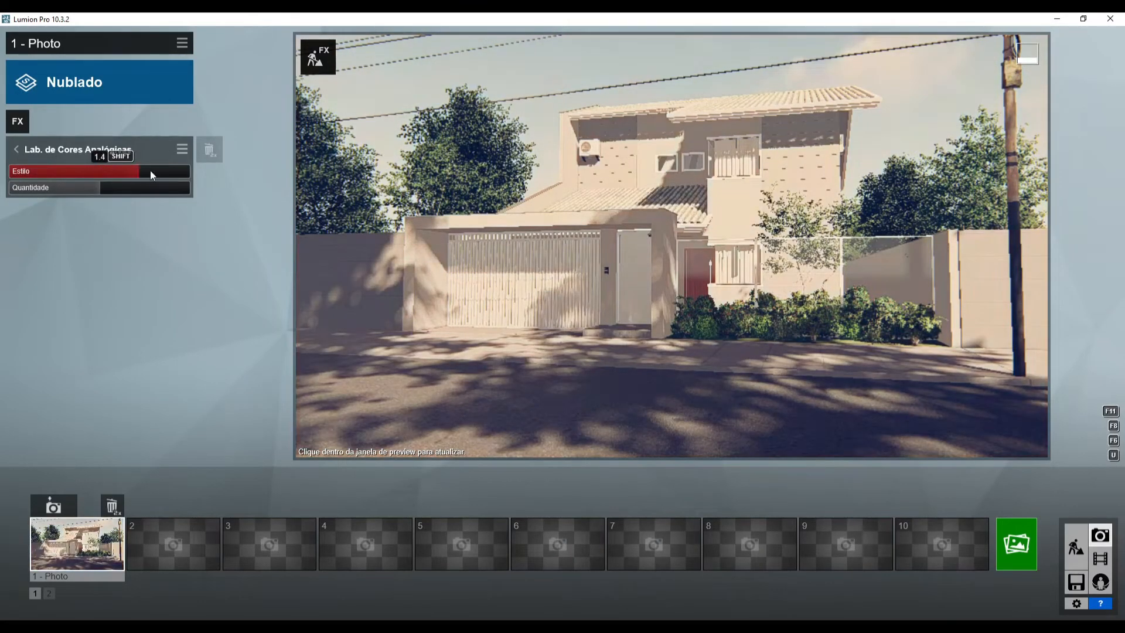
drag(139, 176, 8, 181)
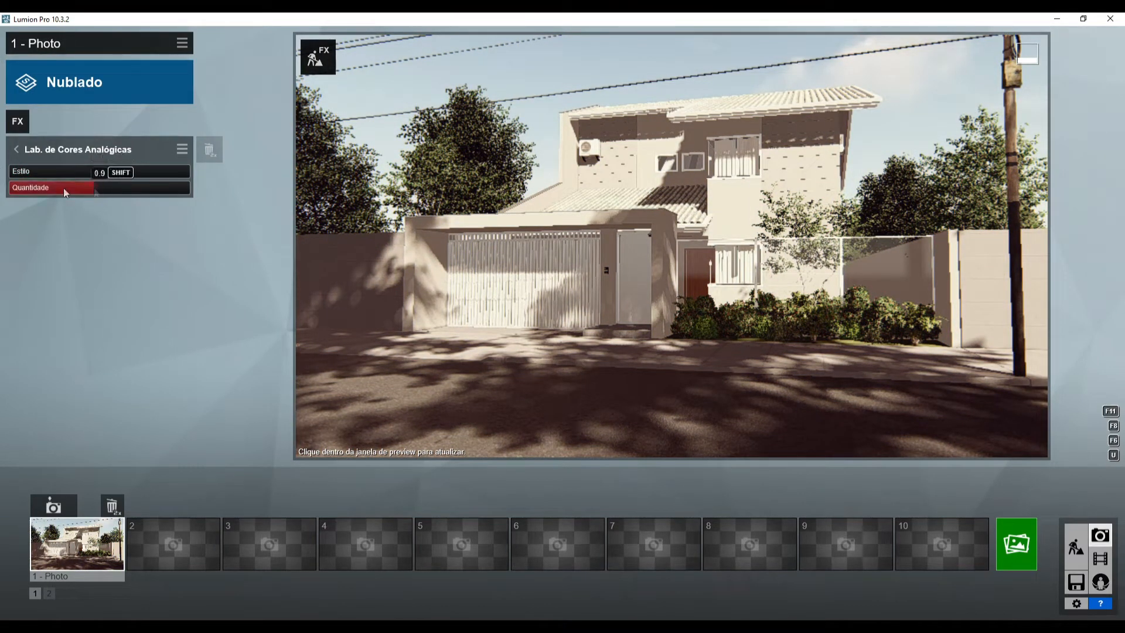
drag(93, 188, 25, 189)
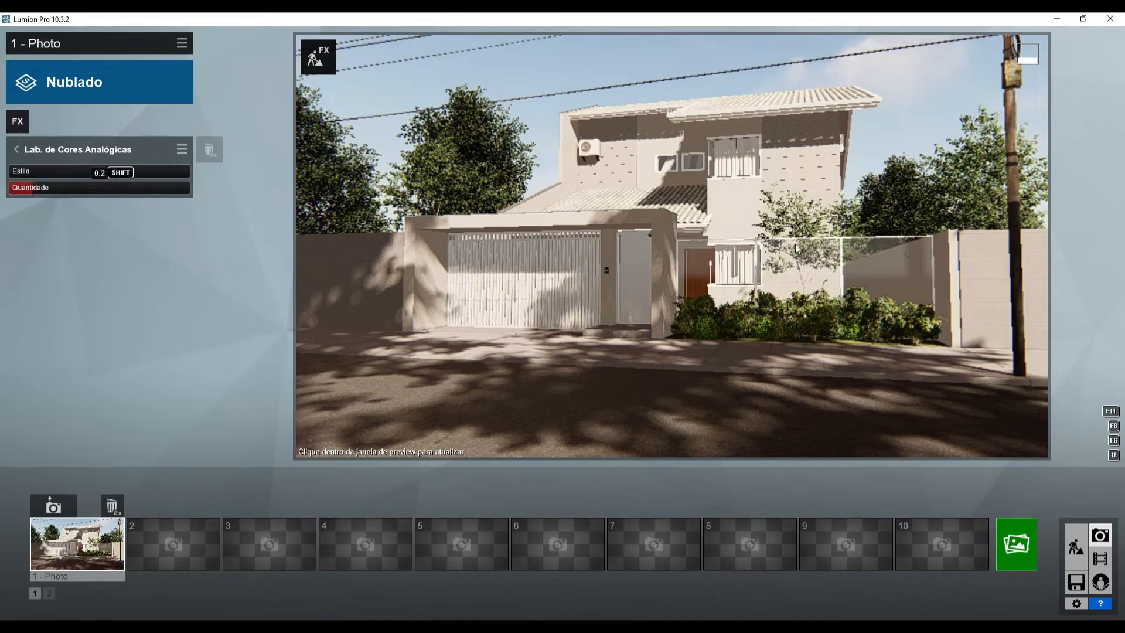
click(817, 244)
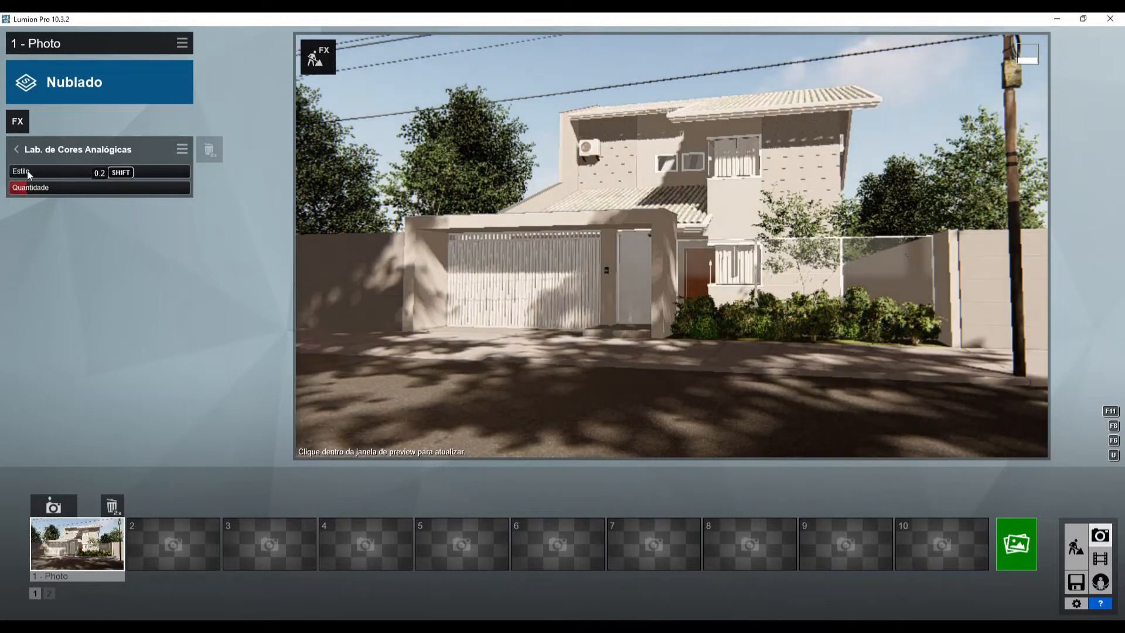
- Look over the Avançado photo effects and return to the photo's effect list
click(19, 121)
click(376, 372)
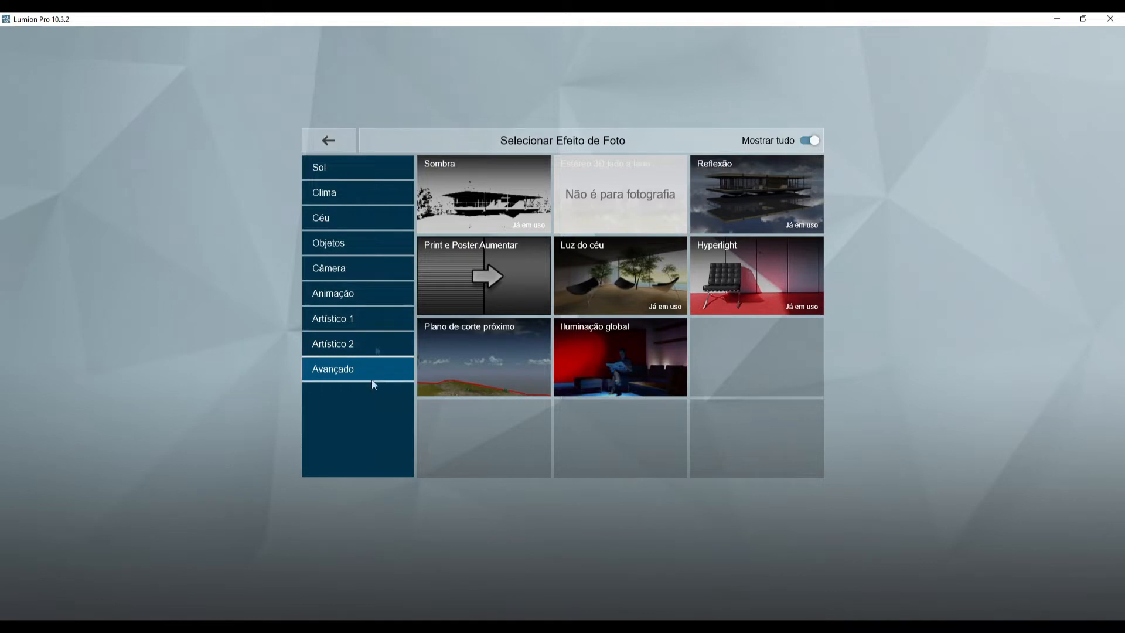
click(718, 307)
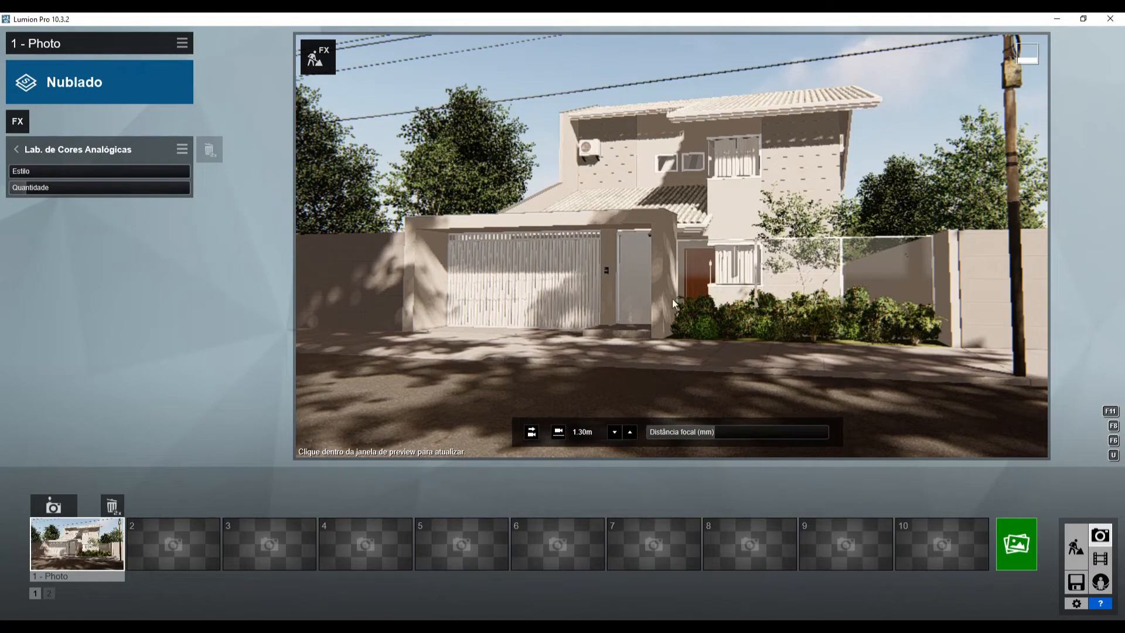
click(34, 152)
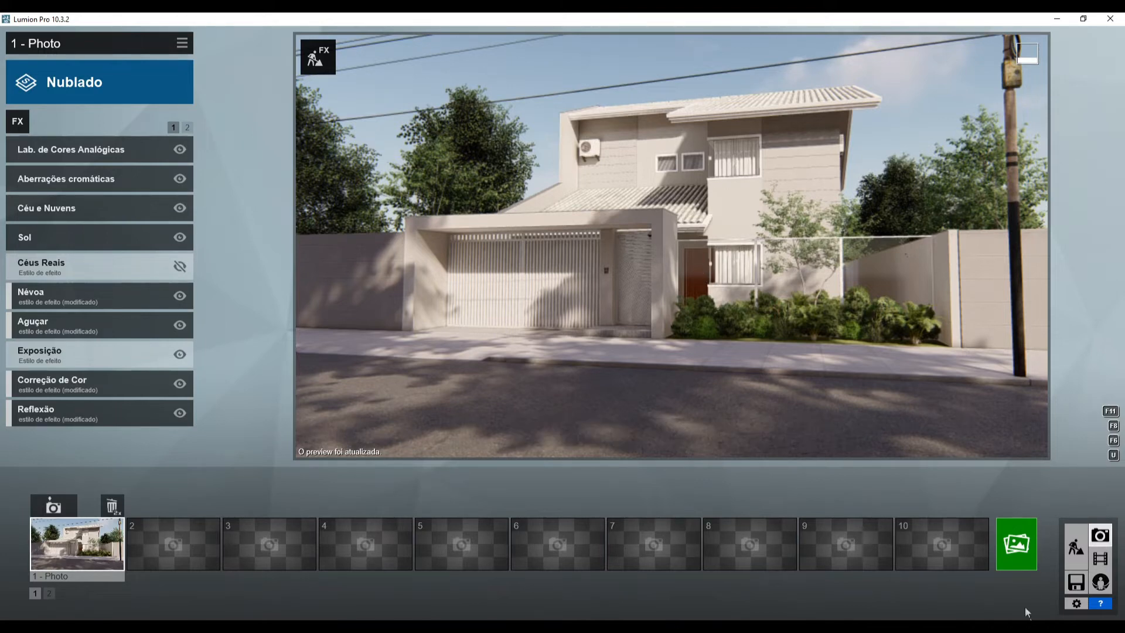
- Check the photo render sizes, then try the Print e Poster Aumentar effect and remove it
click(1003, 551)
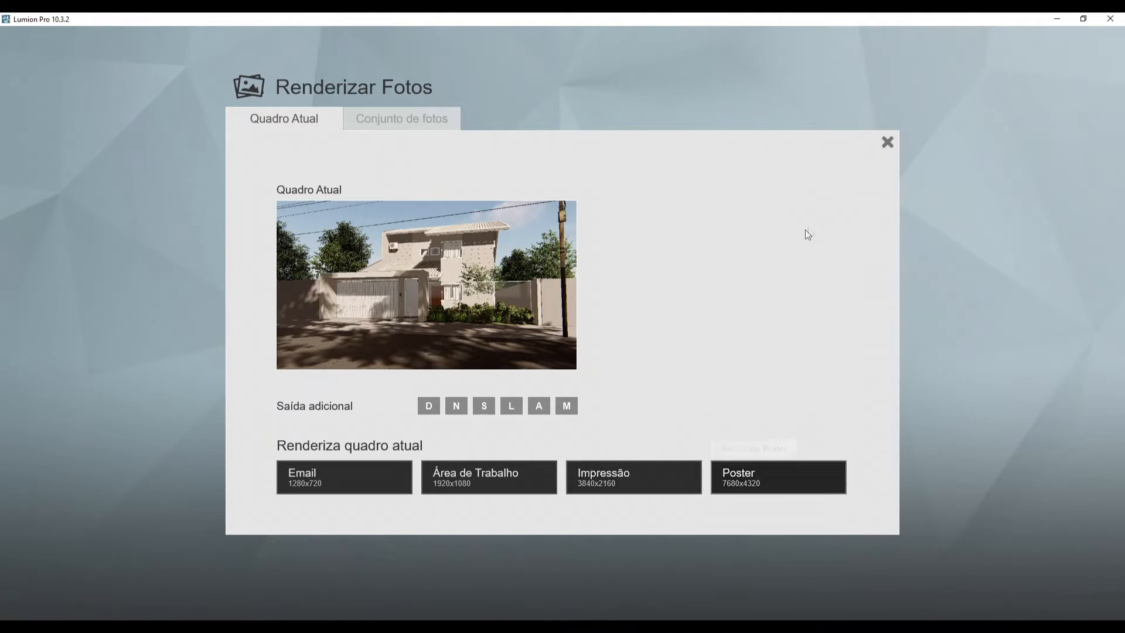
click(887, 142)
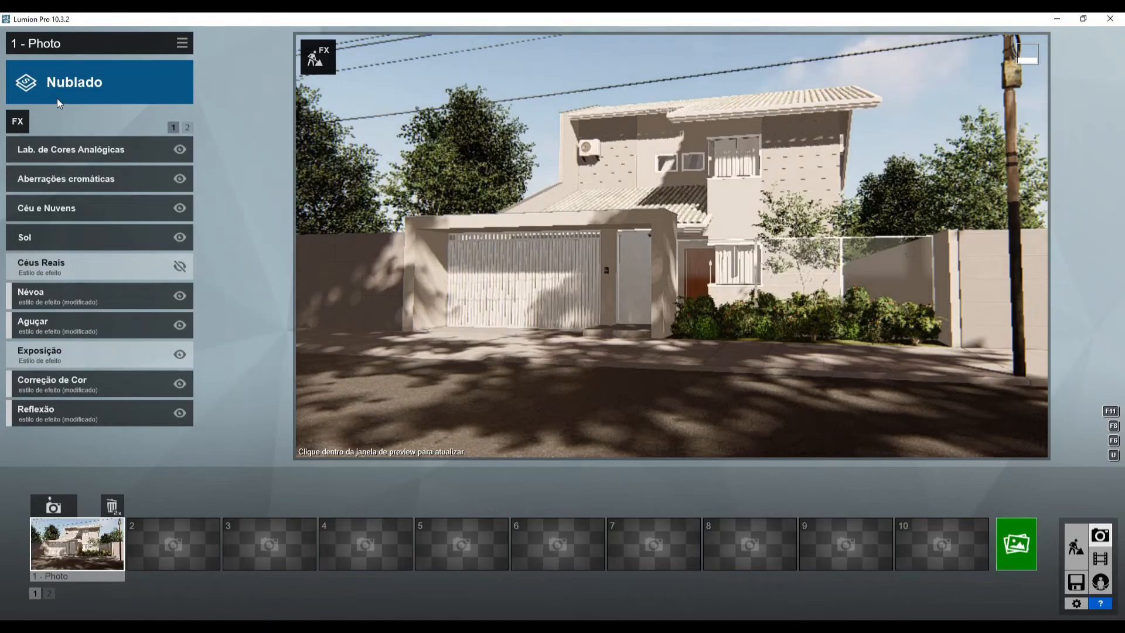
click(17, 121)
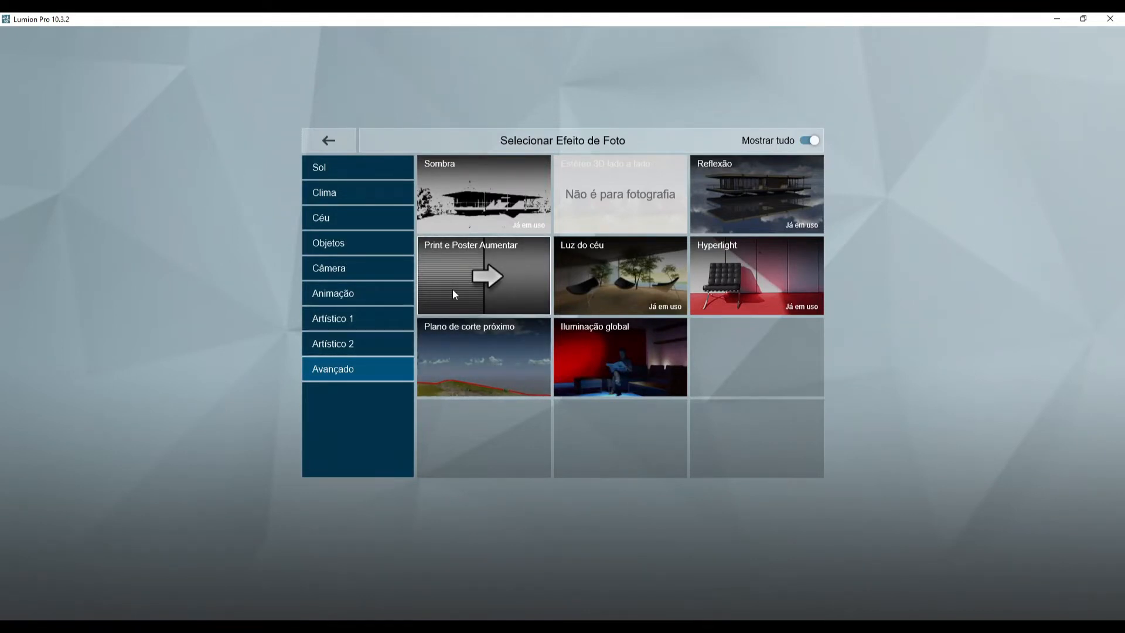
click(452, 289)
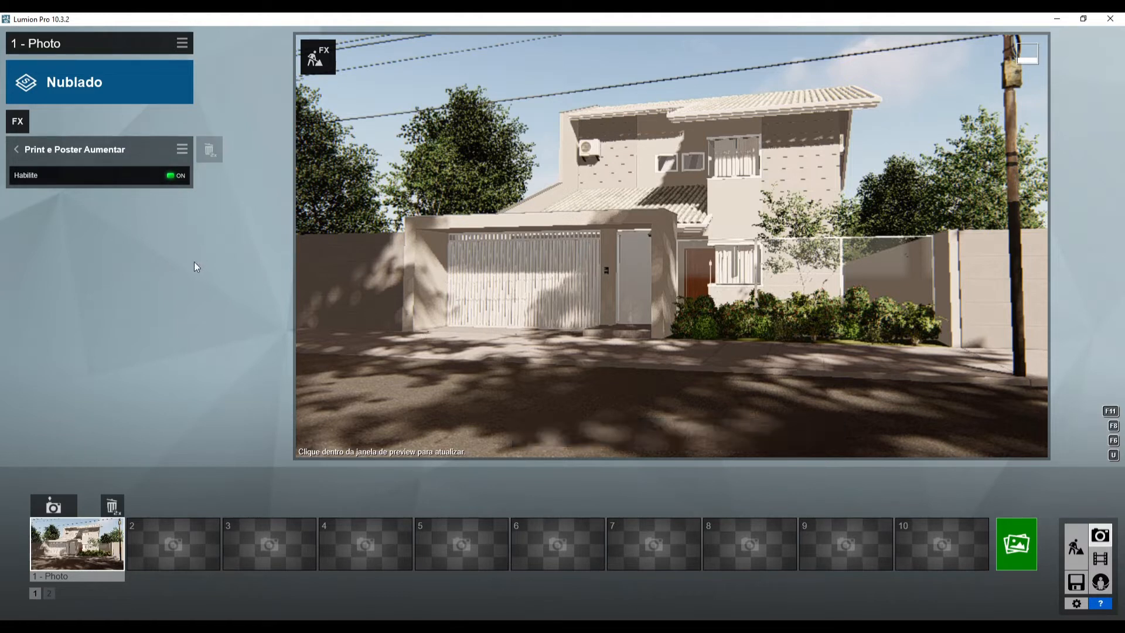
click(35, 150)
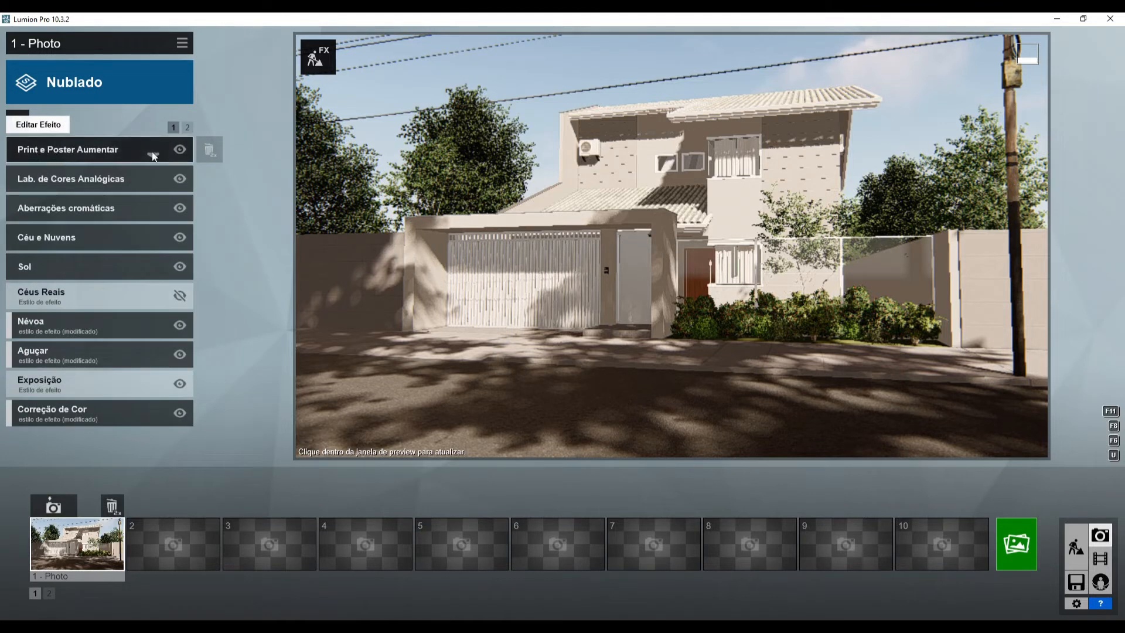
double_click(209, 150)
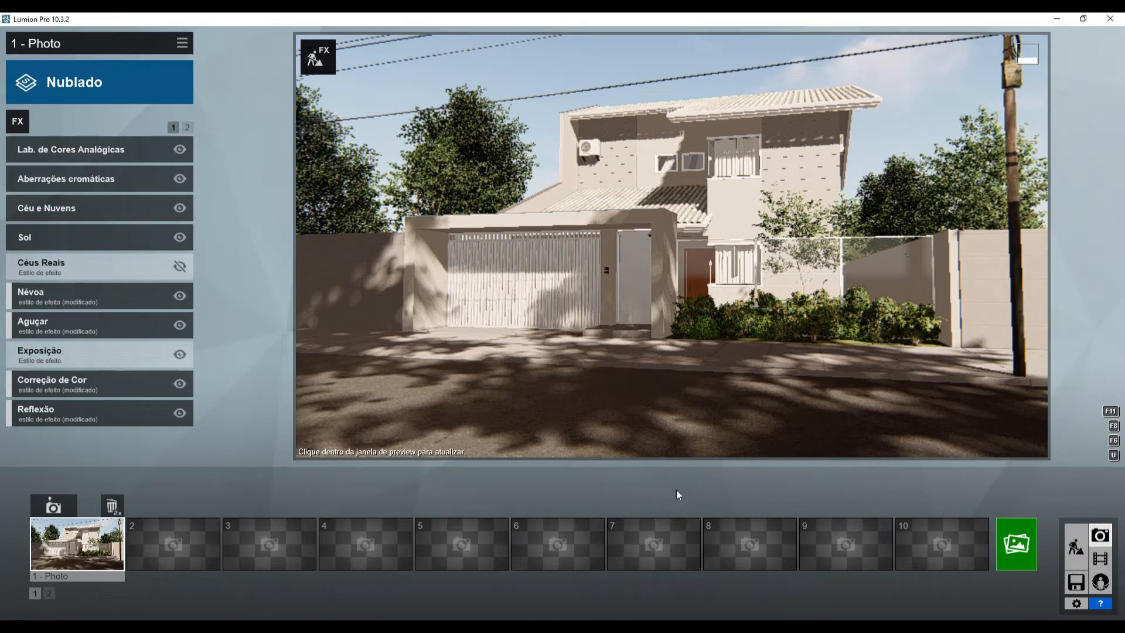
- Render the current frame at Área de Trabalho size, 1920x1080, with the additional L and A (sky alpha map) outputs
click(1016, 543)
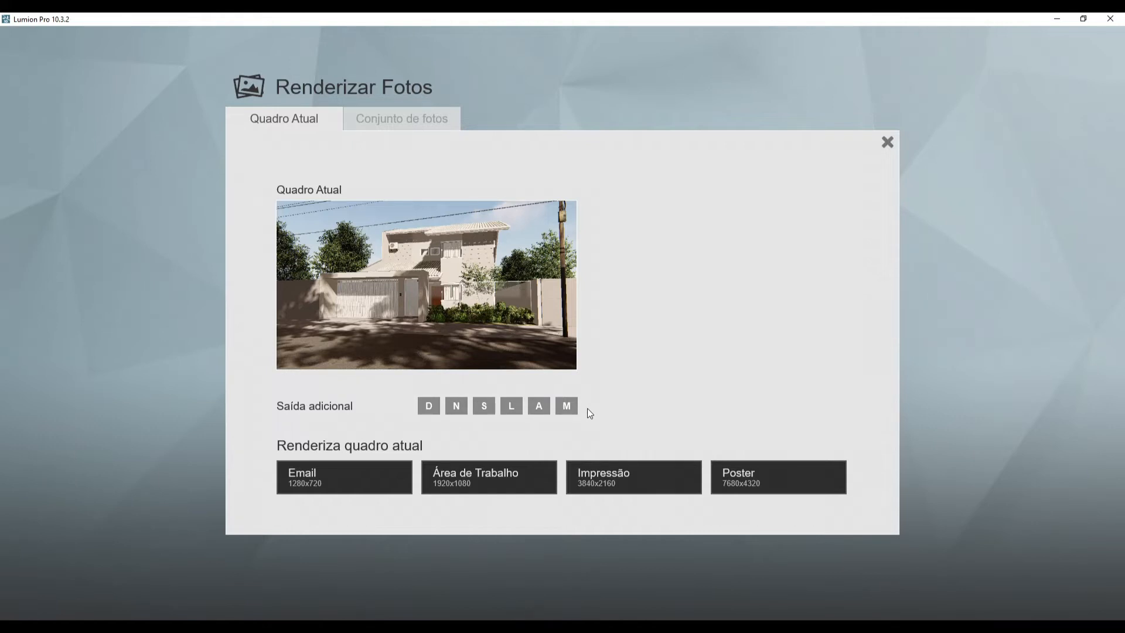
click(540, 406)
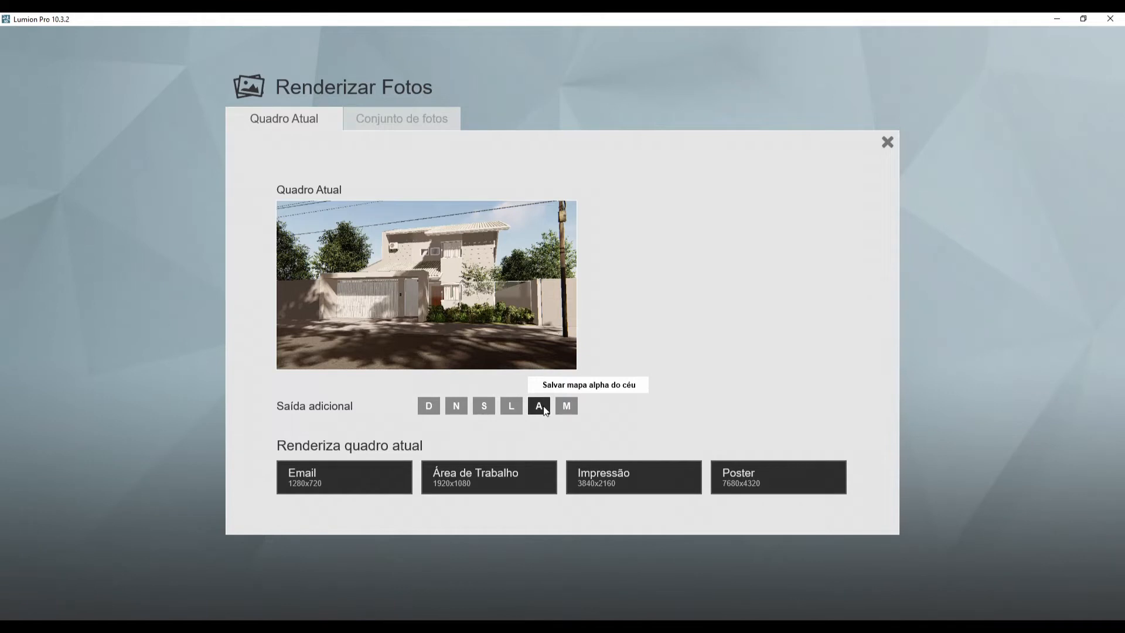
click(540, 408)
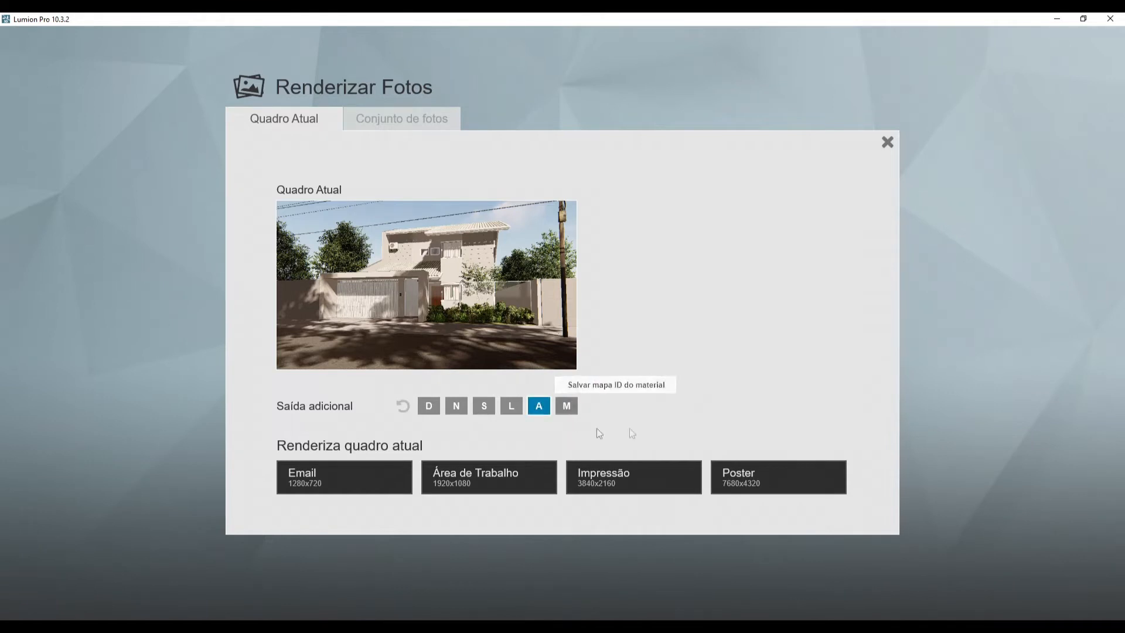
click(512, 406)
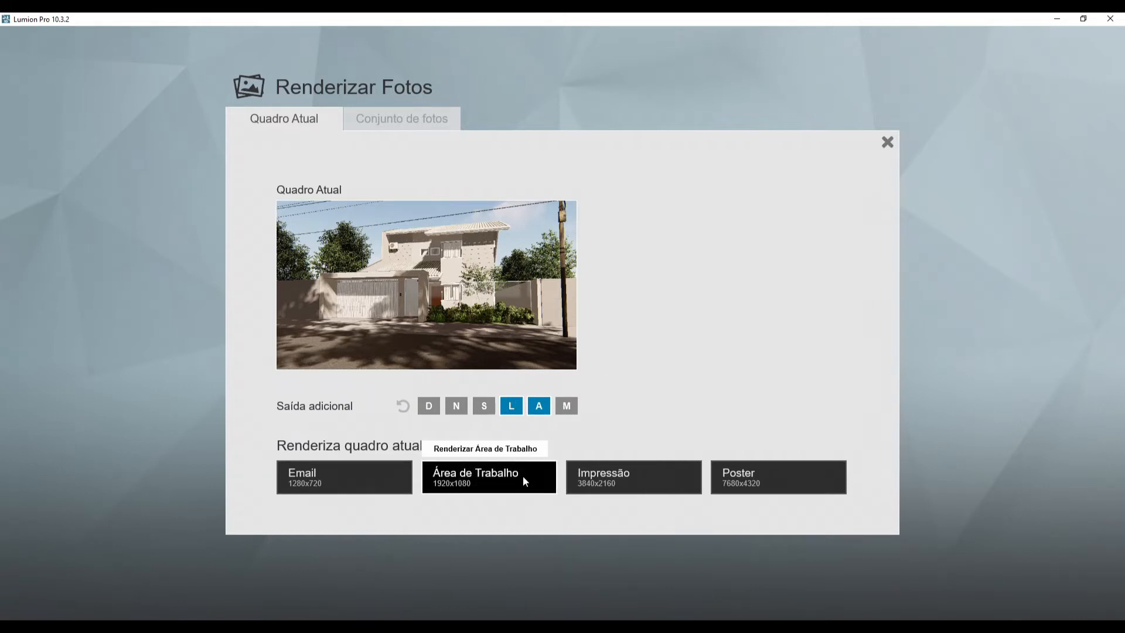
mouse_move(445, 626)
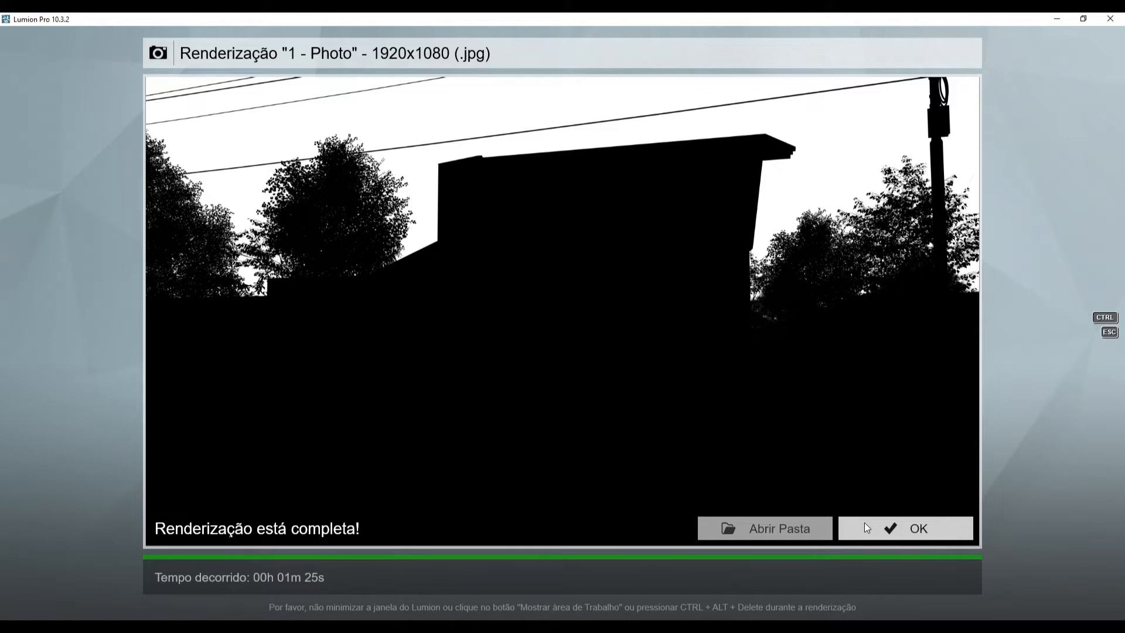
click(866, 525)
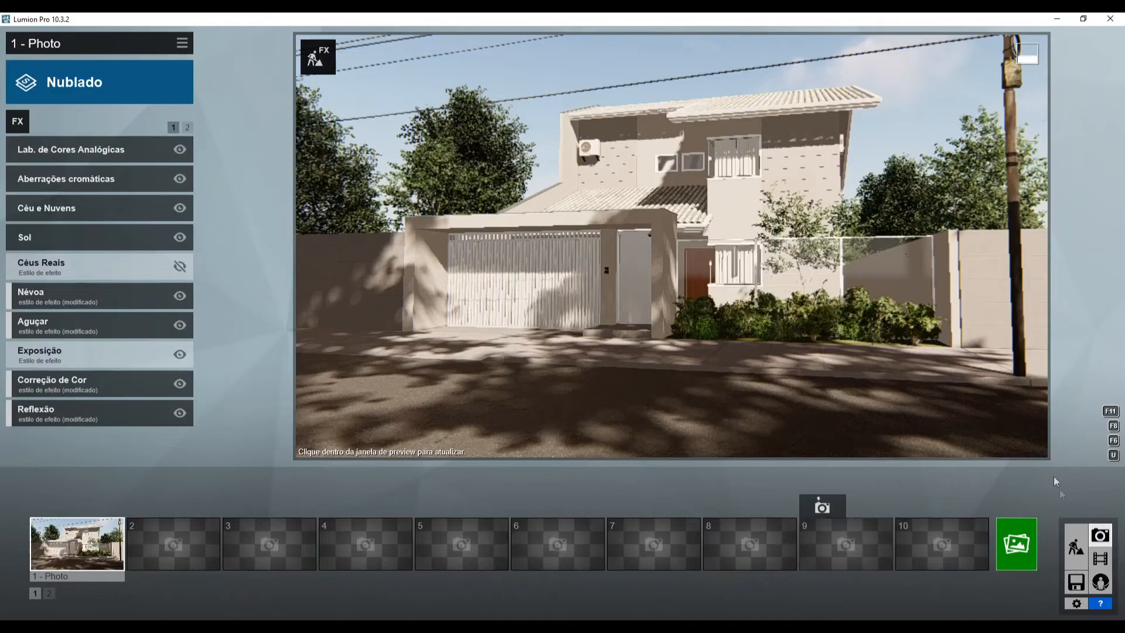
- Return to build mode, check the material of the garden lawn beside the sidewalk and save the material changes
click(1075, 546)
key(w)
click(88, 536)
right_drag(570, 504, 567, 464)
key(w)
click(567, 464)
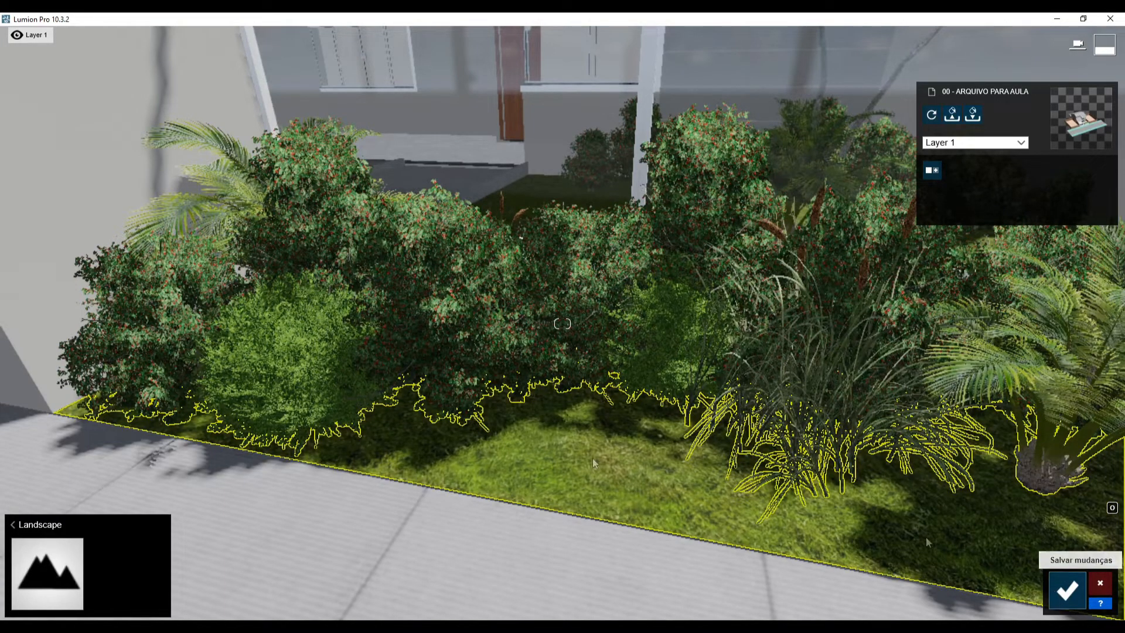
click(1066, 590)
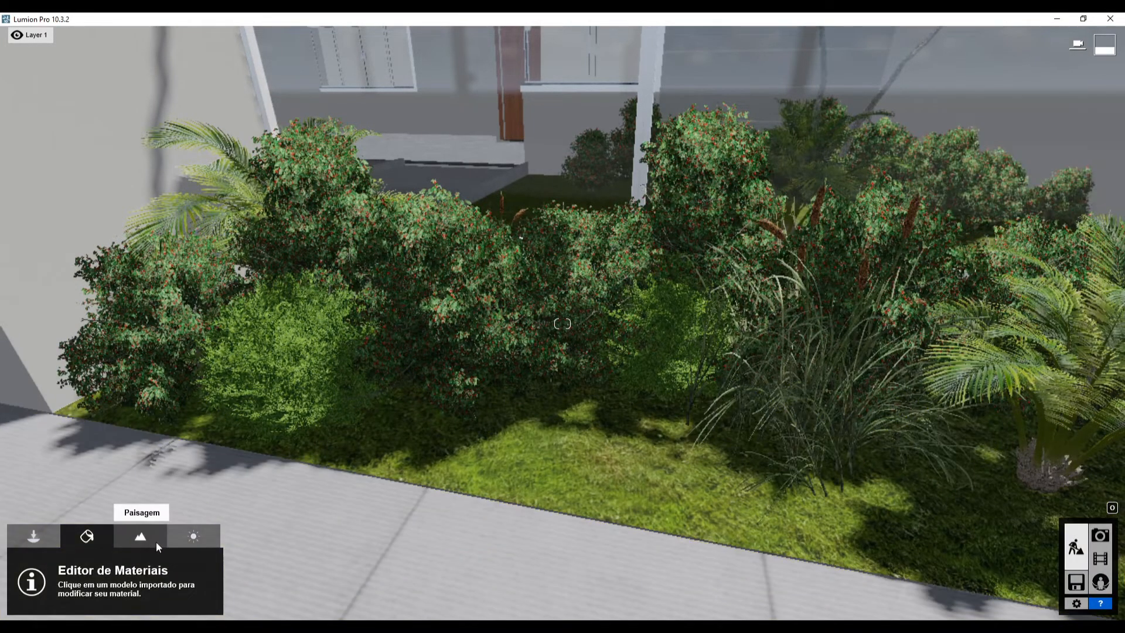
- Turn on the landscape grass for the terrain and check the garden in the photo 1 preview
click(156, 542)
click(73, 595)
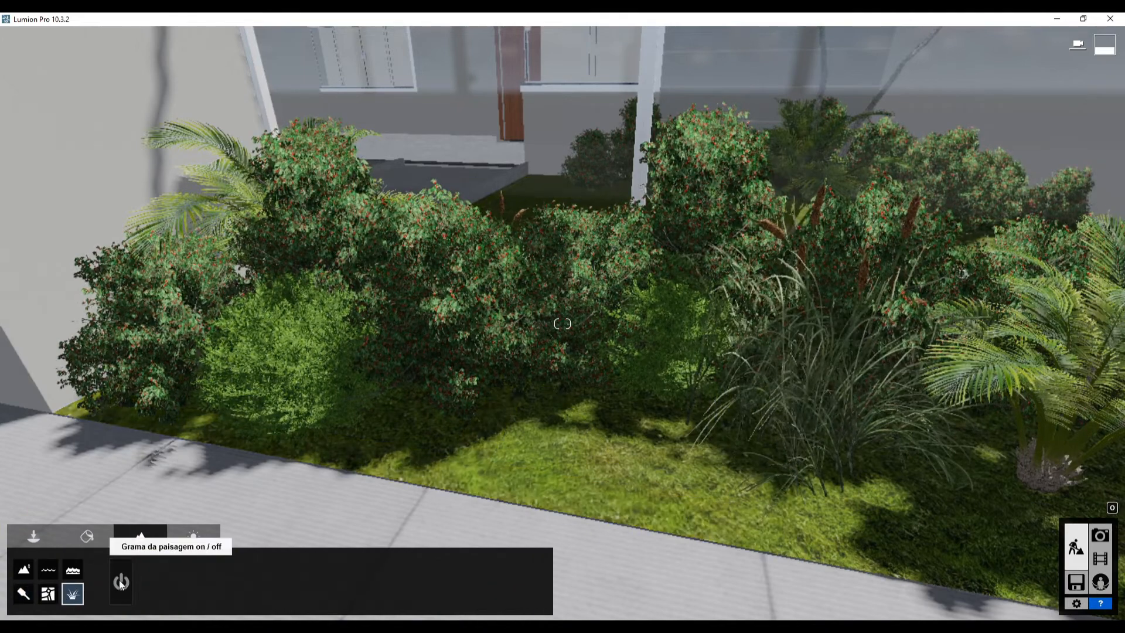
click(121, 581)
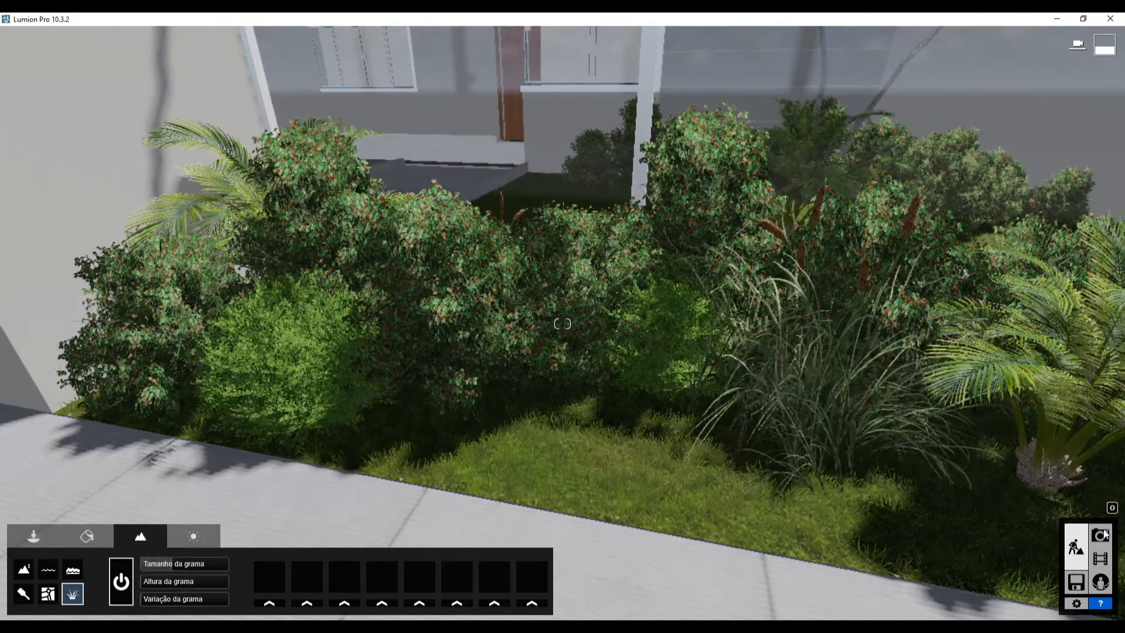
click(1101, 535)
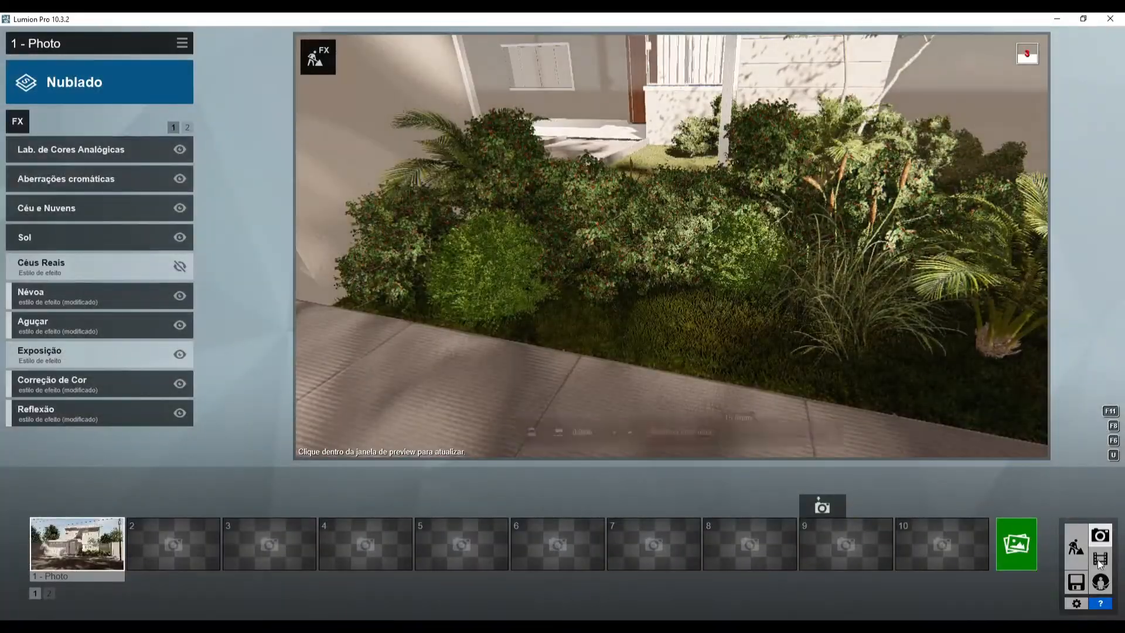
- Back in build mode, replace the garden lawn's Landscape material by trying Wild Grass 01 and settling on Wild Grass 02
click(1075, 546)
click(69, 537)
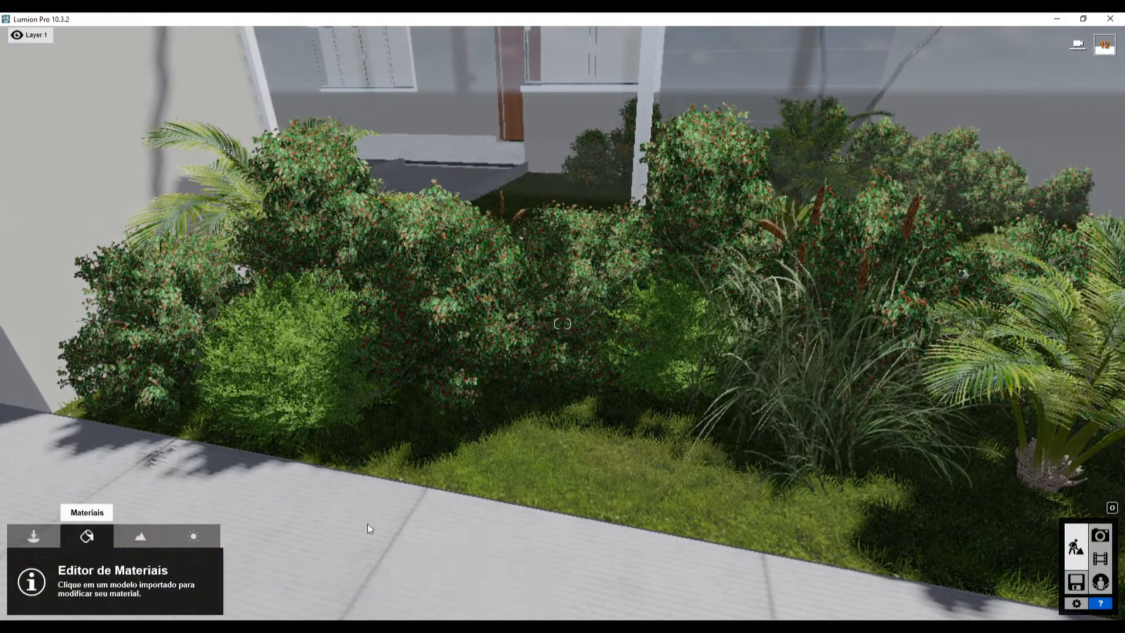
click(150, 128)
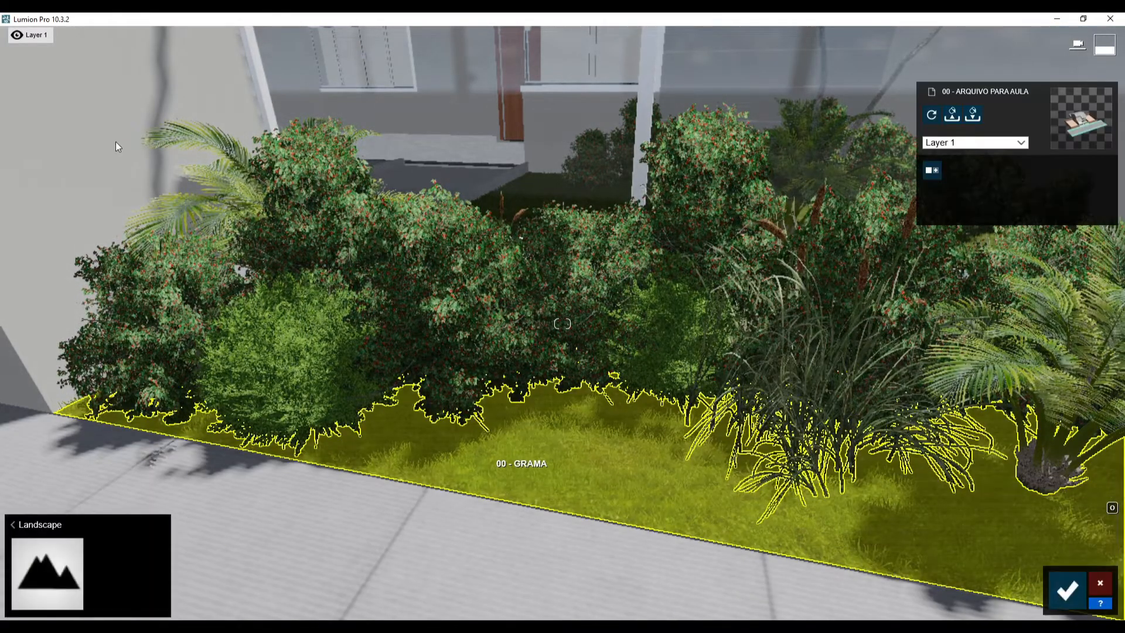
click(87, 562)
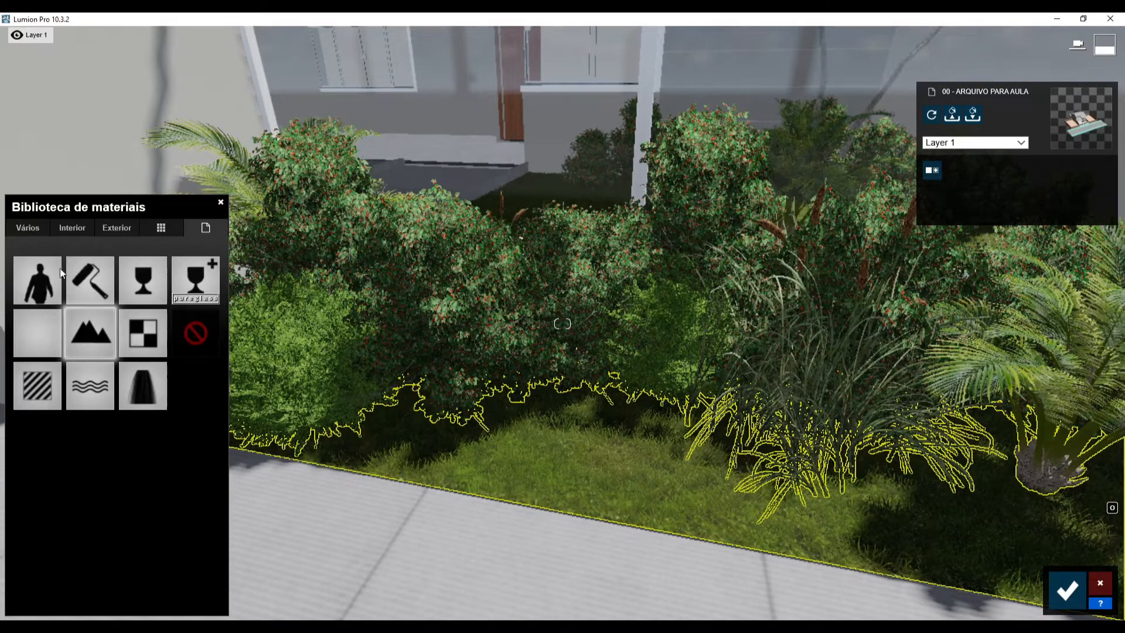
click(23, 225)
click(79, 261)
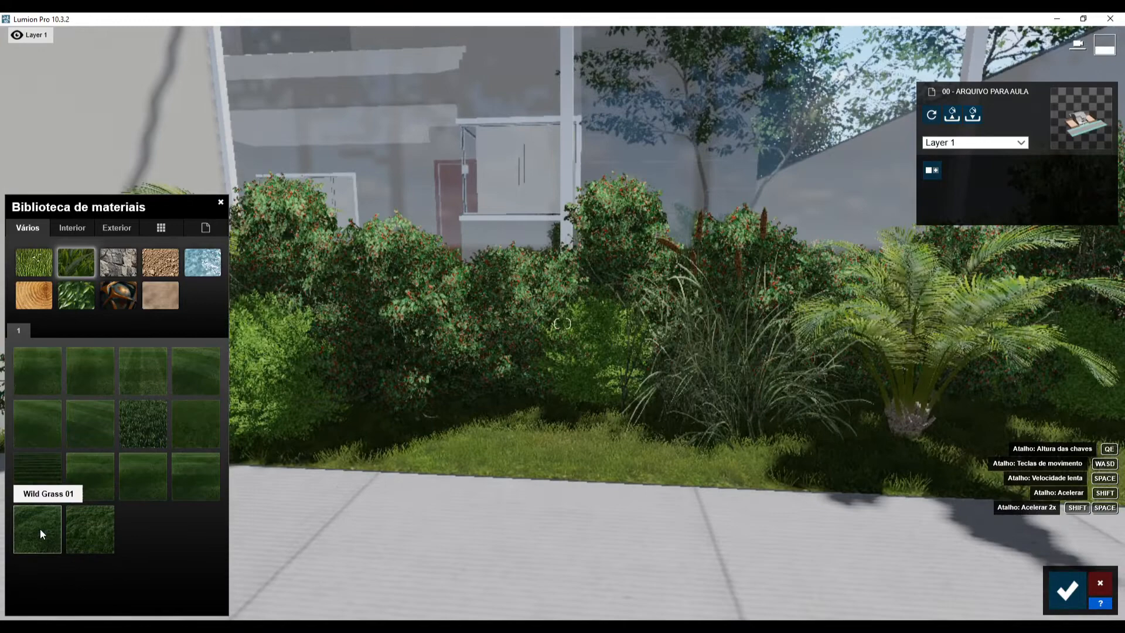
click(40, 529)
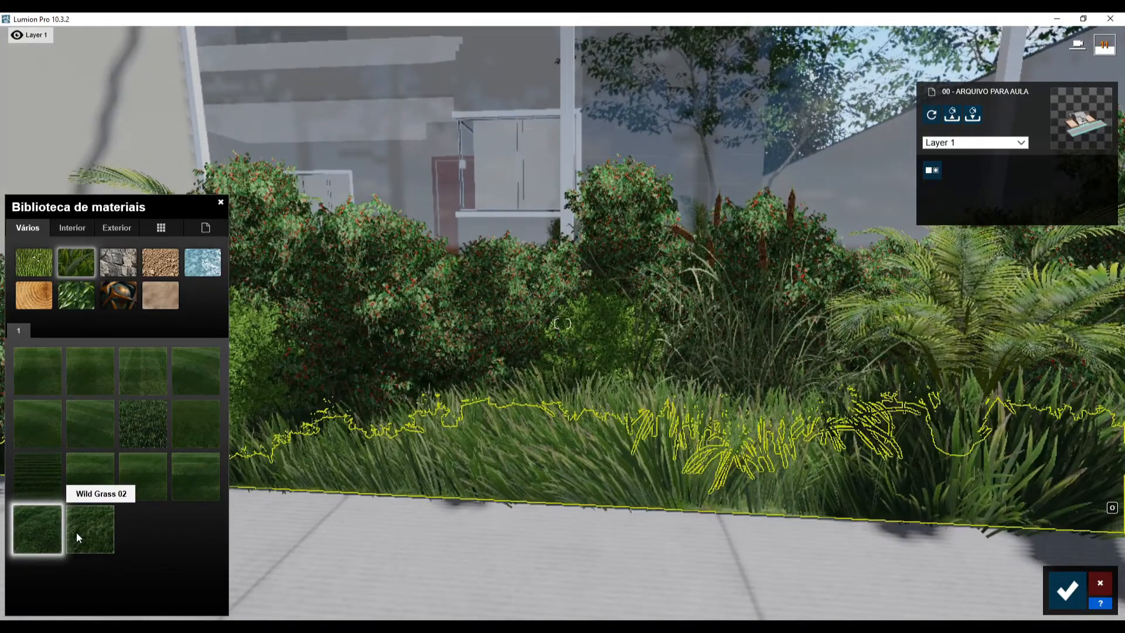
click(78, 532)
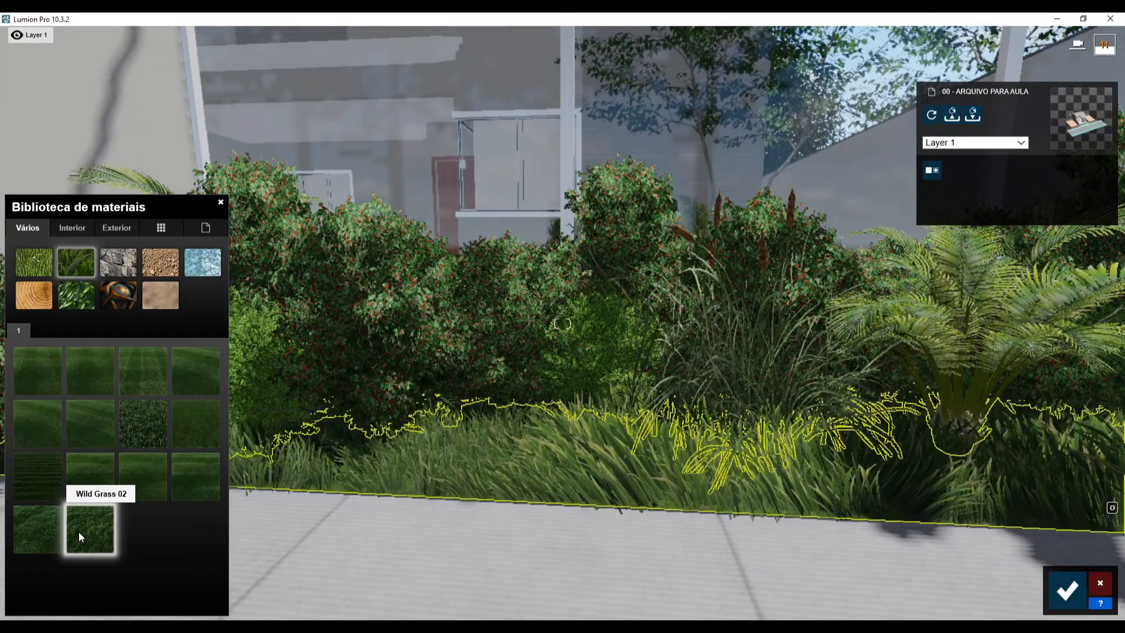
- Adjust the Wild Grass 02 lawn with stronger colorization, a much smaller grass size and a slight map rotation
click(79, 532)
drag(121, 443, 157, 437)
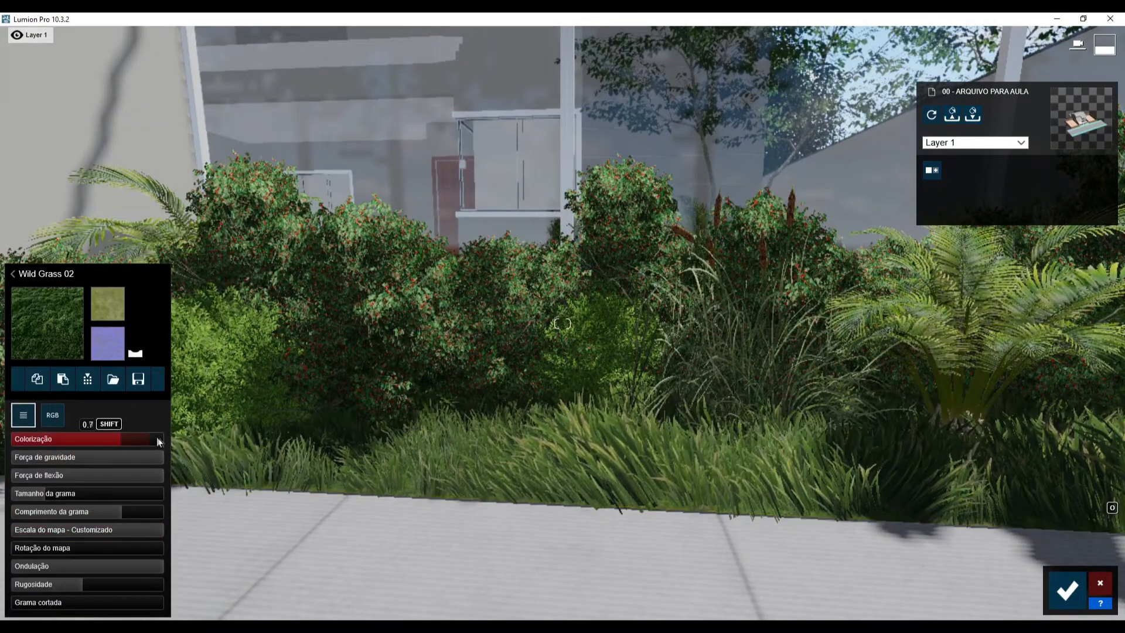
drag(44, 497, 20, 495)
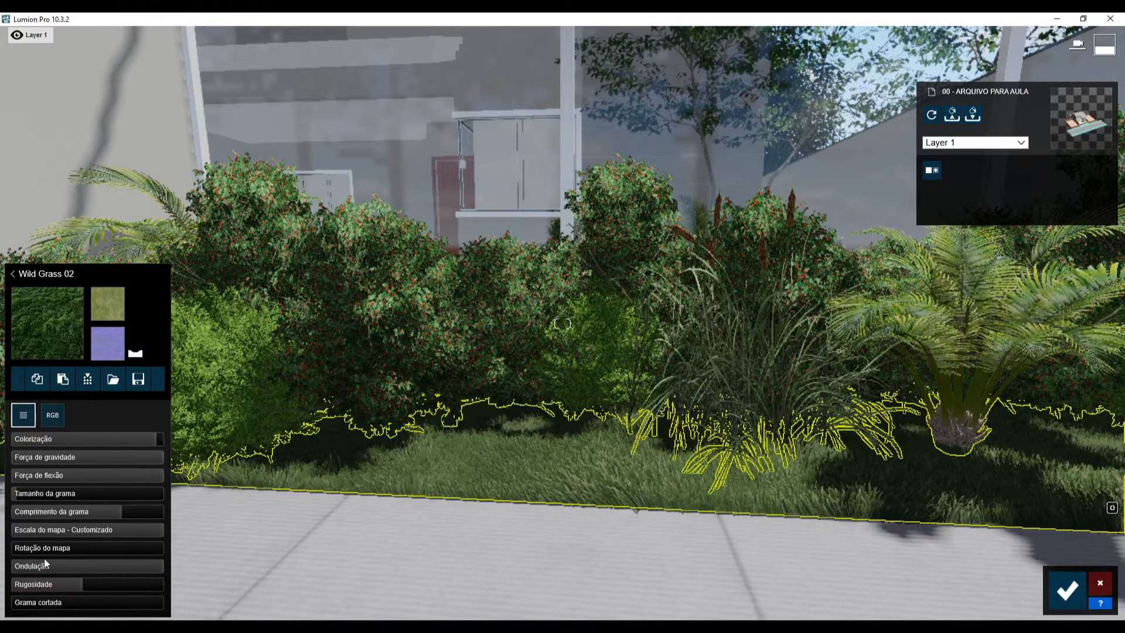
drag(15, 548, 39, 547)
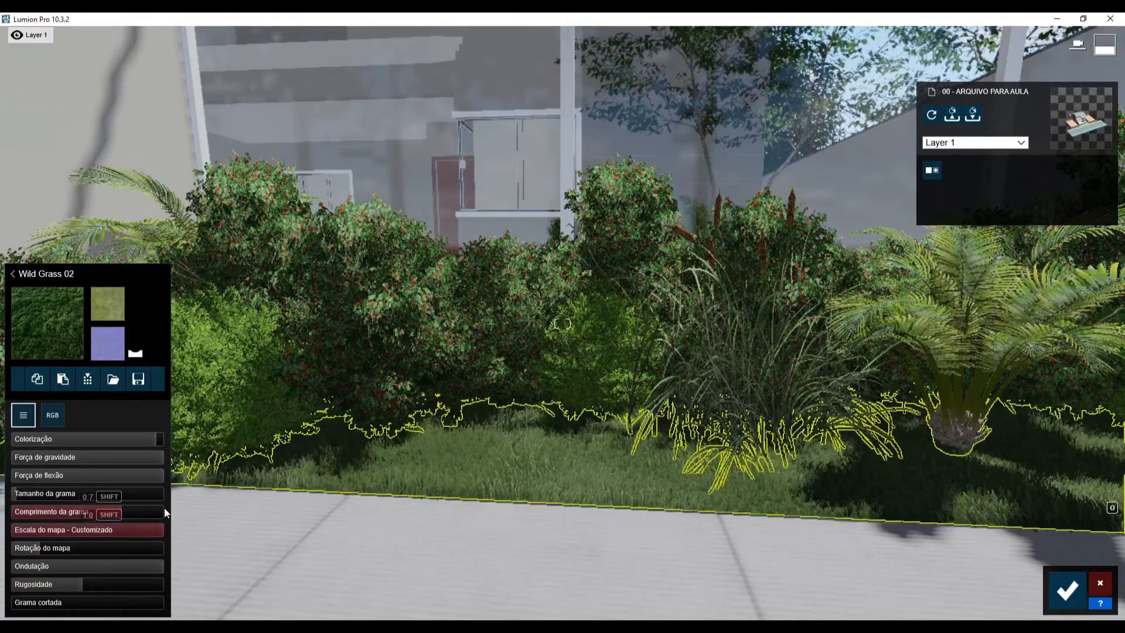
key(s)
key(w)
drag(26, 496, 21, 496)
- View the lawn from the sidewalk, save the material changes and restore the photo 1 camera in photo mode
key(s)
key(s)
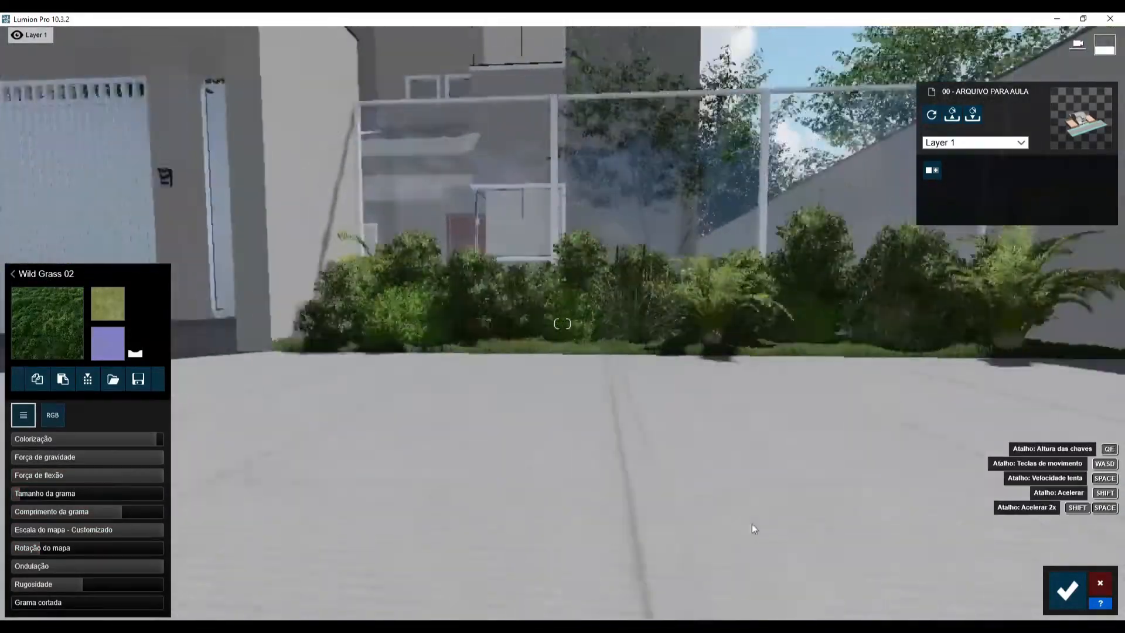
key(w)
right_drag(820, 529, 779, 542)
click(1065, 591)
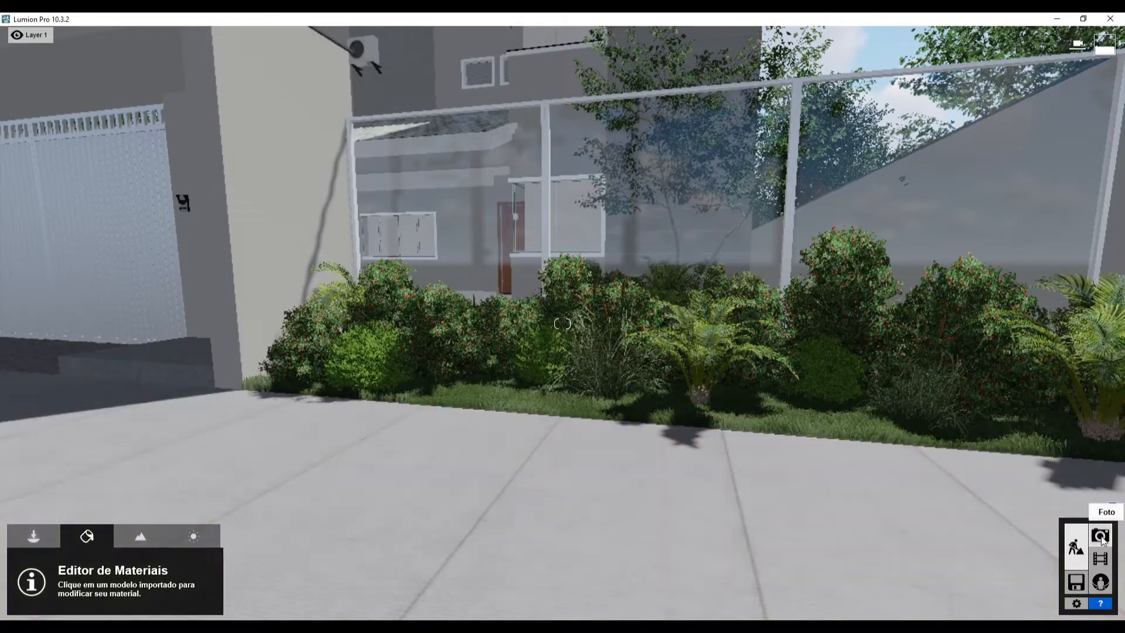
click(1099, 535)
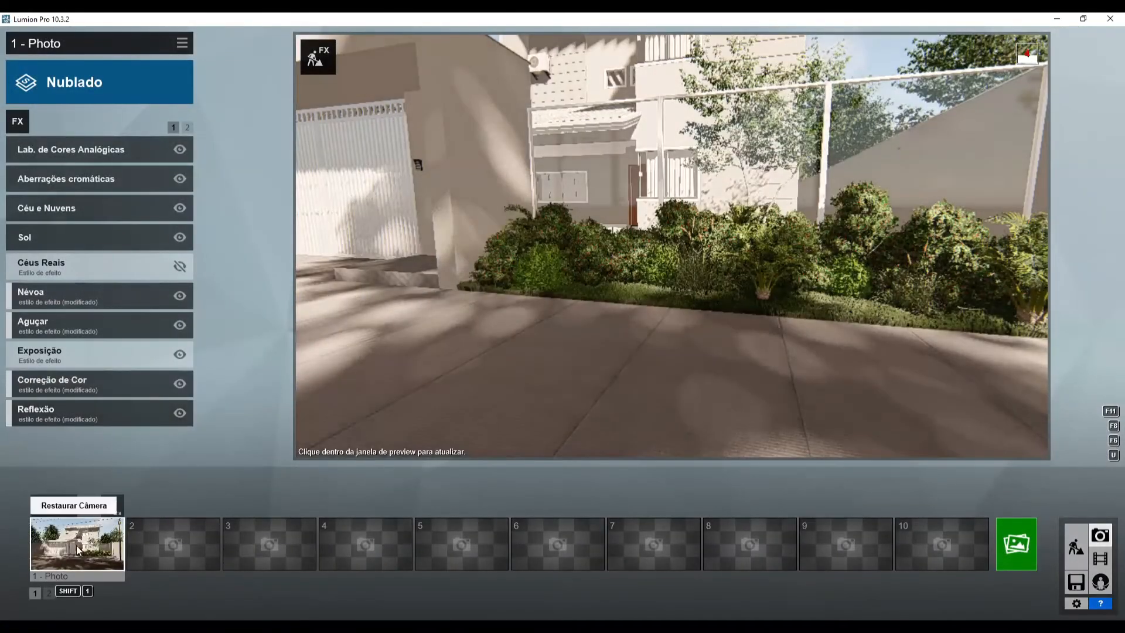
click(76, 548)
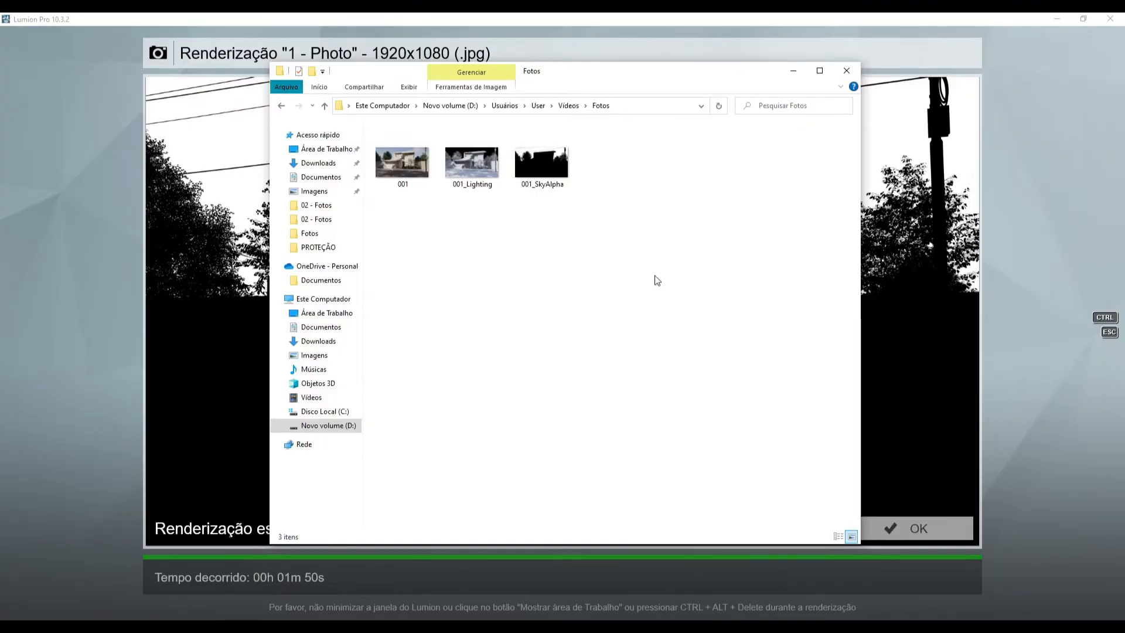
- Open the rendered image 001 from the Fotos folder and compare it with its Lighting and SkyAlpha maps
click(389, 179)
double_click(390, 179)
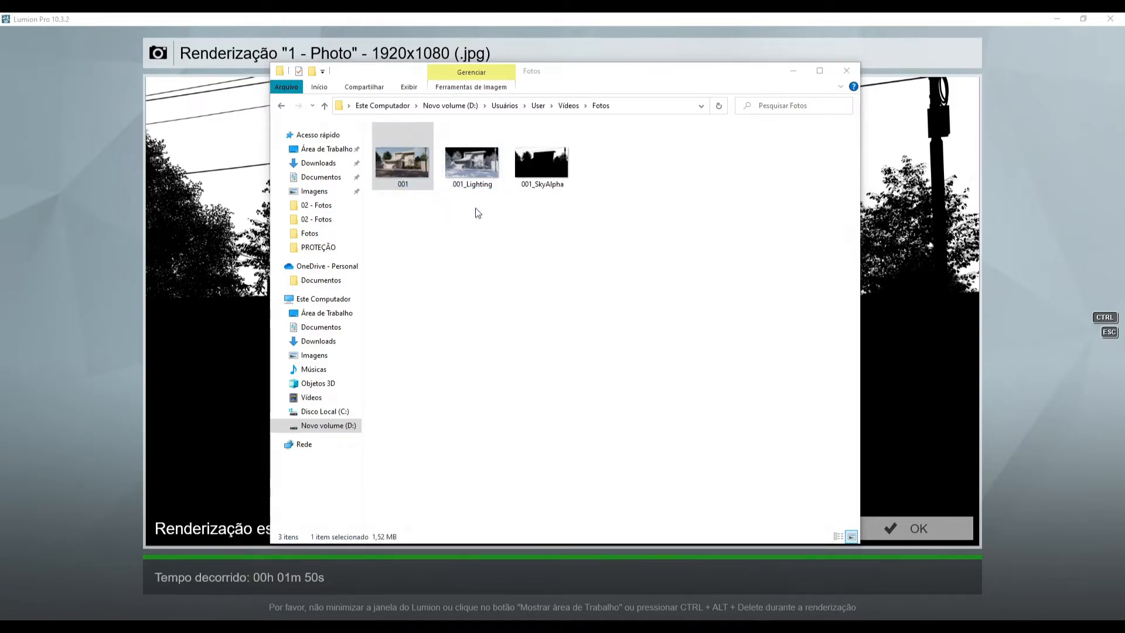
key(Right)
key(Right)
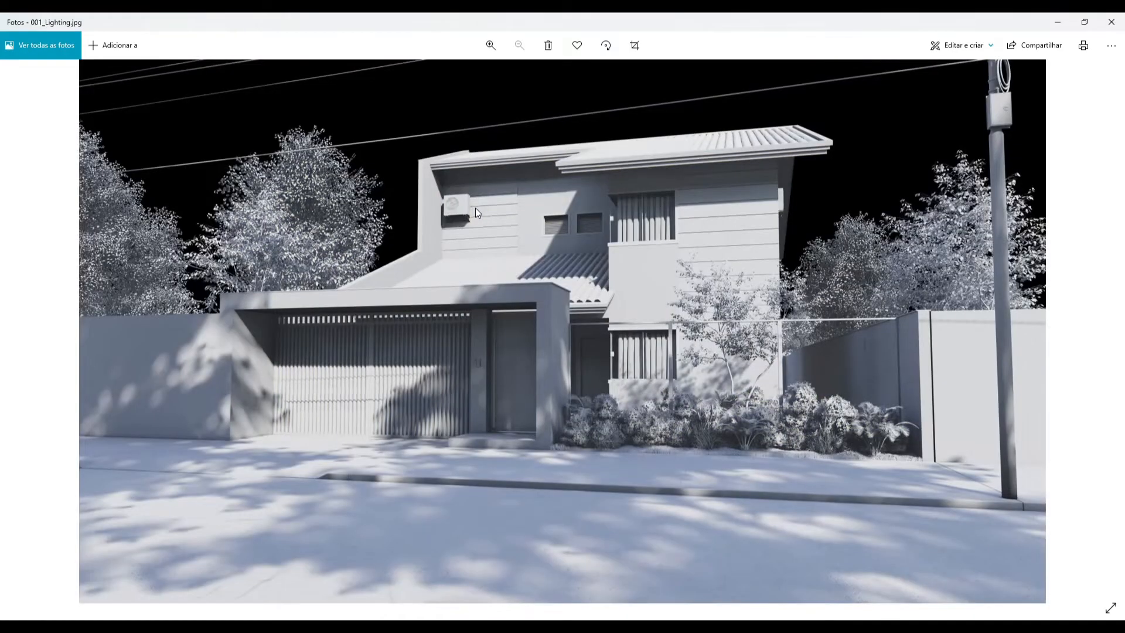
key(Left)
key(Left)
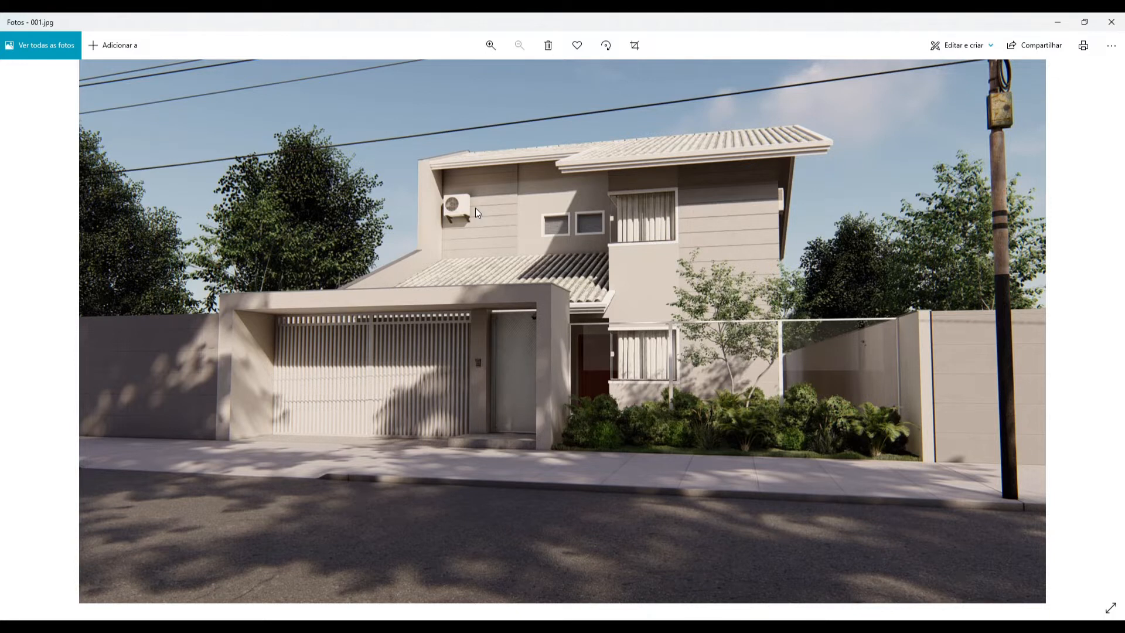
key(Right)
key(Right)
key(Left)
key(Left)
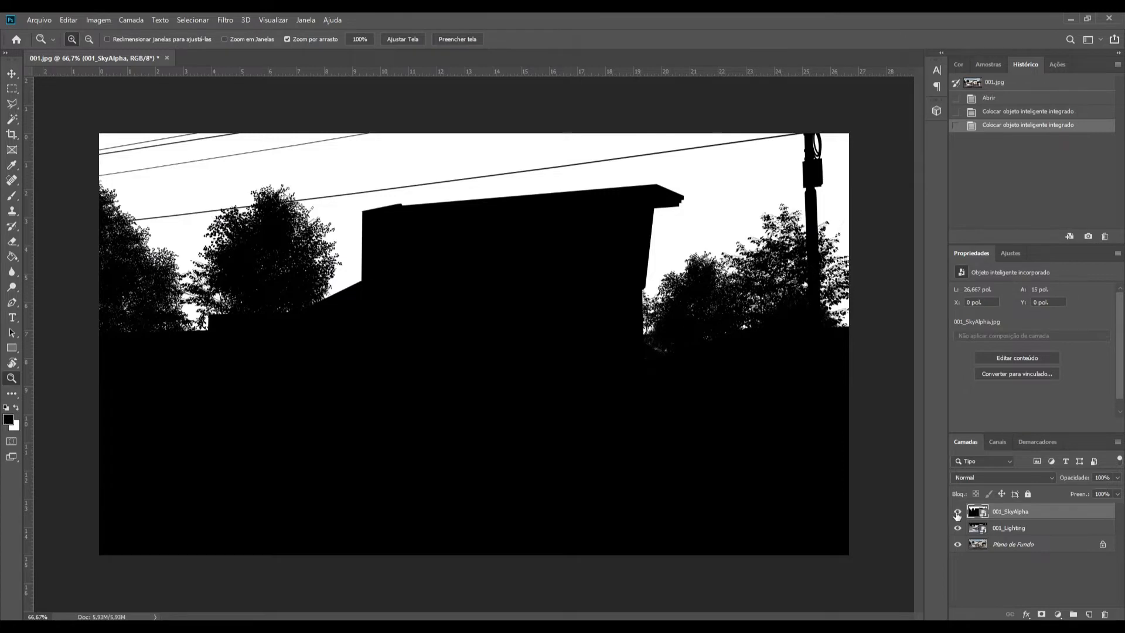
- In Photoshop, hide the 001_SkyAlpha and 001_Lighting layers, duplicate the background layer and hide the original background
click(958, 511)
click(957, 528)
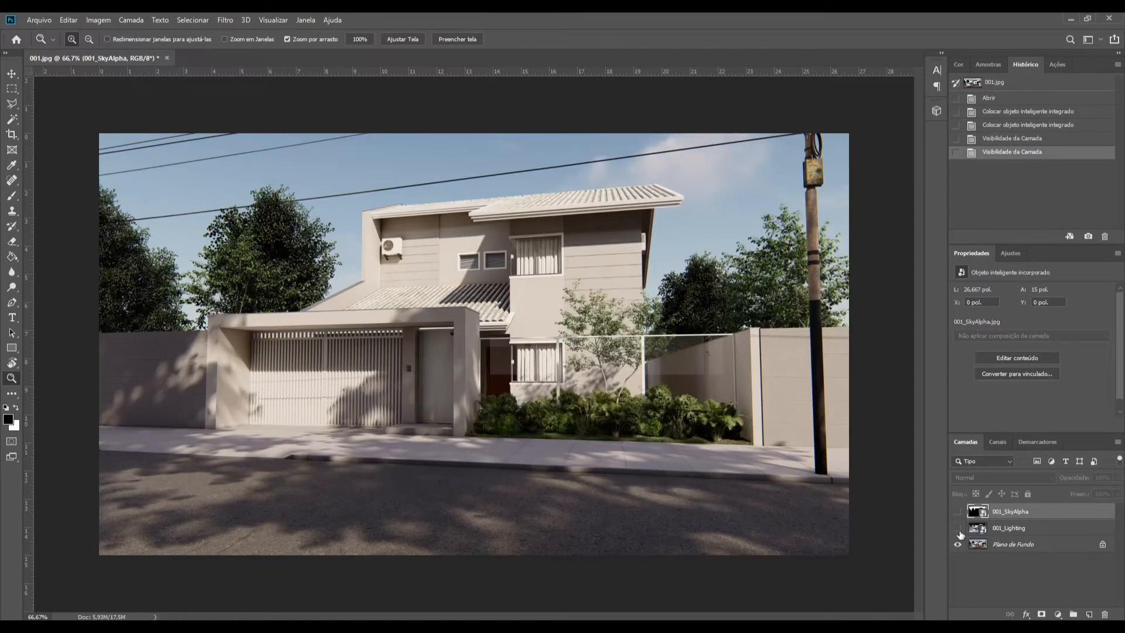
click(992, 545)
key(ctrl+j)
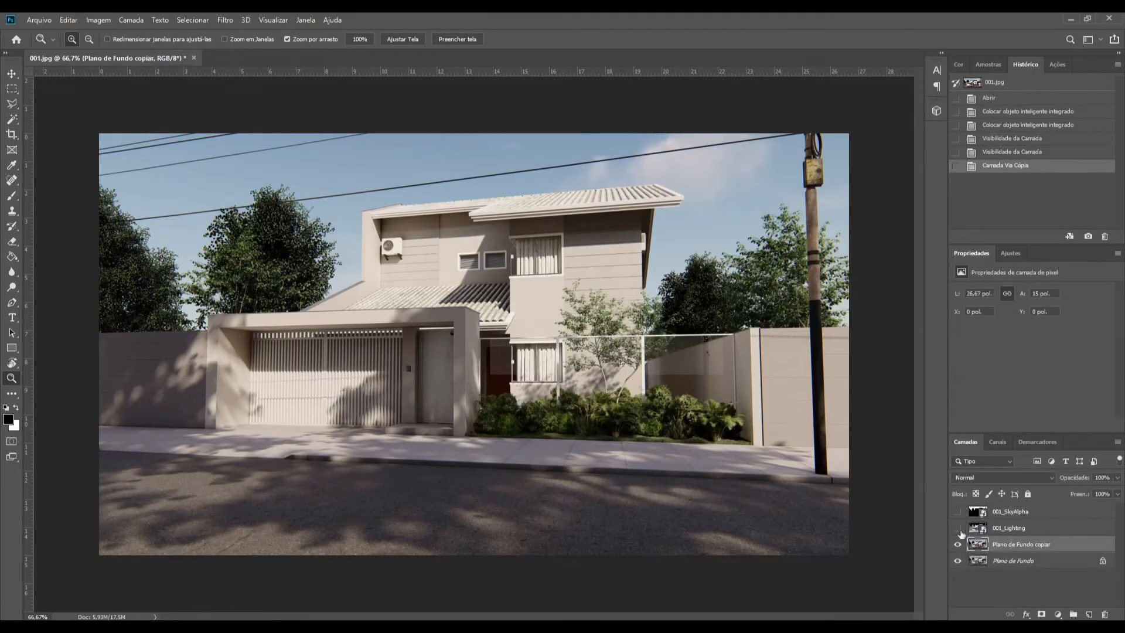
click(957, 561)
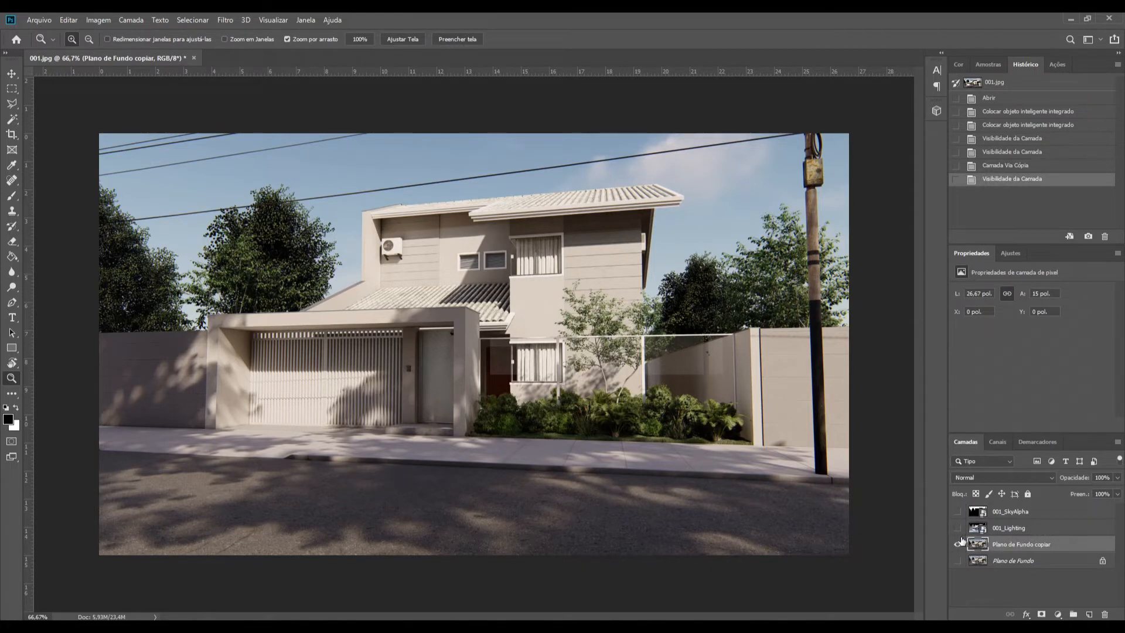
- Show the 001_Lighting layer, then briefly display the 001_SkyAlpha layer and hide it again
click(981, 529)
click(959, 528)
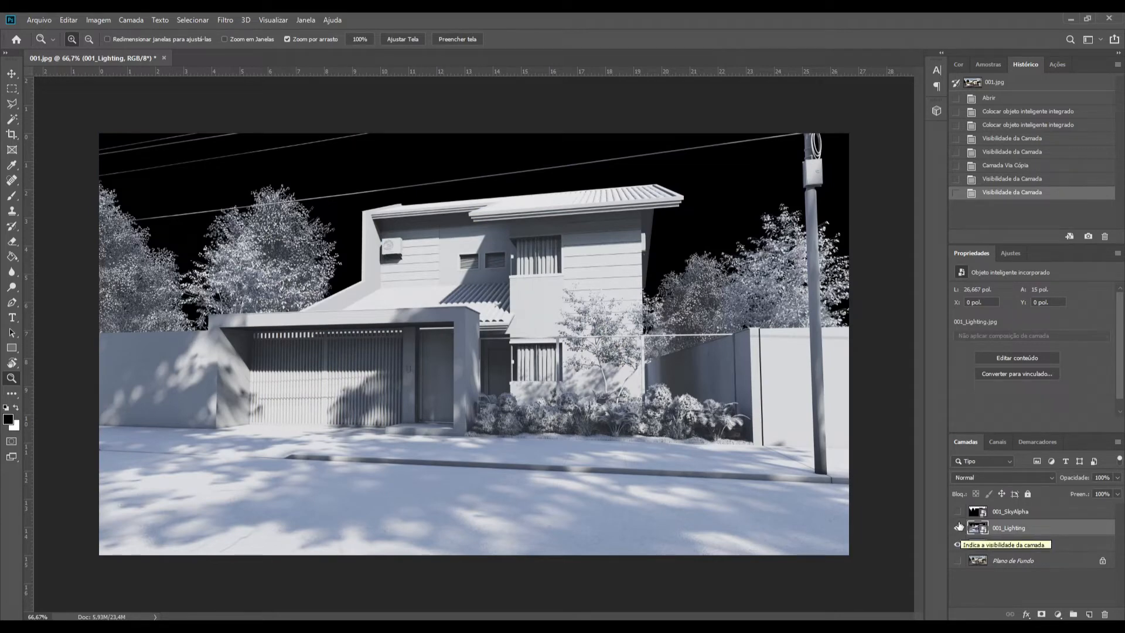
click(1019, 512)
click(957, 513)
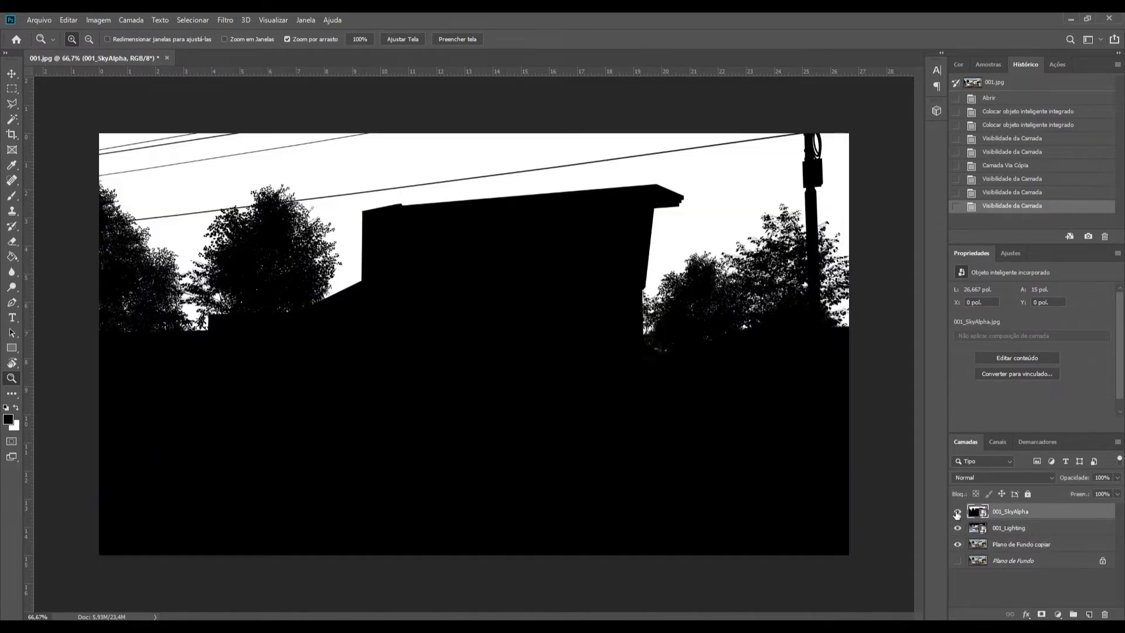
click(957, 512)
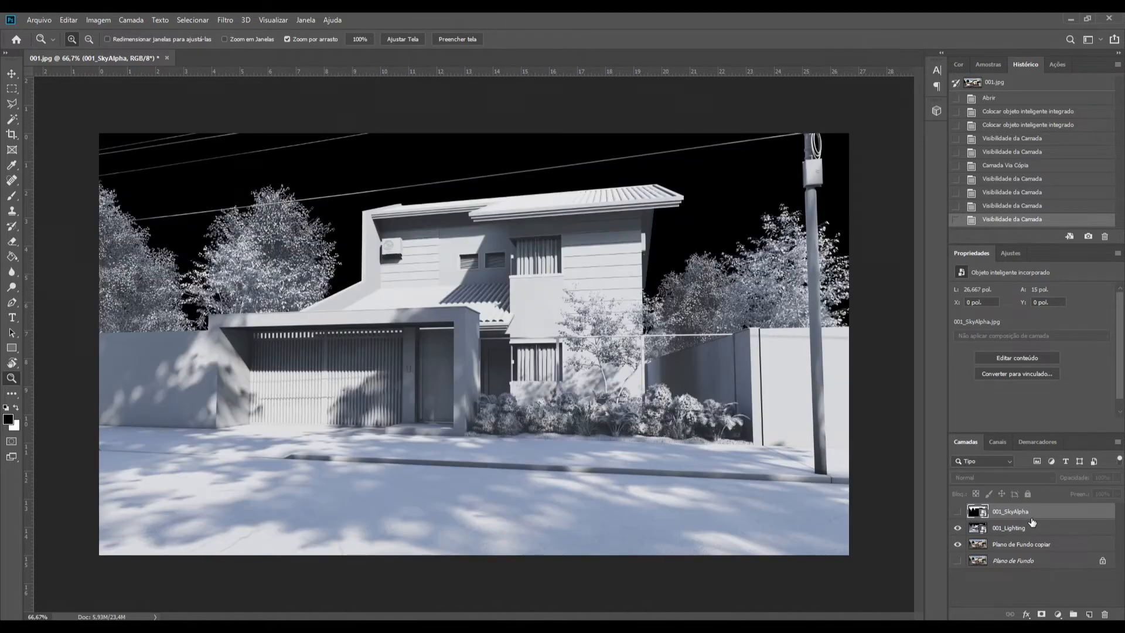
- Fully desaturate the 001_Lighting layer with a Hue/Saturation adjustment
click(1026, 532)
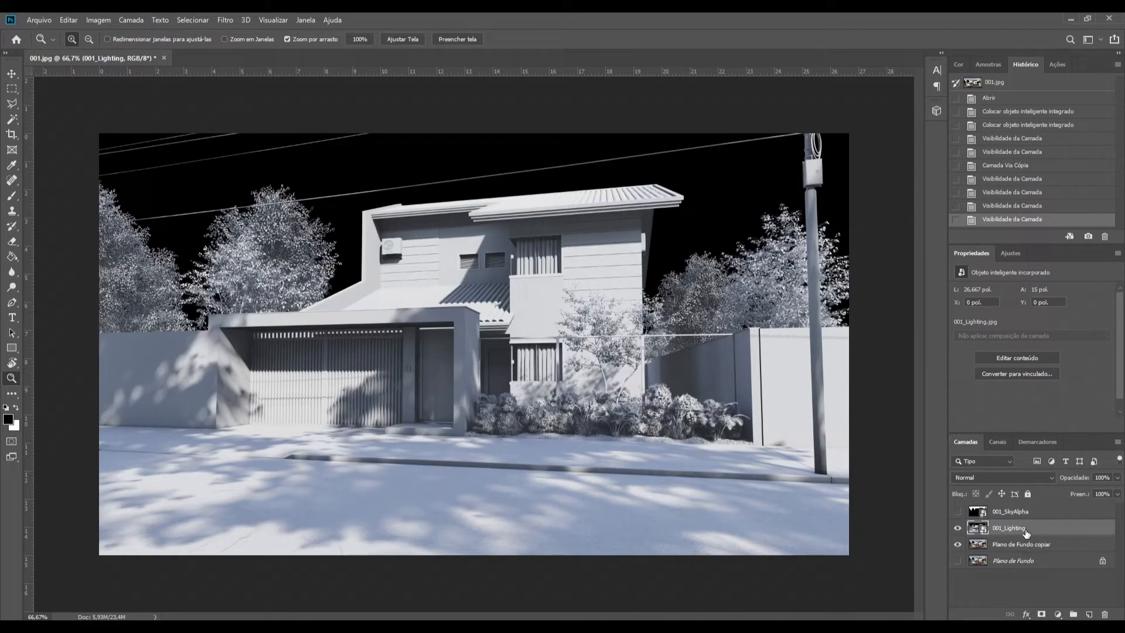
key(ctrl+u)
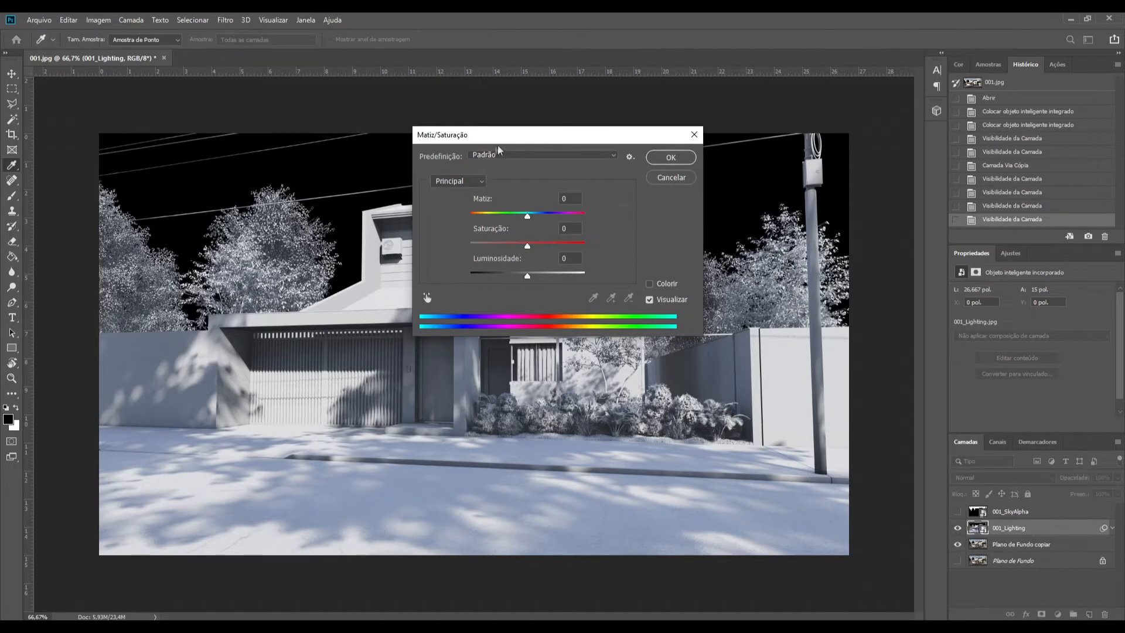
drag(498, 134, 580, 132)
drag(610, 245, 529, 239)
key(Return)
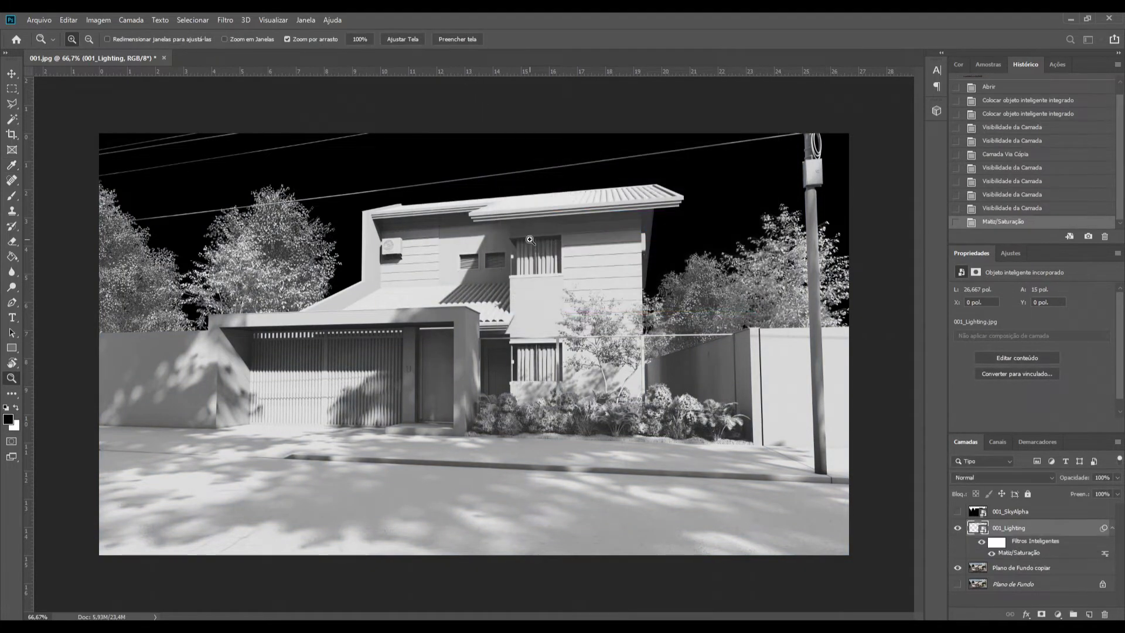
- Apply an automatic Levels adjustment to the 001_Lighting layer
click(104, 23)
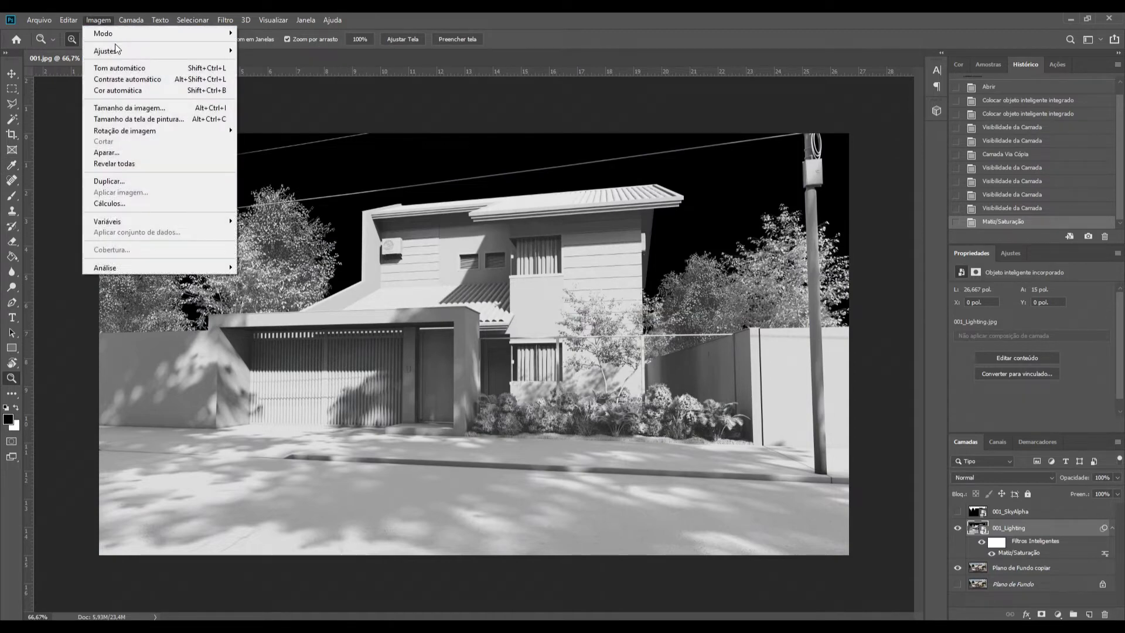
mouse_move(105, 51)
click(302, 61)
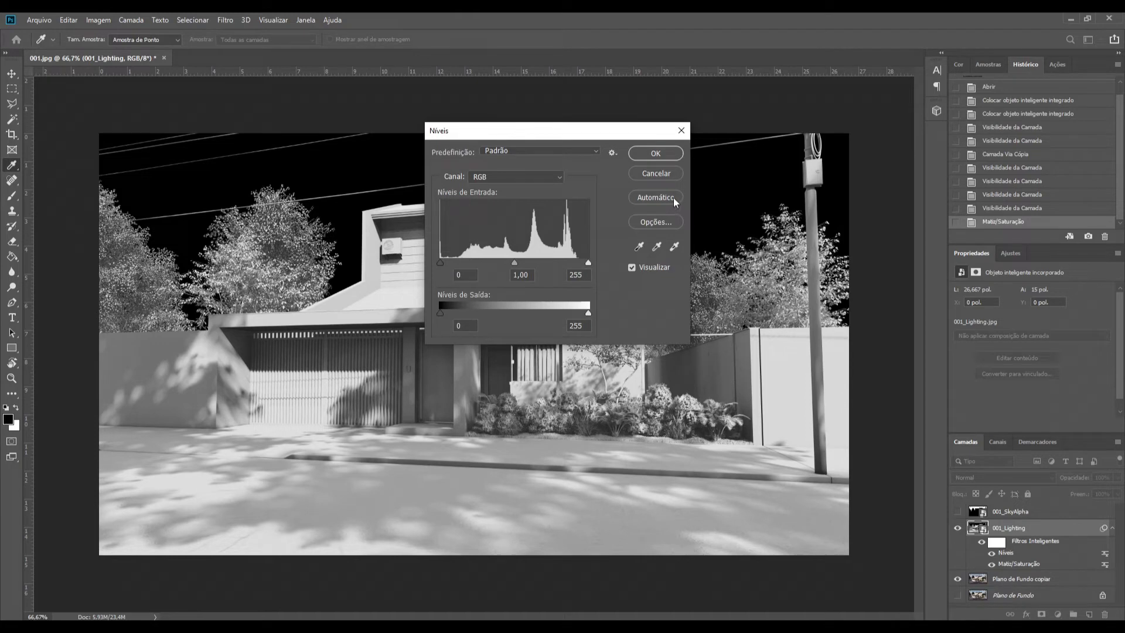
click(673, 198)
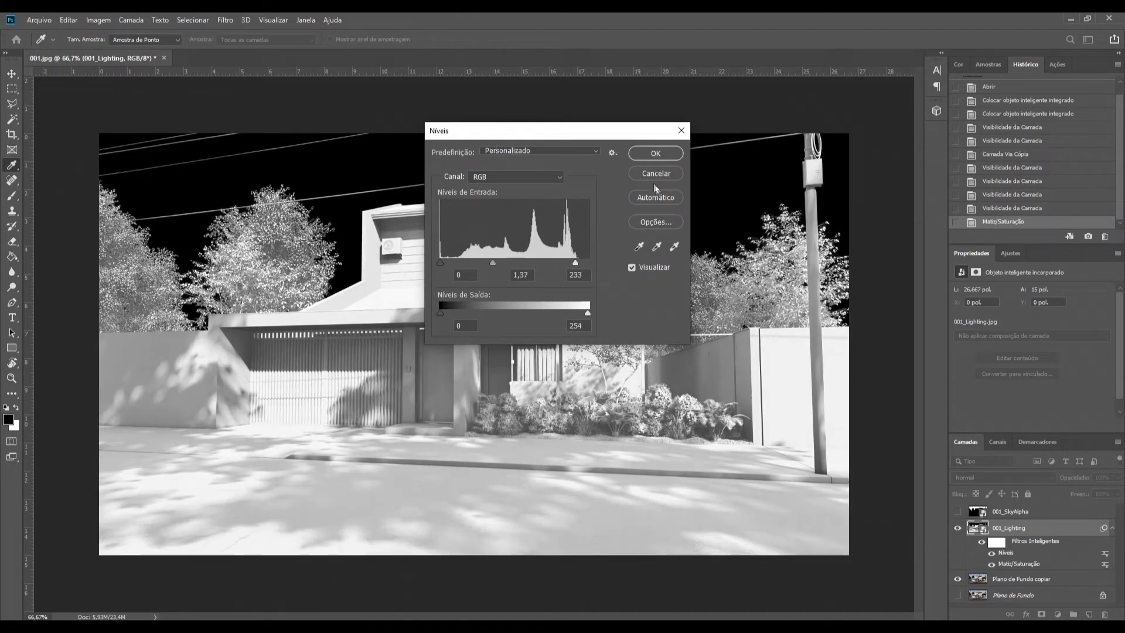
click(654, 153)
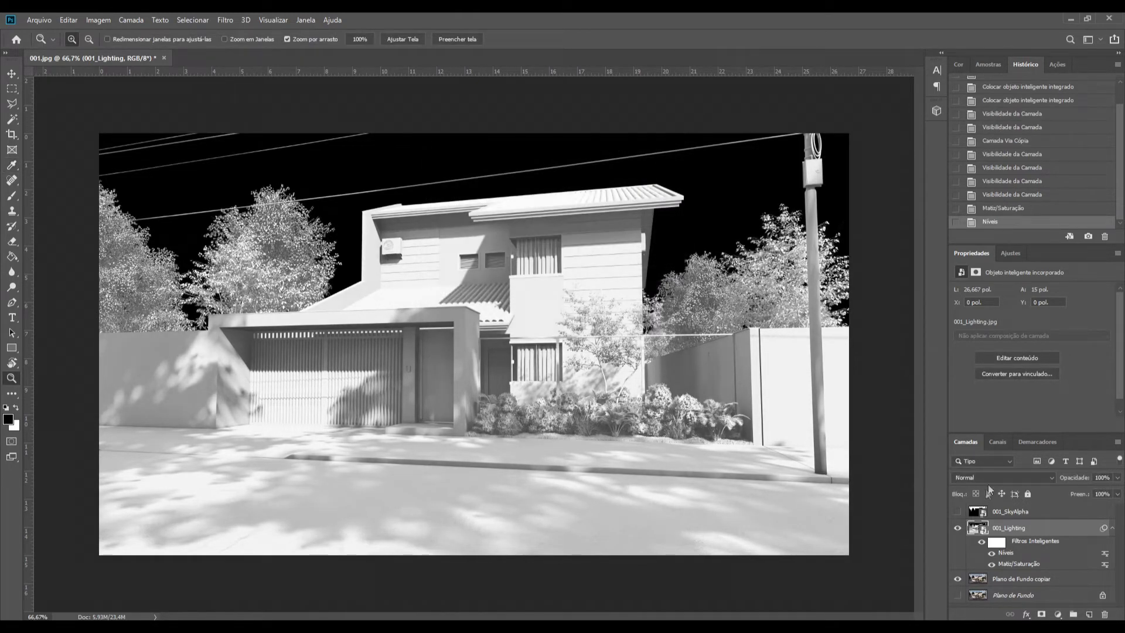
- Set the 001_Lighting layer's blend mode to Luz Indireta and toggle its visibility to compare the effect
click(987, 474)
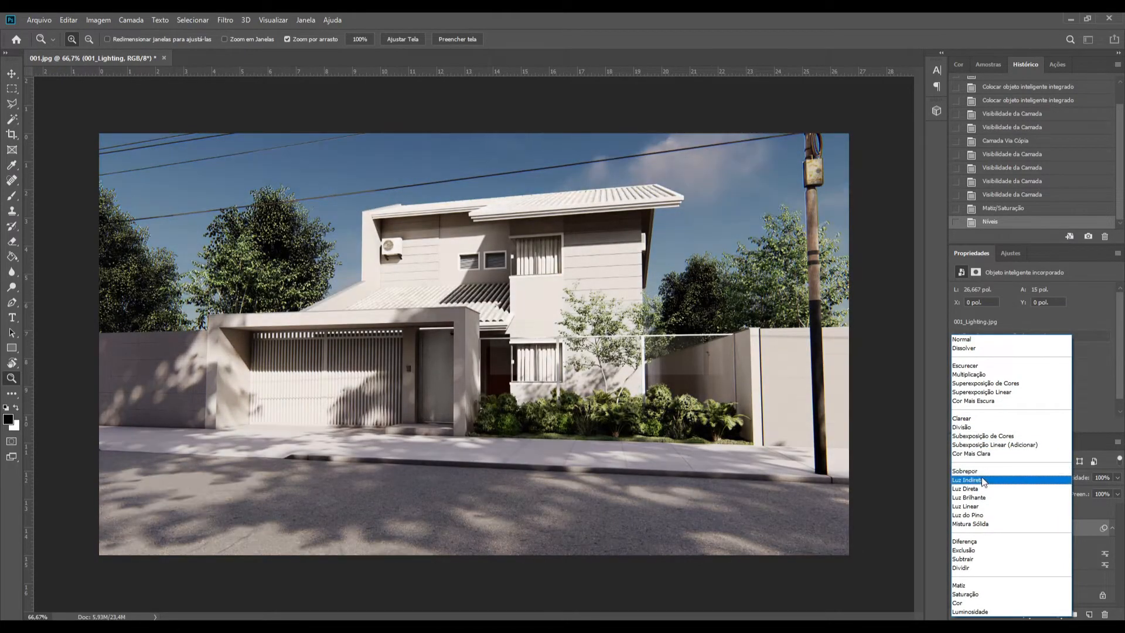
click(982, 480)
click(958, 530)
click(958, 530)
click(958, 529)
click(958, 530)
click(958, 529)
click(958, 530)
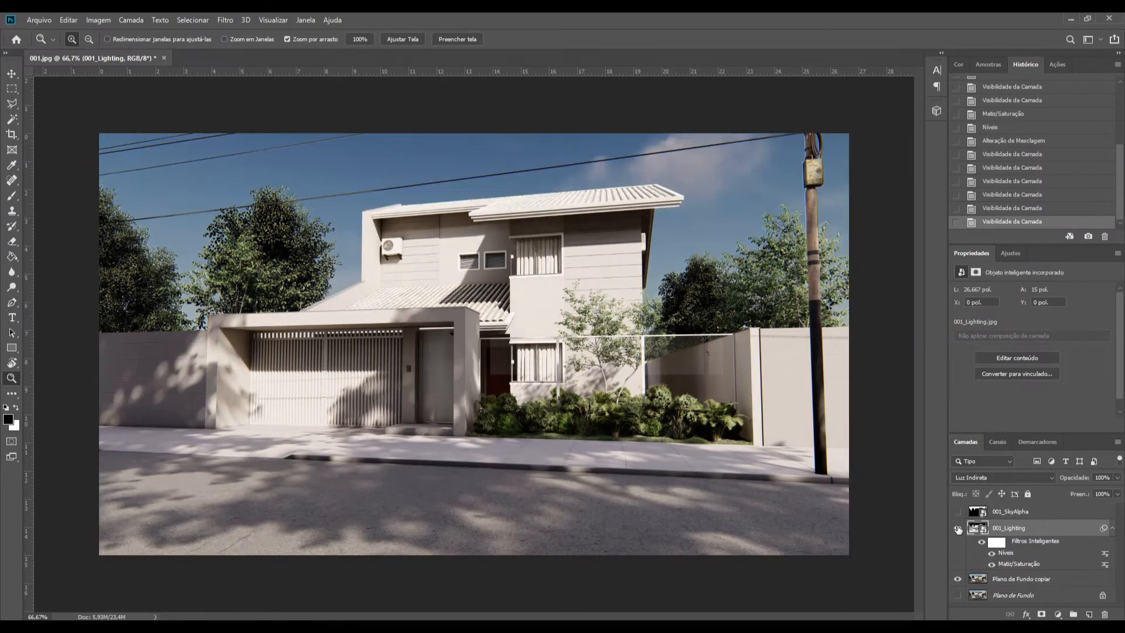
- Set the 001_Lighting layer's opacity to 50%, compare the image with and without it, and collapse its smart filters
click(1079, 479)
text(50)
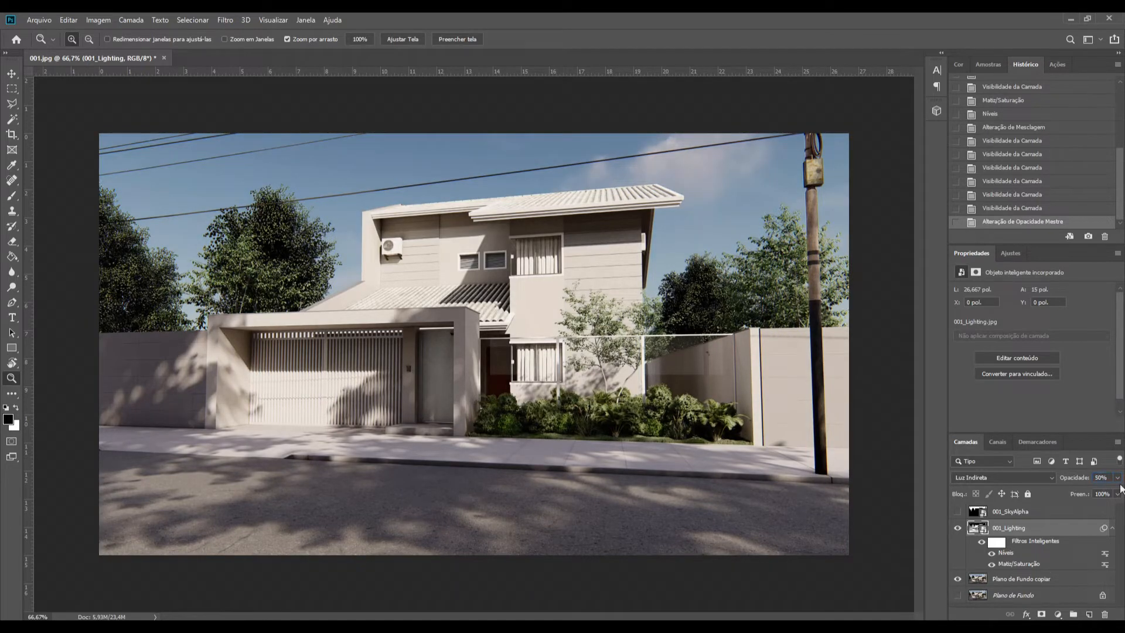
click(959, 529)
click(958, 529)
click(958, 529)
click(959, 530)
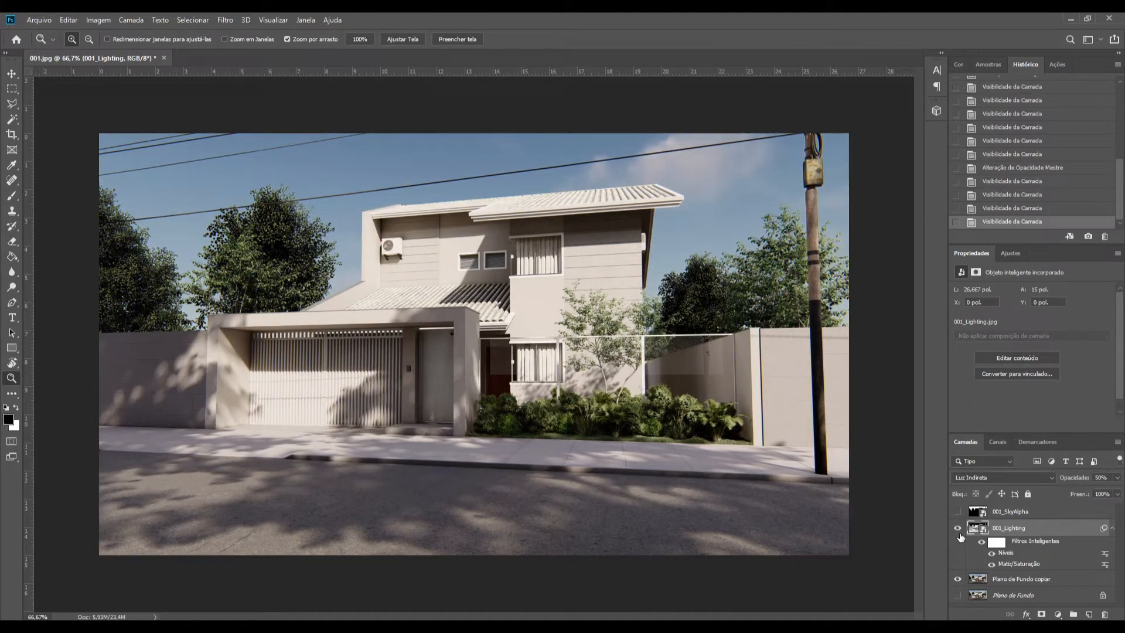
click(1112, 528)
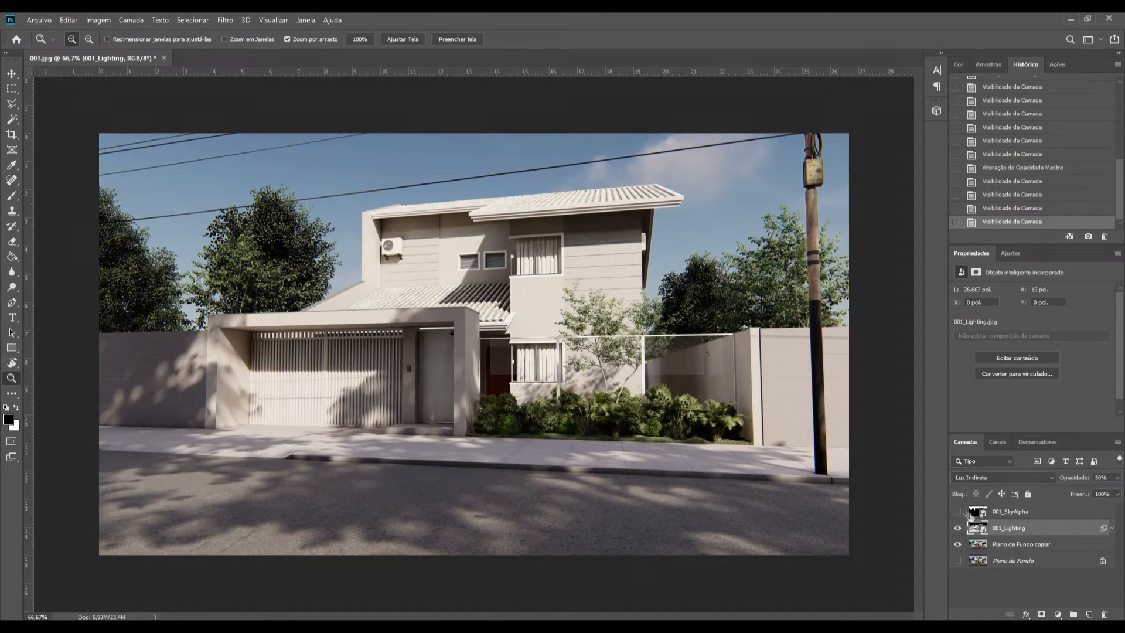
- Show the 001_SkyAlpha layer and select its white sky area with Color Range at a fuzziness of 200
click(959, 529)
key(alt+])
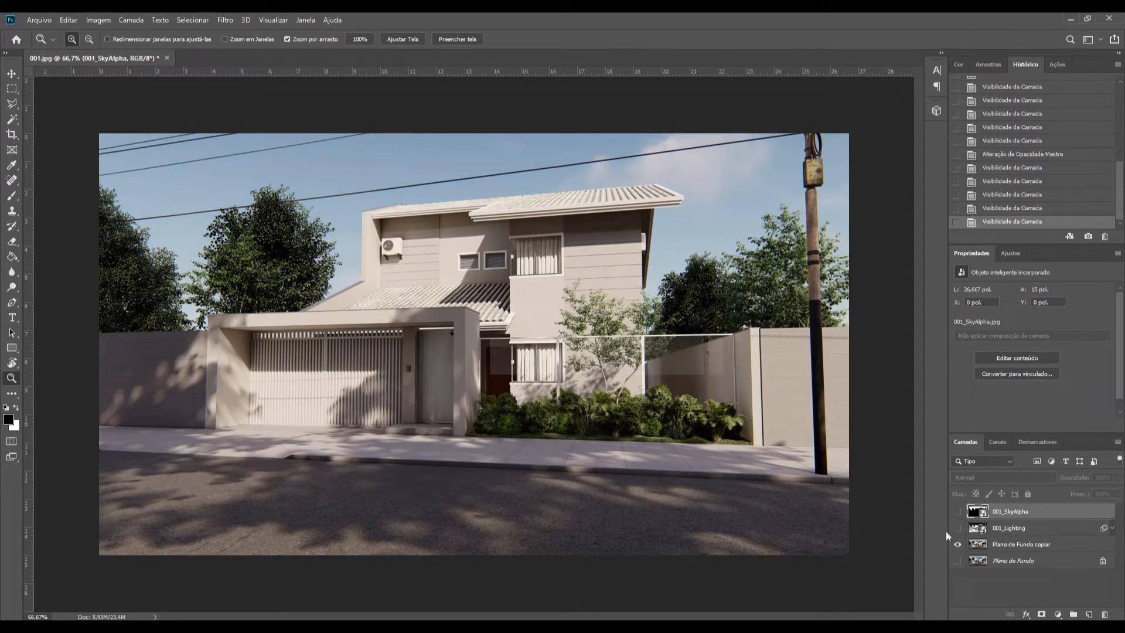
click(958, 511)
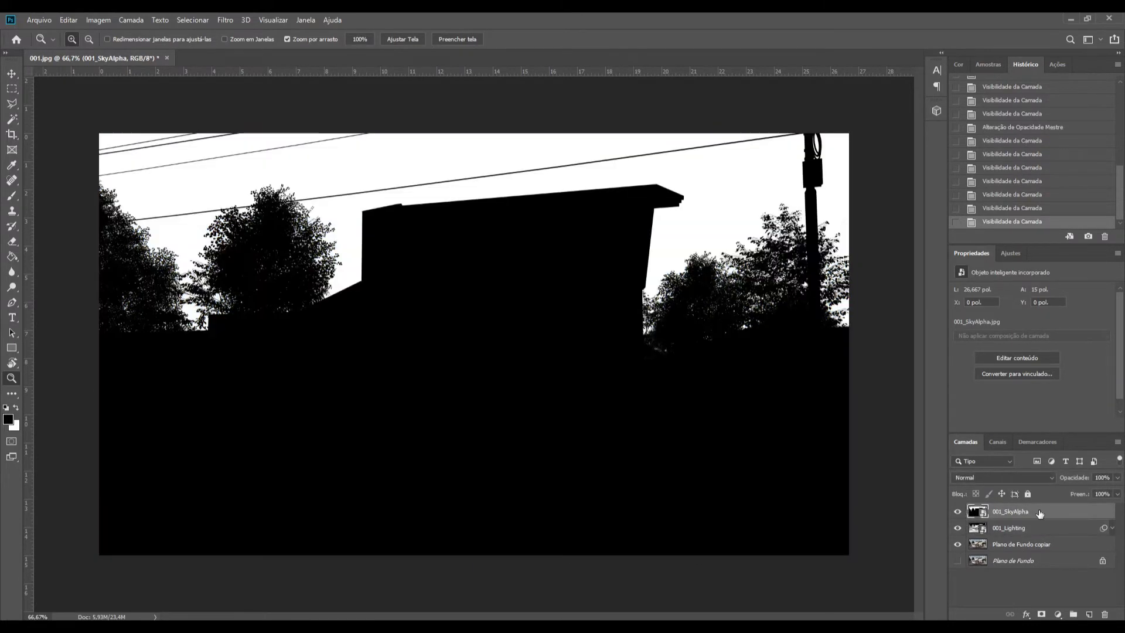
click(197, 20)
click(214, 135)
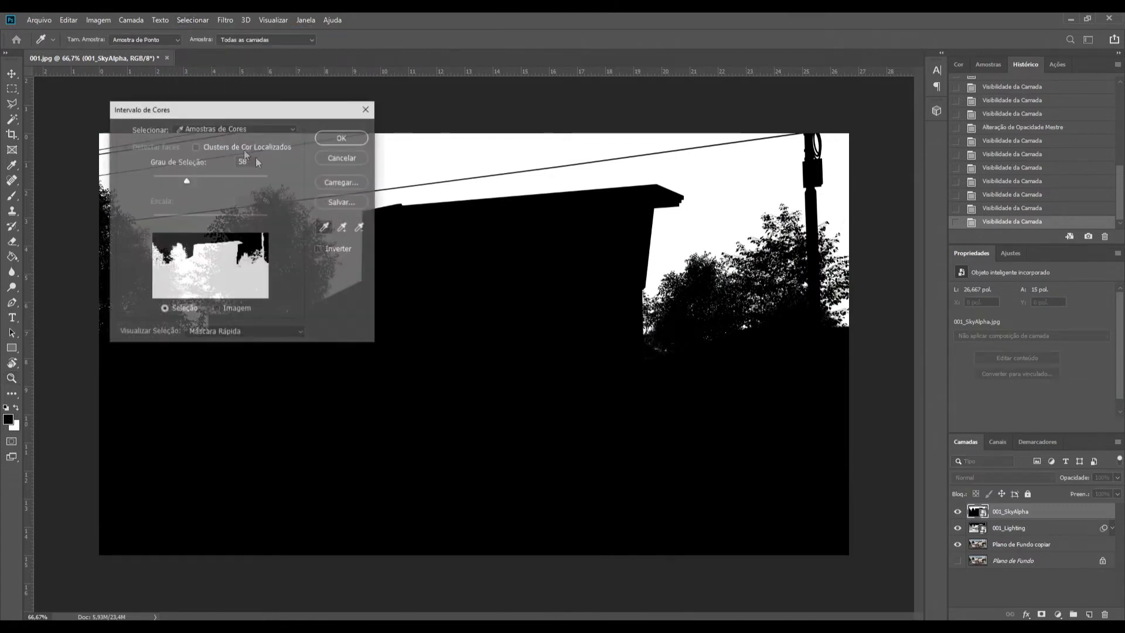
click(476, 147)
drag(186, 180, 319, 188)
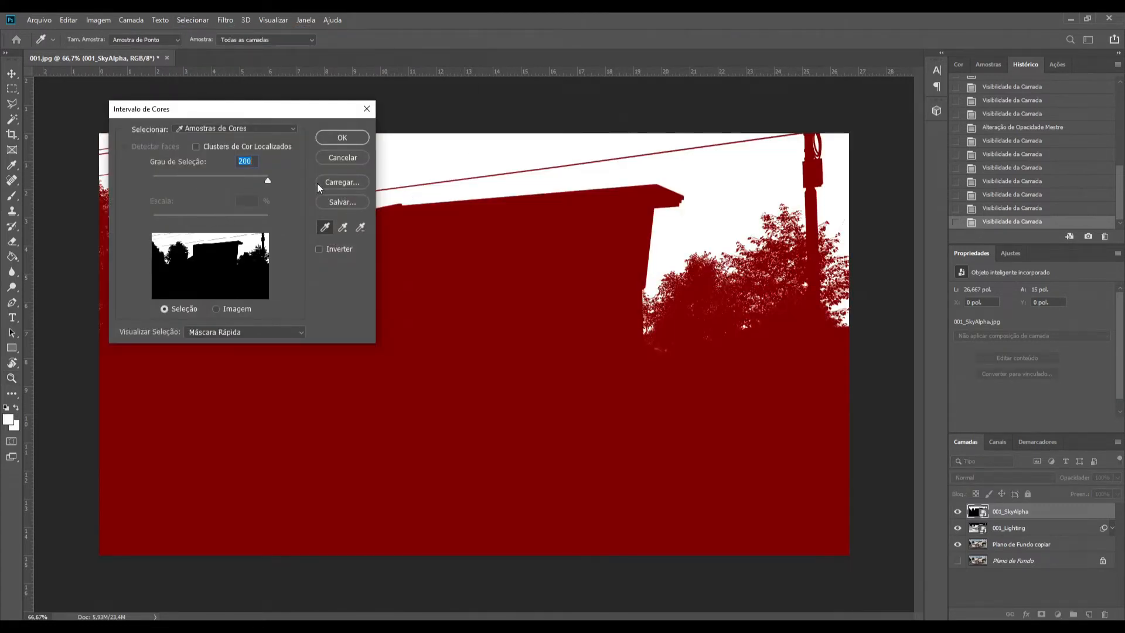
click(337, 137)
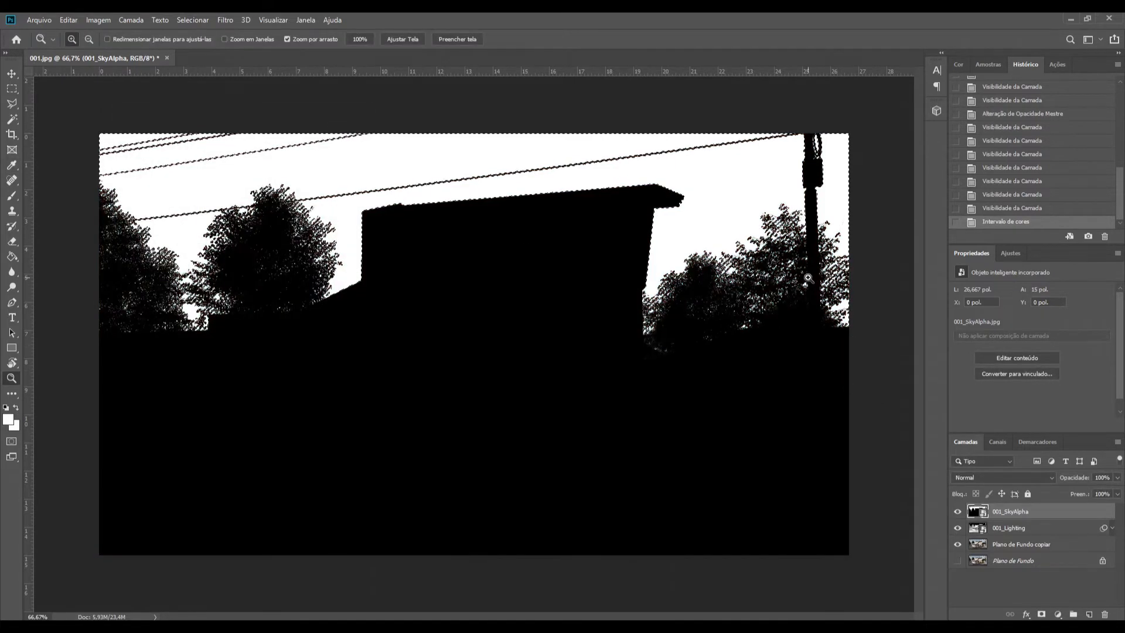
- Add a layer mask to 001_Lighting from the sky selection, hide 001_SkyAlpha, and compare the effect
click(1043, 531)
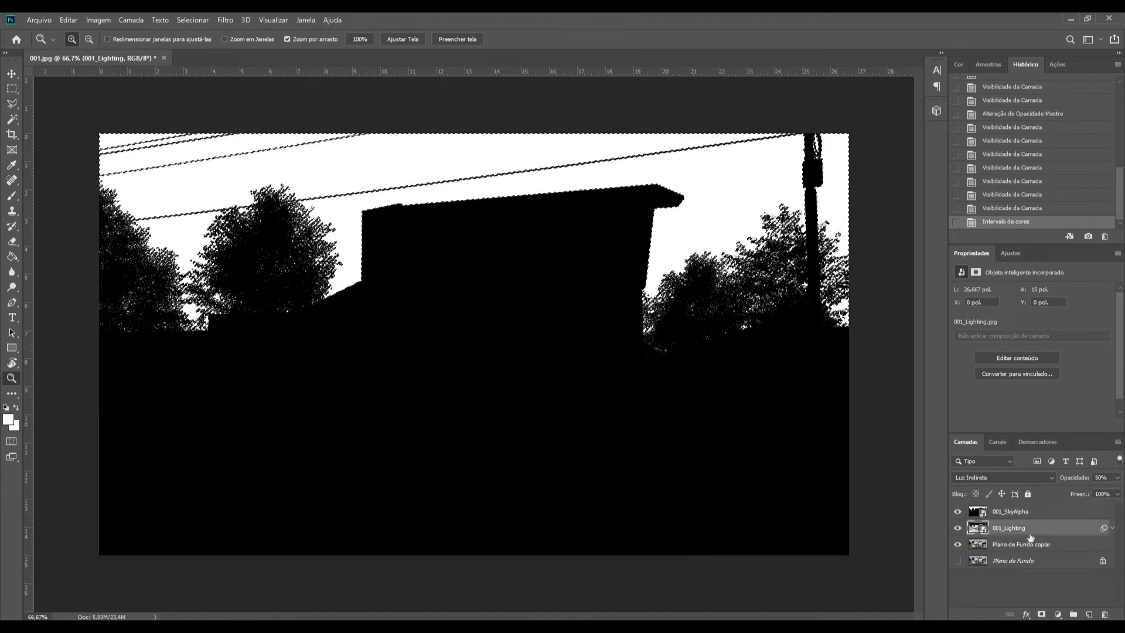
click(1041, 614)
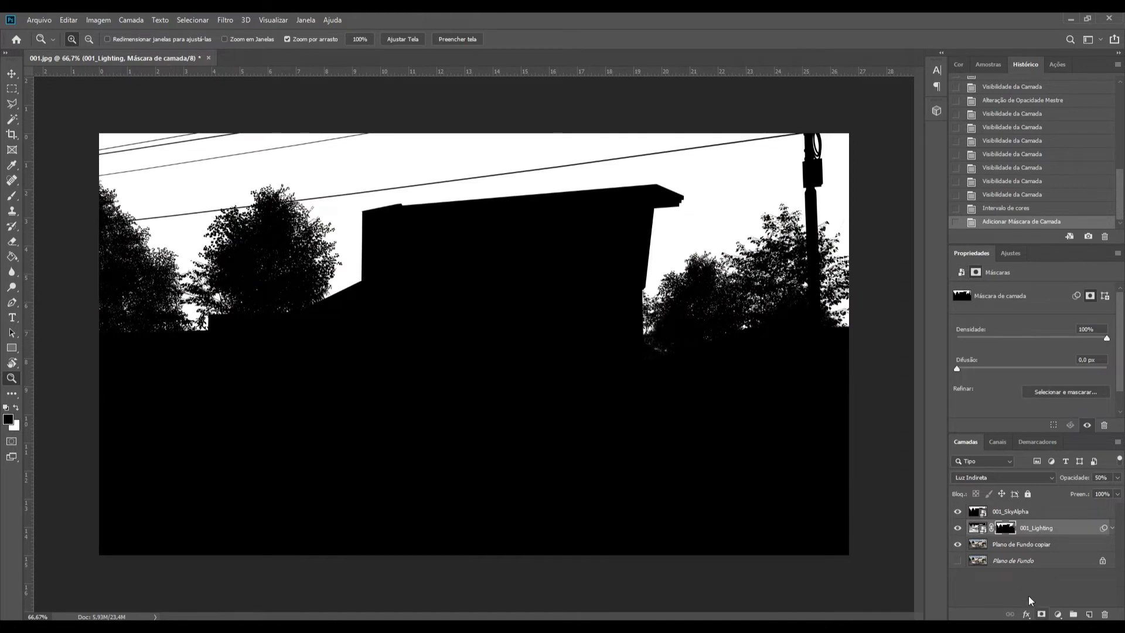
click(958, 511)
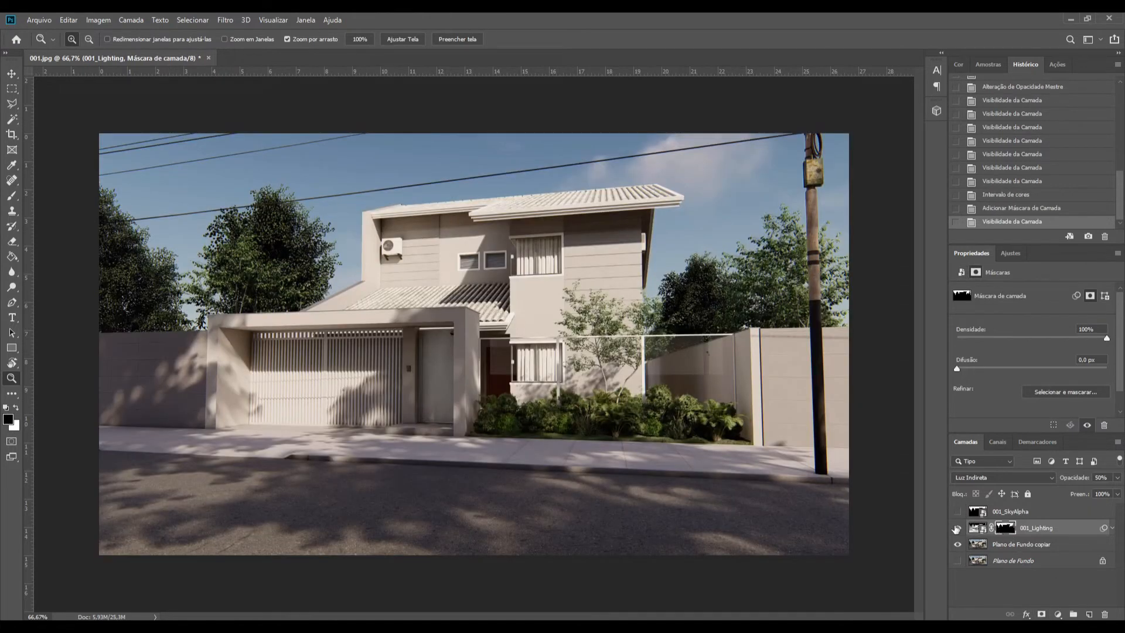
click(958, 528)
click(958, 528)
click(958, 528)
click(959, 529)
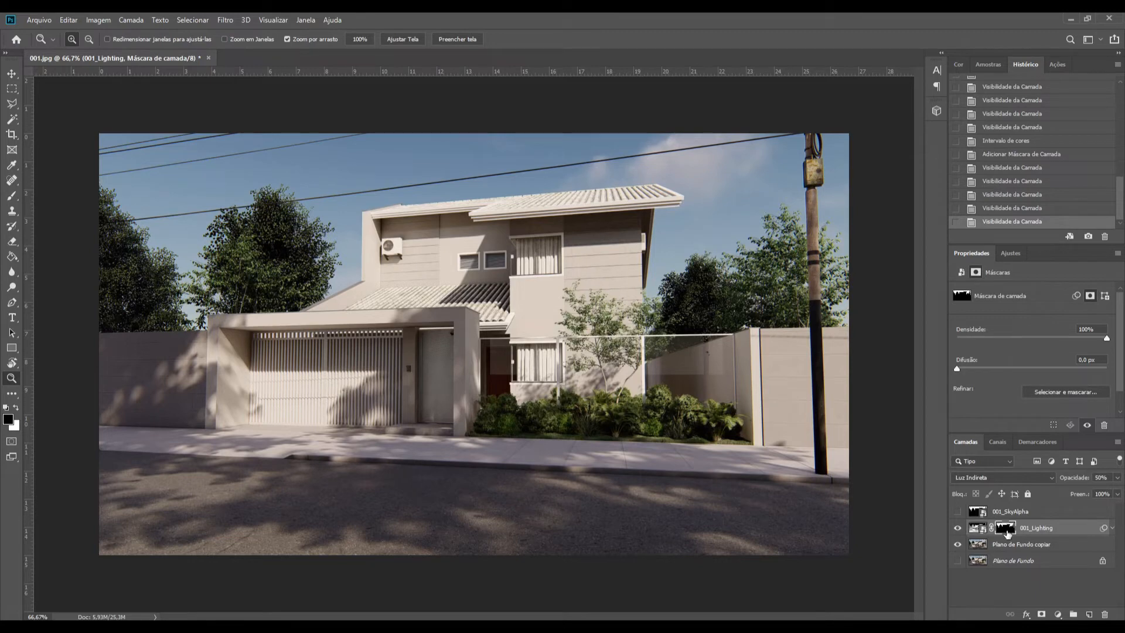
- Invert the 001_Lighting layer mask and toggle the layer's visibility to compare the effect
key(ctrl+i)
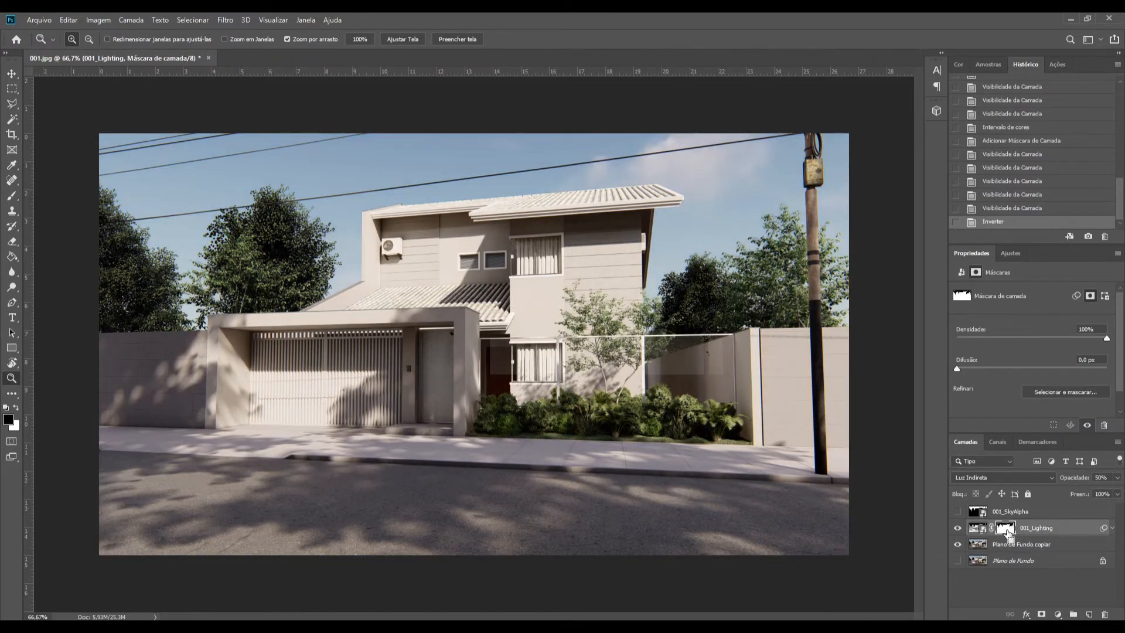
click(957, 529)
click(958, 529)
click(958, 529)
click(958, 529)
click(957, 529)
click(958, 529)
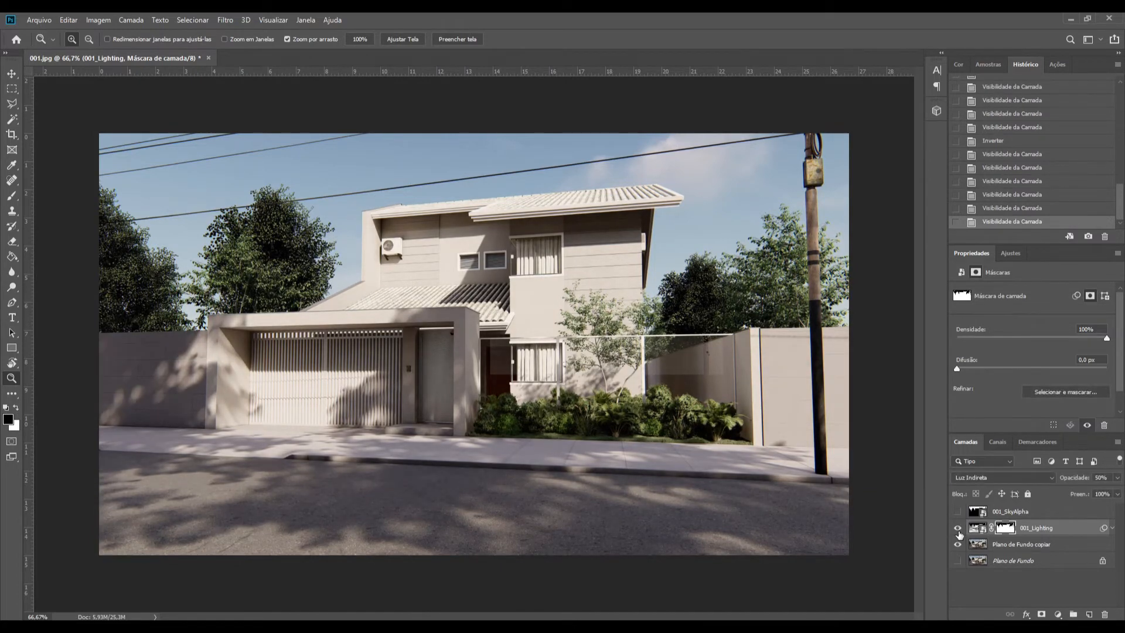
click(957, 529)
click(957, 529)
- Reduce the 001_Lighting layer's opacity to 35% and compare the image with and without the layer
mouse_move(1084, 477)
mouse_down()
mouse_move(1075, 482)
mouse_move(1102, 481)
mouse_move(1062, 480)
mouse_move(1072, 479)
mouse_up()
click(1100, 477)
text(40)
text(35)
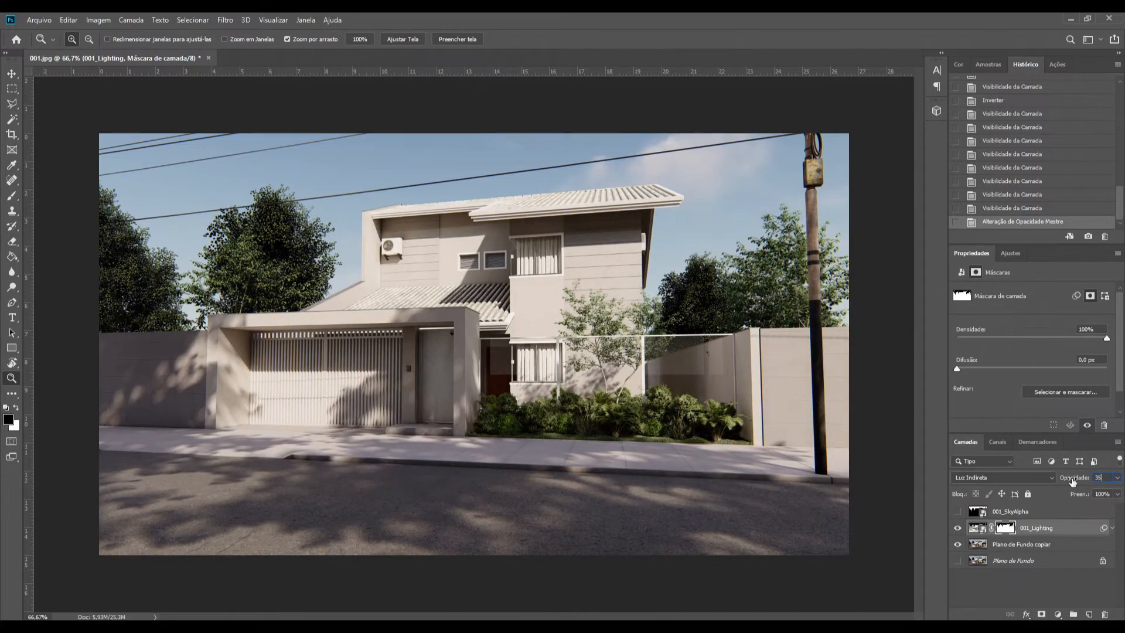
click(957, 527)
click(958, 528)
click(957, 528)
click(958, 527)
click(958, 528)
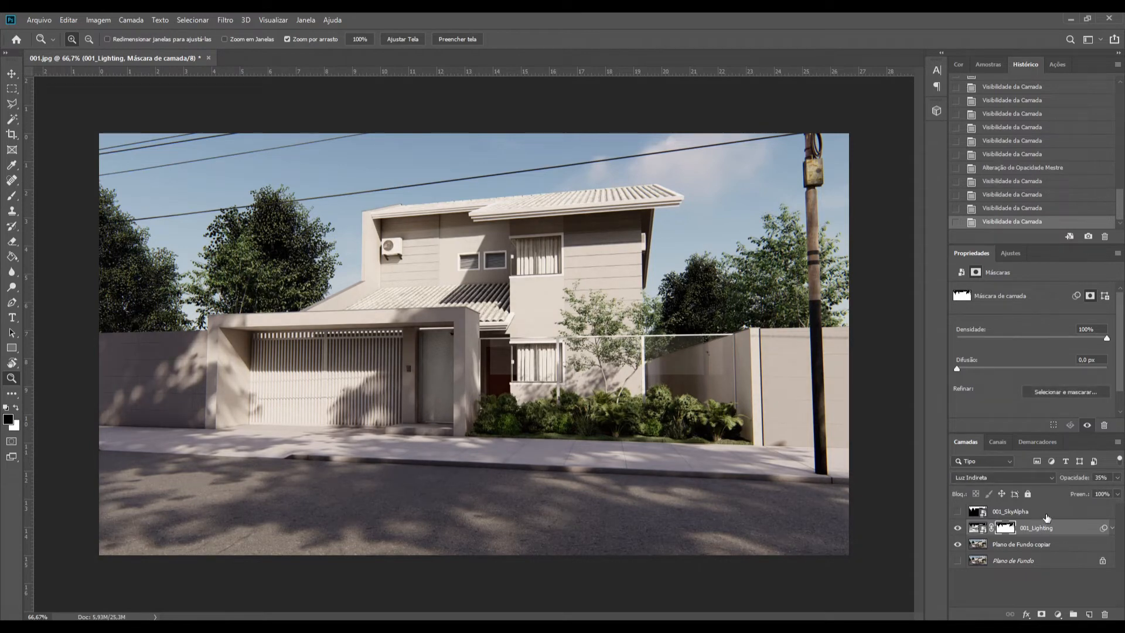
- Reselect the white sky area of the 001_SkyAlpha layer with Color Range, then hide that layer again
click(1047, 513)
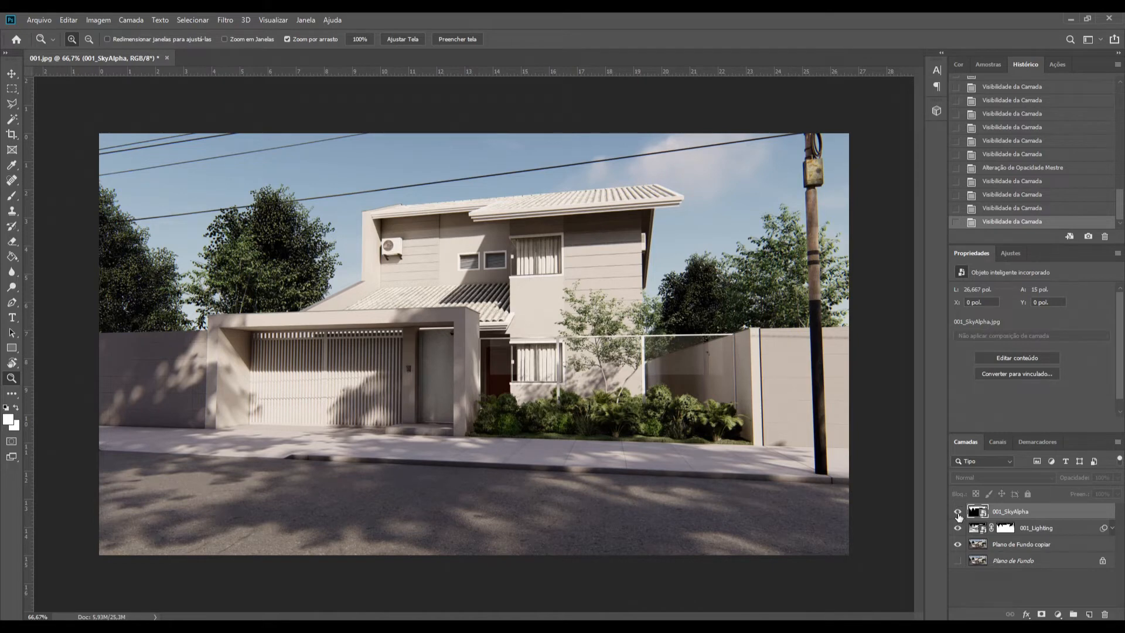
click(958, 514)
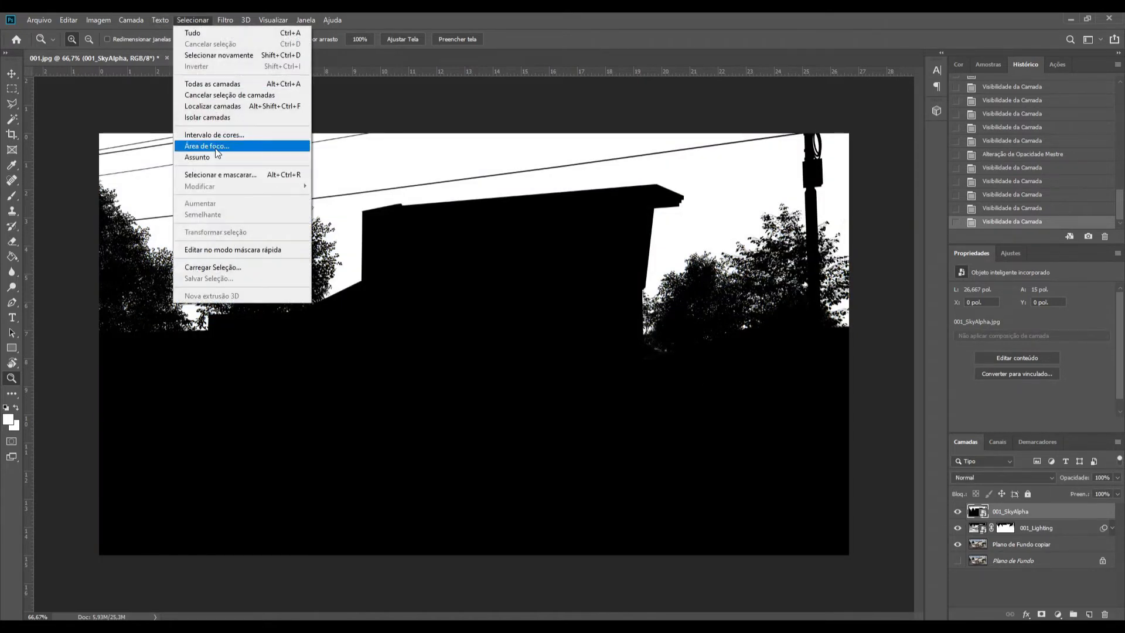
click(223, 138)
click(341, 138)
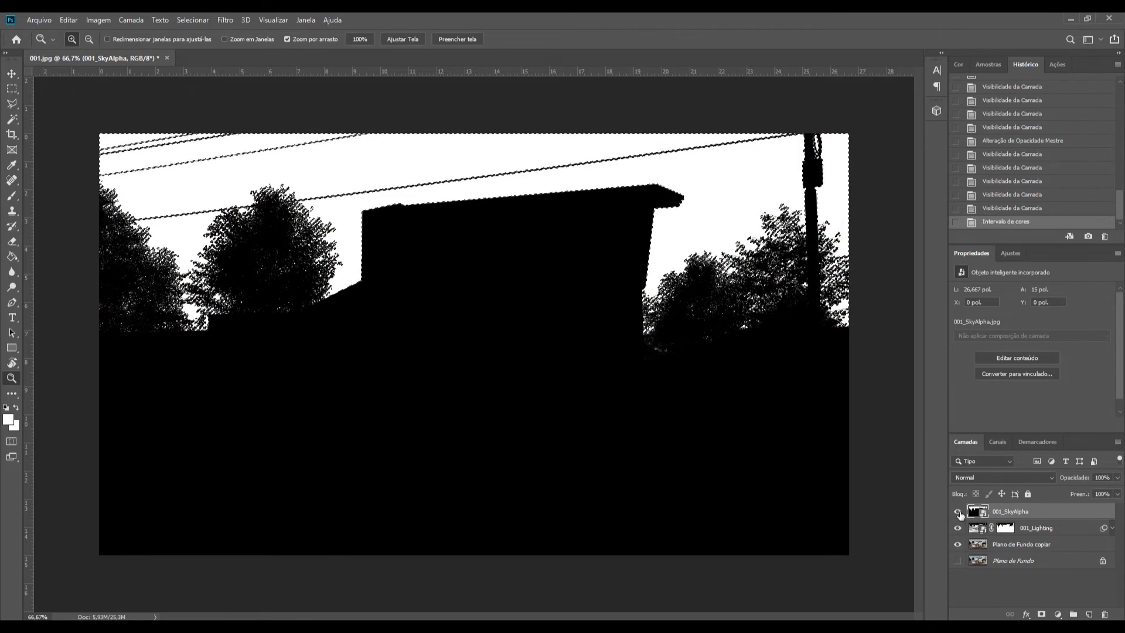
click(957, 511)
- Copy the selected sky from Plano de Fundo copiar to a new layer and check it with the source layer hidden
click(1050, 548)
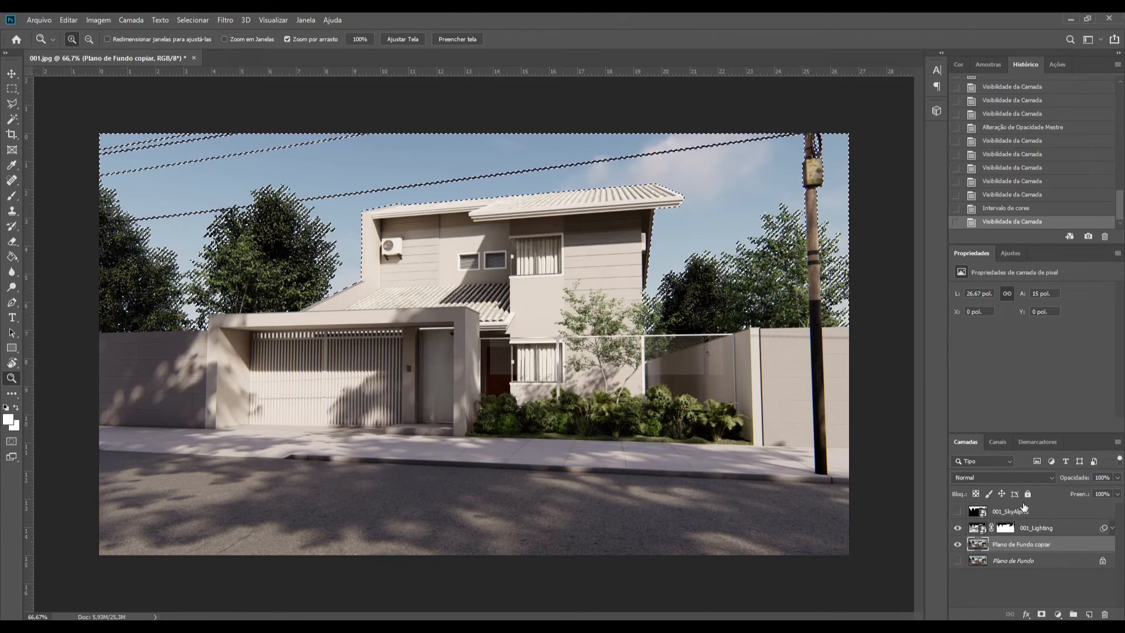
key(ctrl+j)
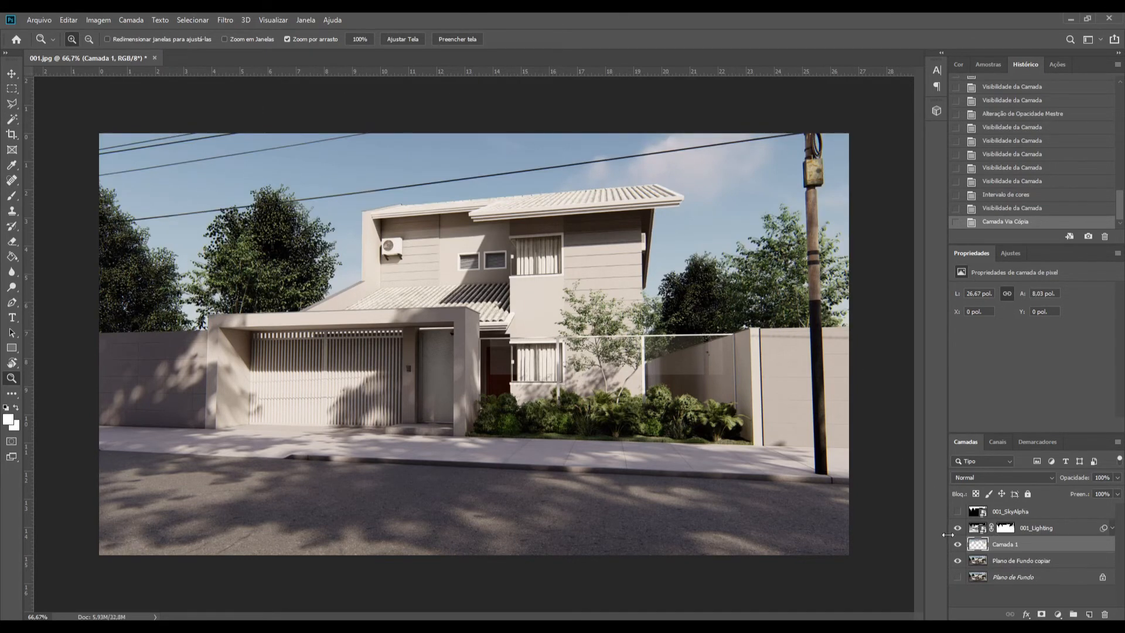
click(957, 561)
click(957, 562)
click(957, 562)
click(957, 562)
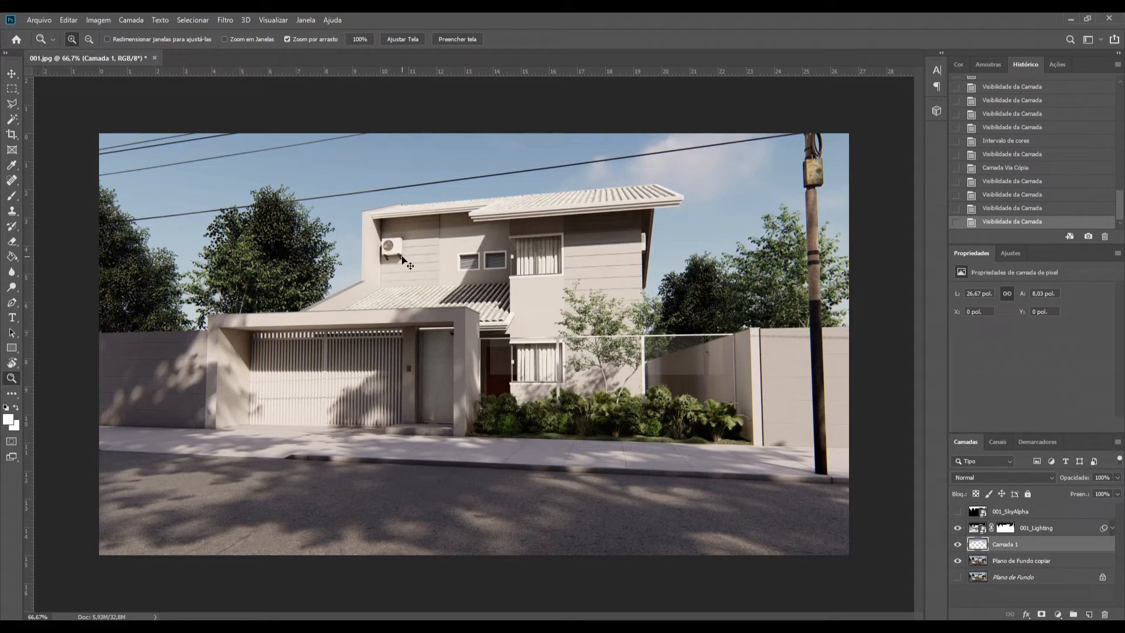
- Raise the copied sky layer's saturation to 30 with a Hue/Saturation adjustment
key(ctrl+u)
mouse_move(906, 389)
mouse_down()
mouse_move(940, 389)
mouse_move(907, 389)
mouse_move(926, 389)
mouse_up()
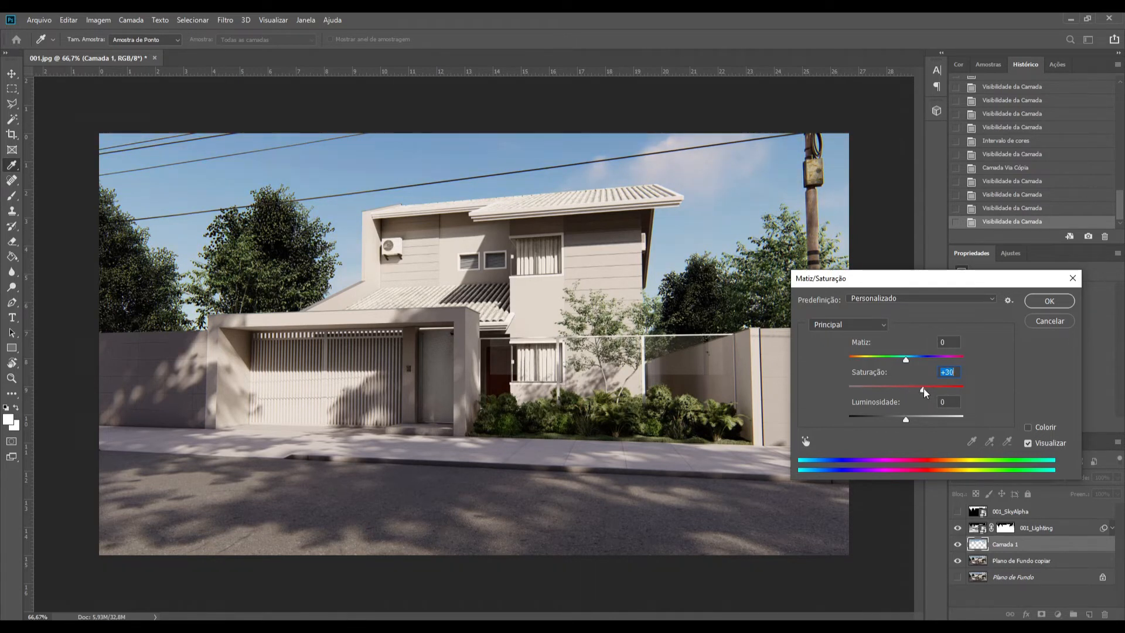
text(20)
key(BackSpace)
key(BackSpace)
text(35)
key(BackSpace)
text(0)
key(Return)
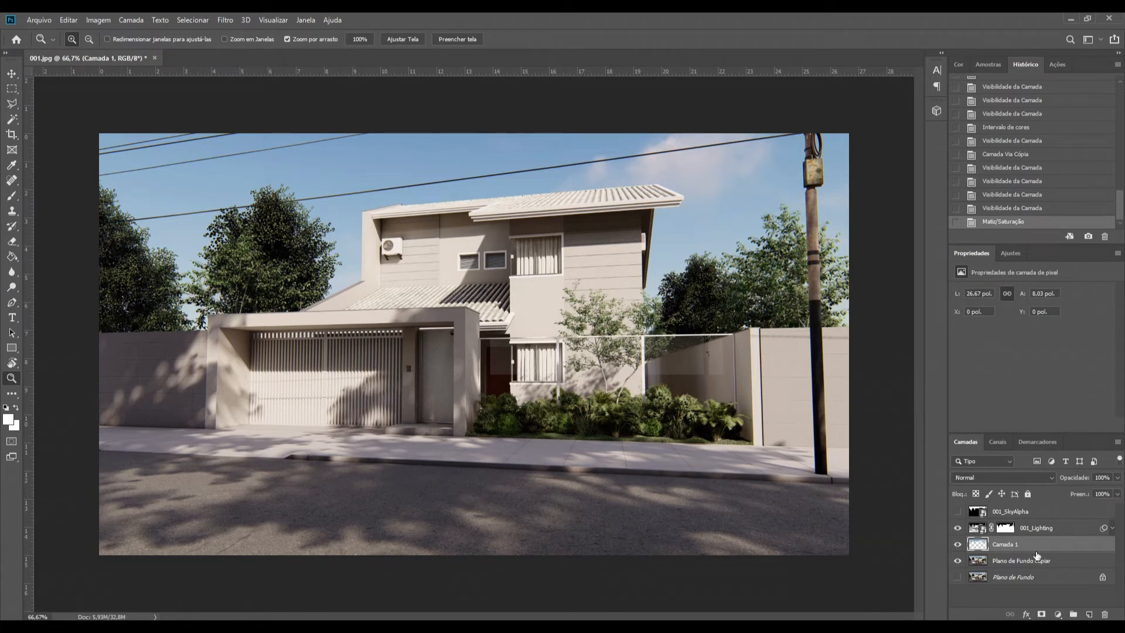
- Stamp 001_Lighting, Camada 1 and Plano de Fundo copiar into one merged copy, and hide the three source layers
drag(1036, 560, 1052, 547)
shift+click(1053, 528)
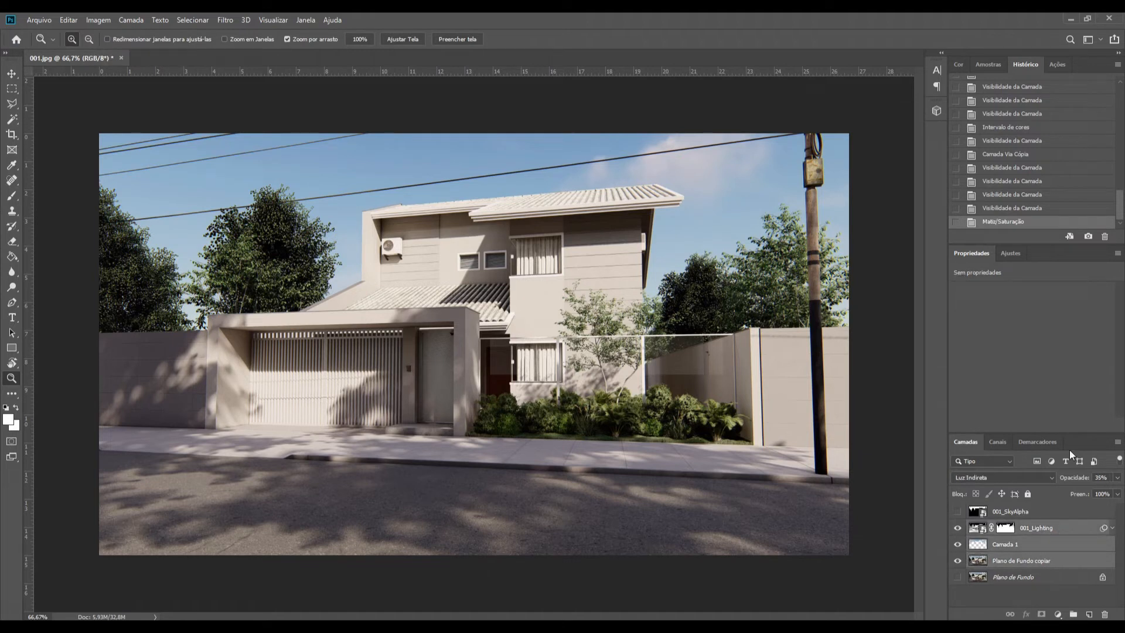
key(ctrl+alt+e)
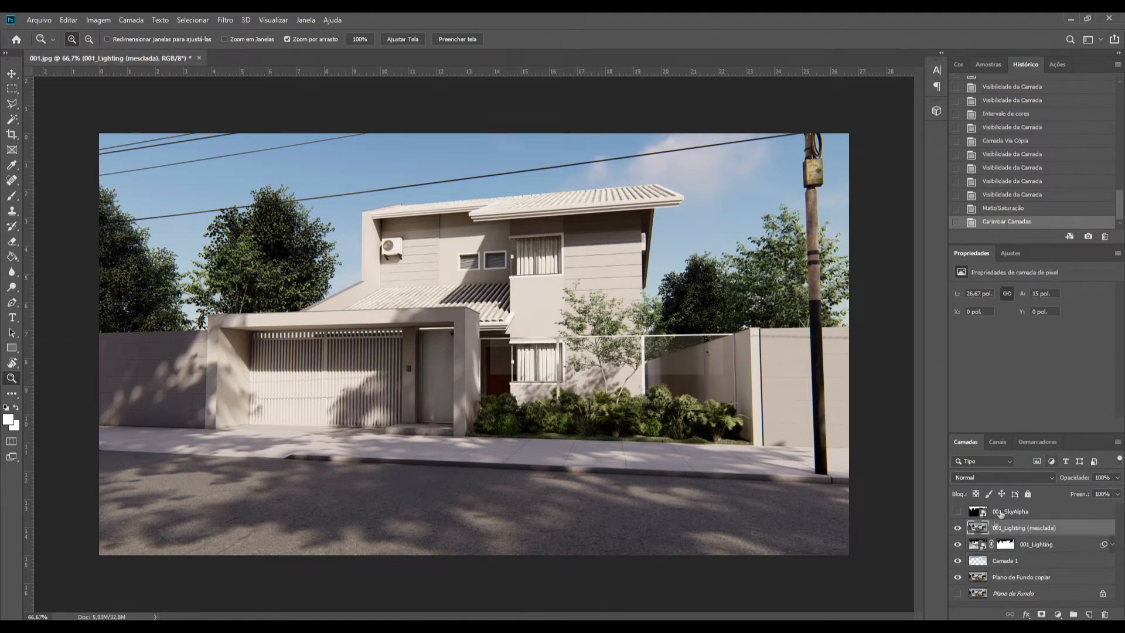
drag(957, 544, 956, 579)
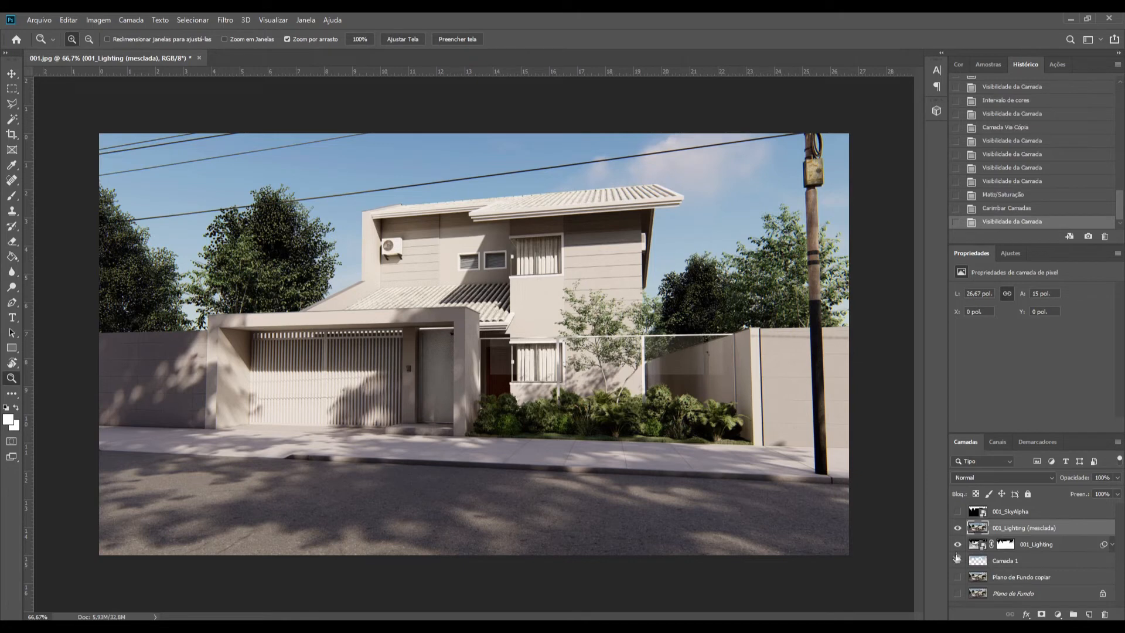
click(958, 529)
click(959, 530)
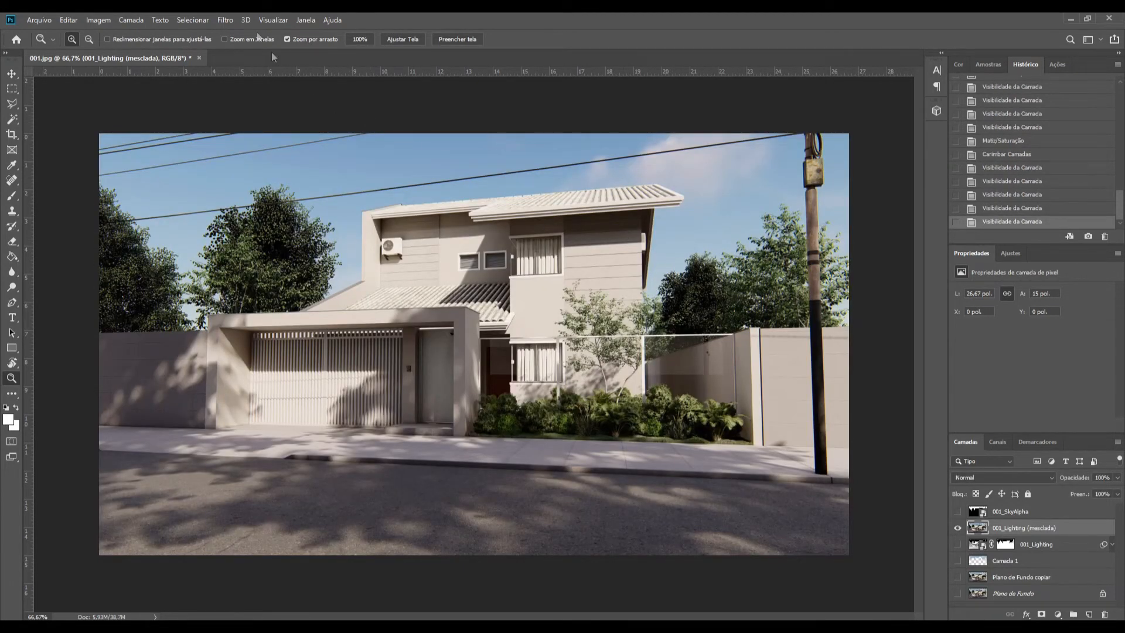
- In the Camera Raw filter, apply automatic tones to the merged layer, adjusting exposure to +0,05, contrast -11, highlights -71 and shadows +39
click(225, 20)
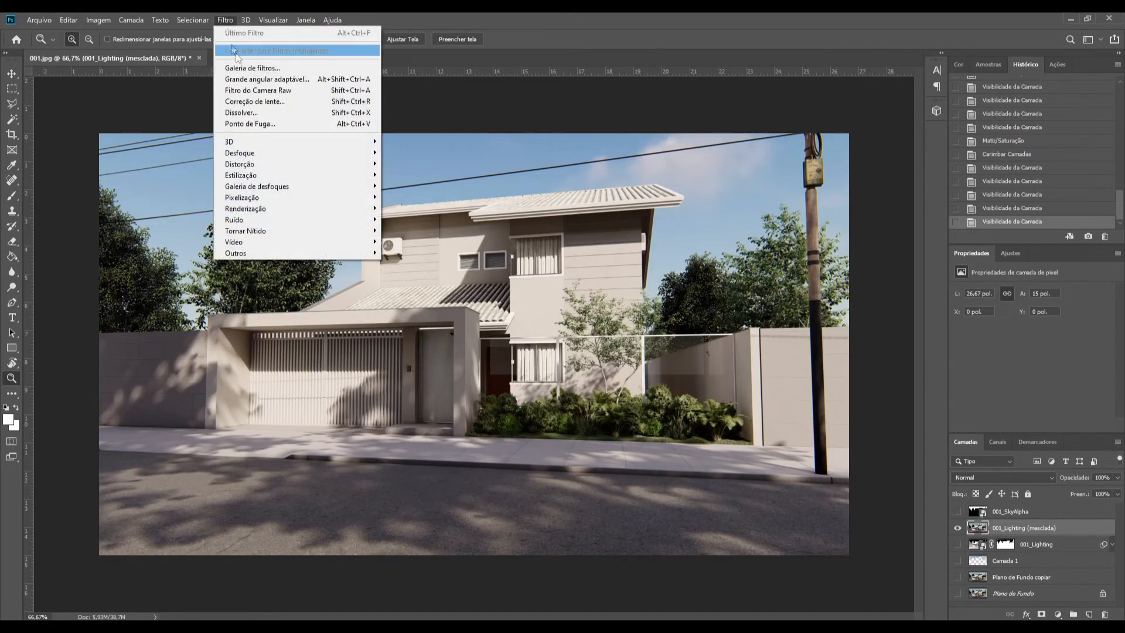
click(241, 91)
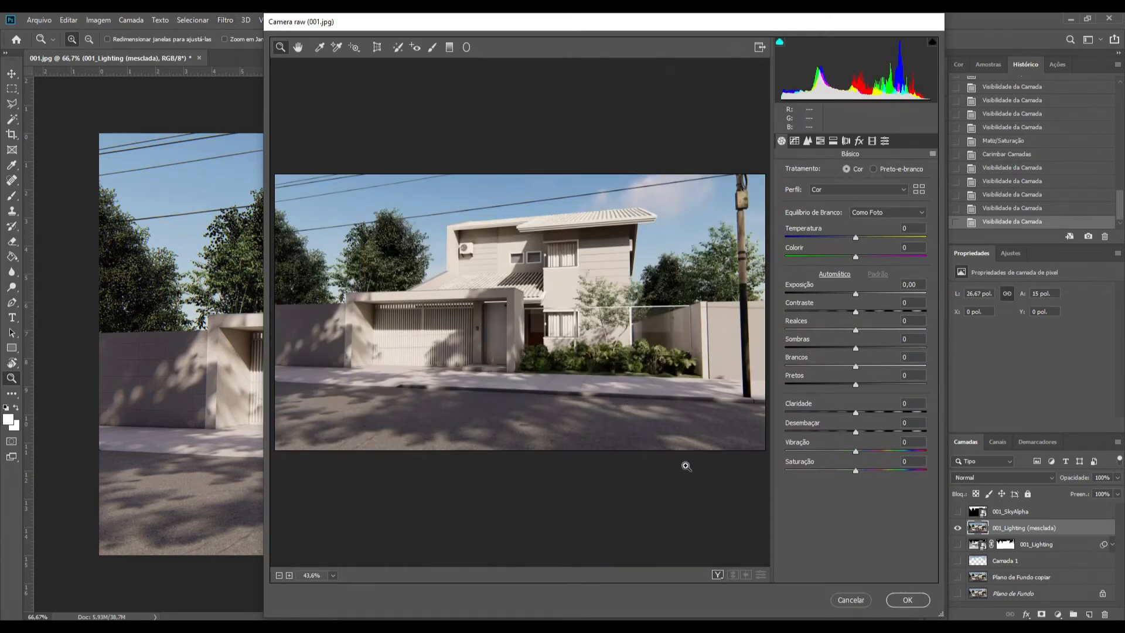
click(834, 275)
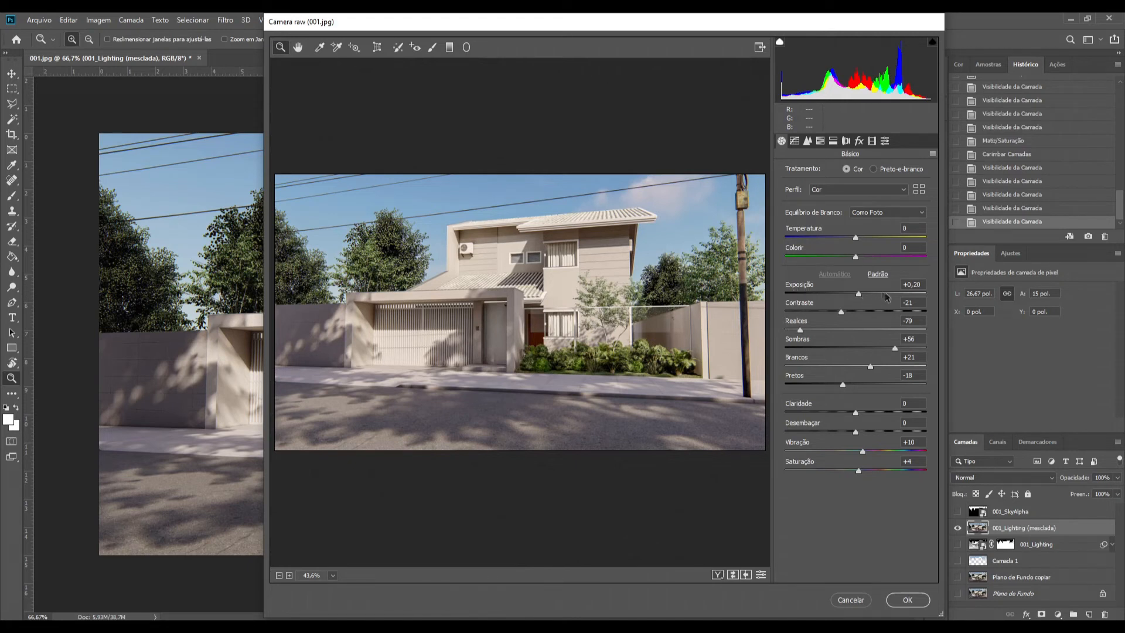
drag(859, 297, 806, 329)
drag(895, 348, 883, 348)
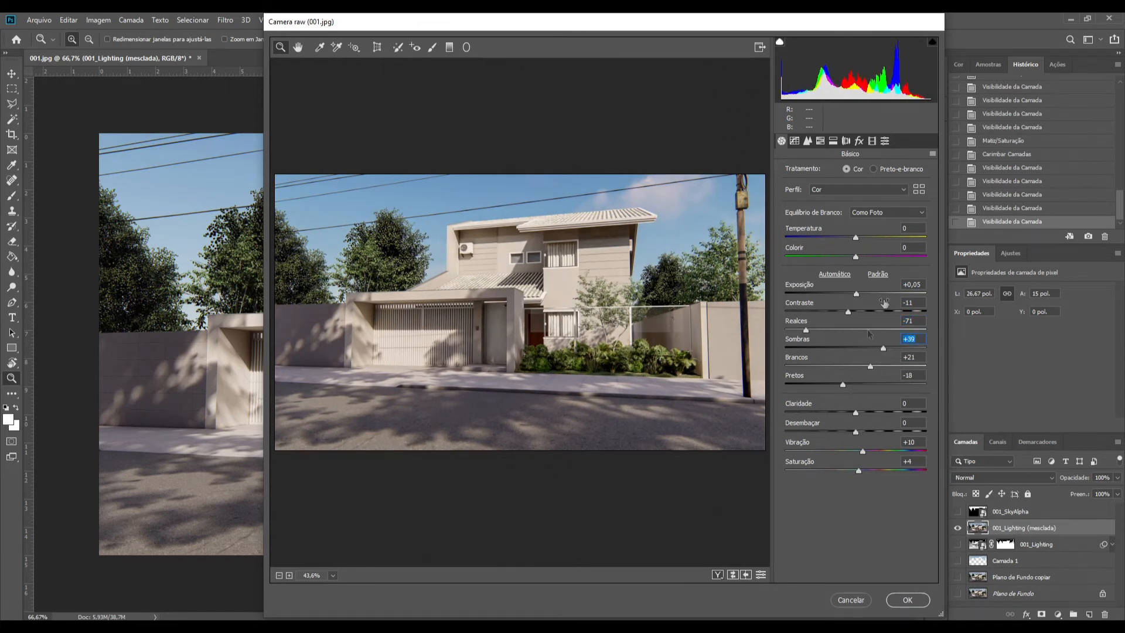
- Try cooler white balance temperatures in Camera Raw, including -5, and set the temperature to 3
drag(855, 238, 850, 237)
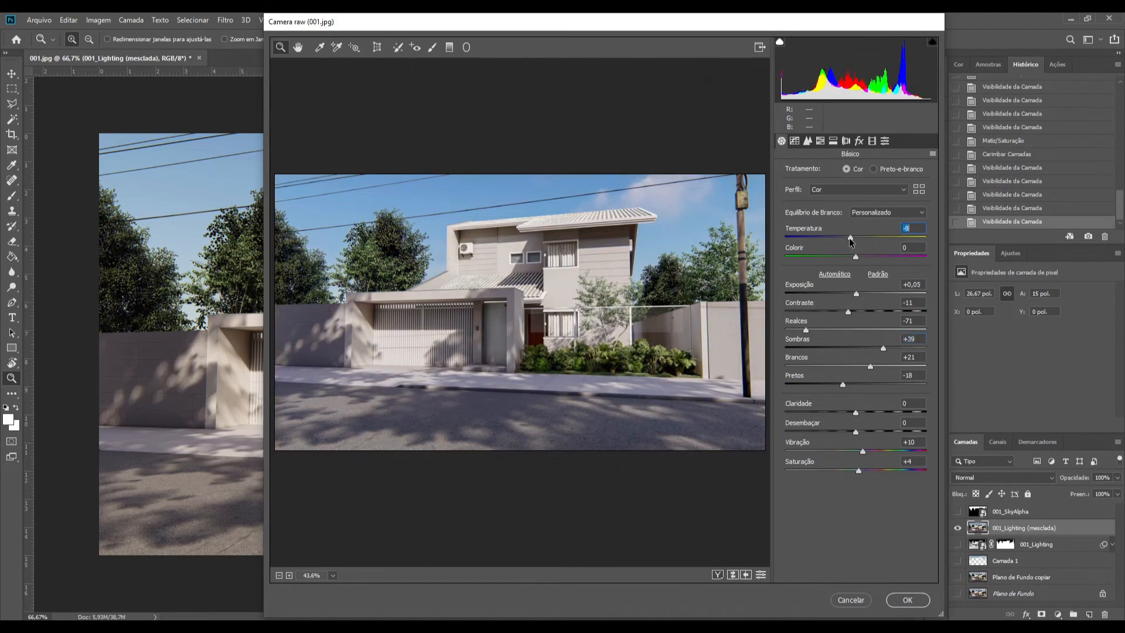
text(-5)
key(BackSpace)
key(BackSpace)
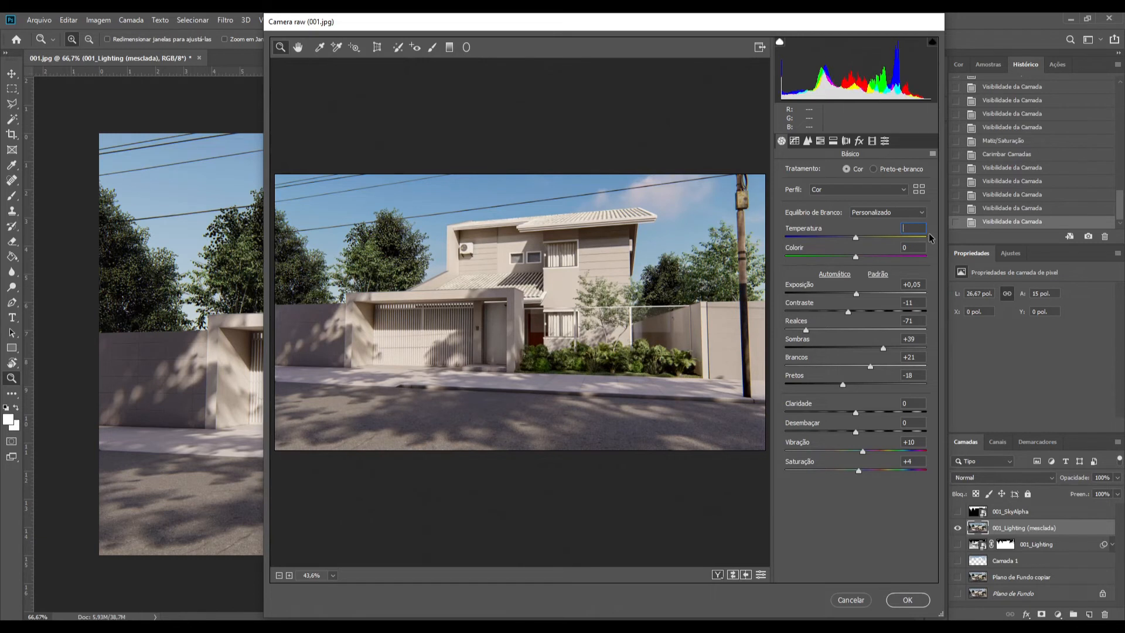
text(2)
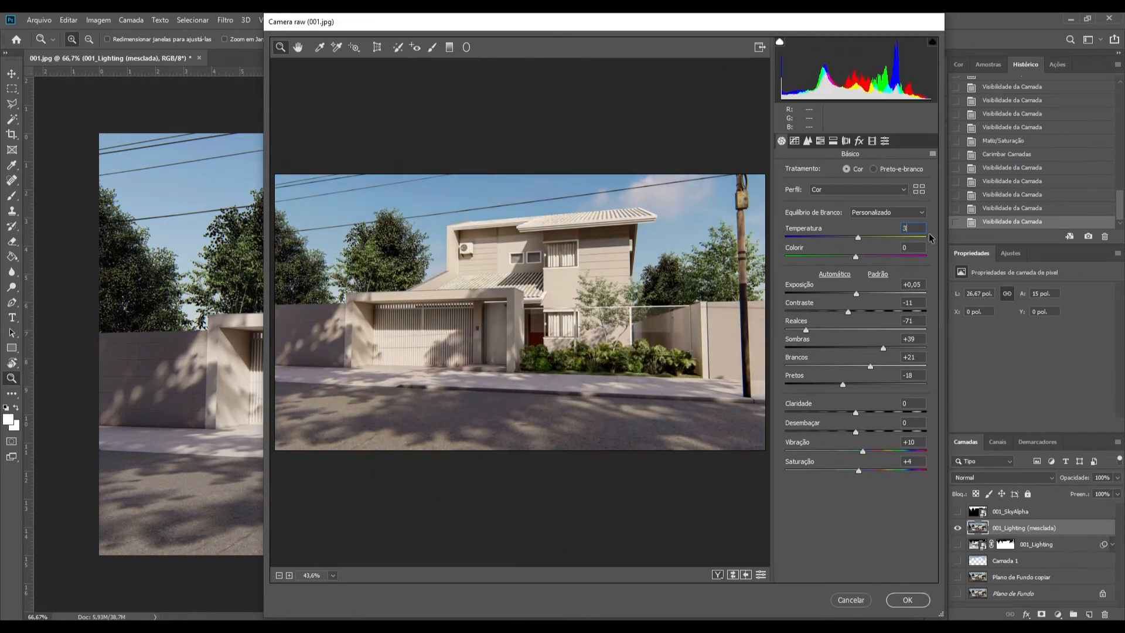
- Set the white balance temperature to +2 and clarity to +30 in Camera Raw, and apply the filter to the merged layer
click(911, 403)
text(30)
key(Return)
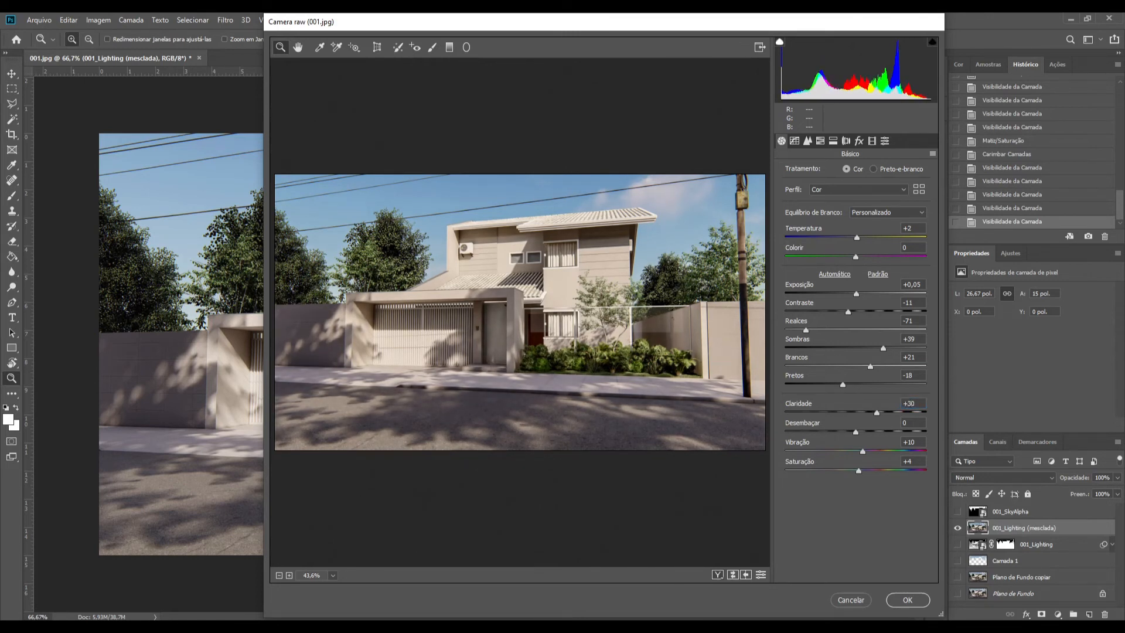
click(907, 600)
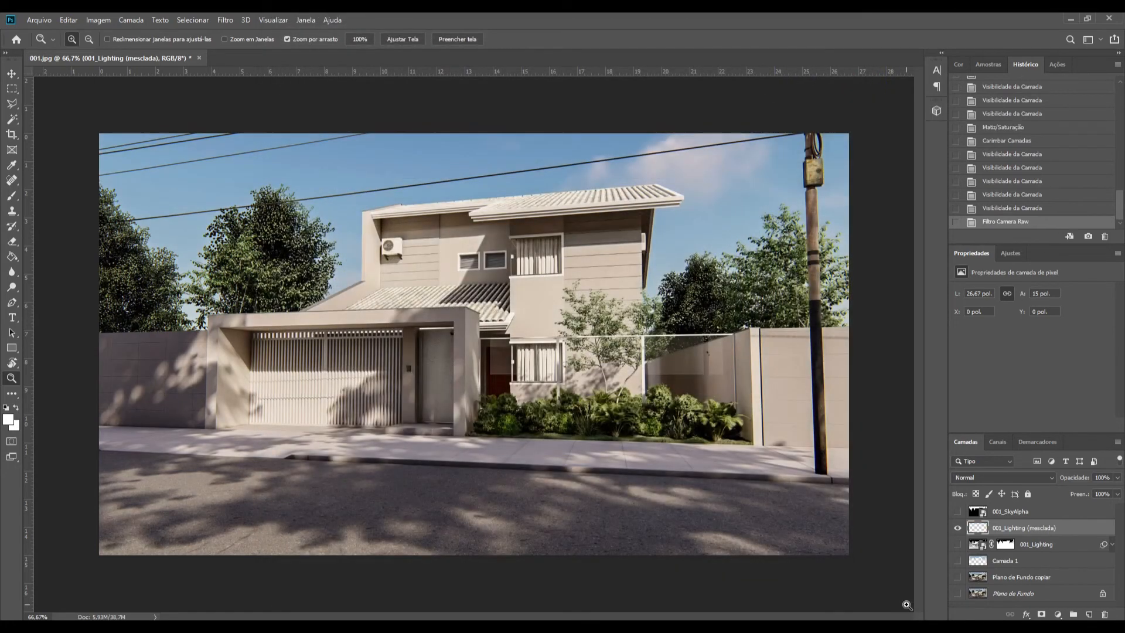
- Show the Plano de Fundo copiar layer and repeatedly isolate it to compare the original render with the graded image
click(957, 577)
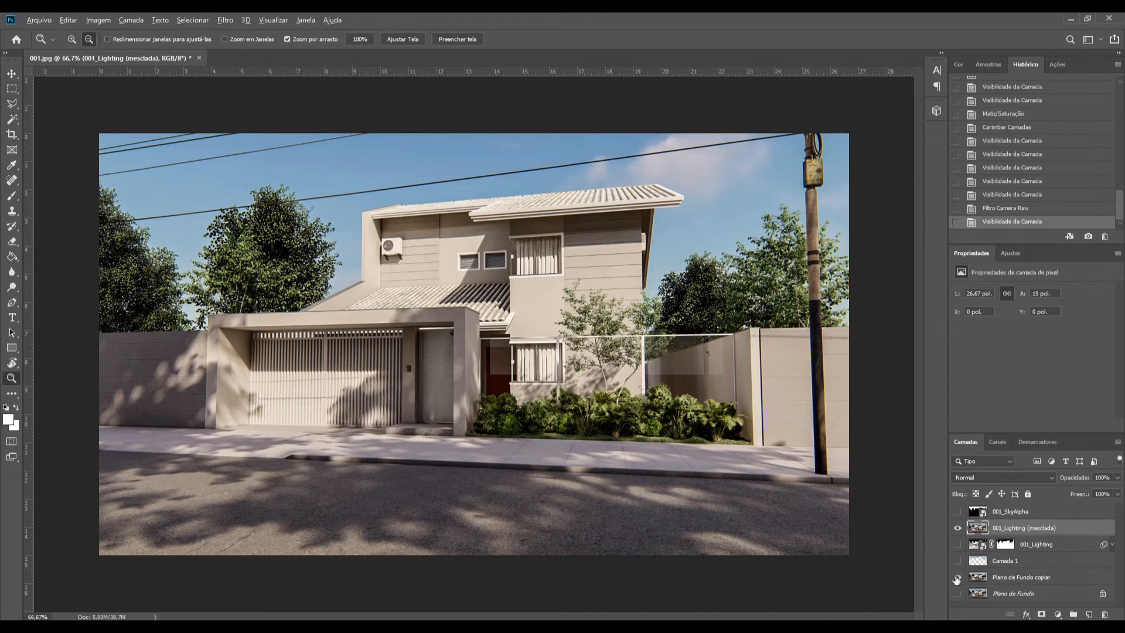
alt+click(956, 578)
alt+click(957, 578)
alt+click(957, 579)
alt+click(957, 578)
alt+click(957, 579)
alt+click(957, 579)
alt+click(957, 578)
alt+click(957, 579)
alt+click(957, 579)
alt+click(957, 579)
alt+click(957, 578)
alt+click(957, 578)
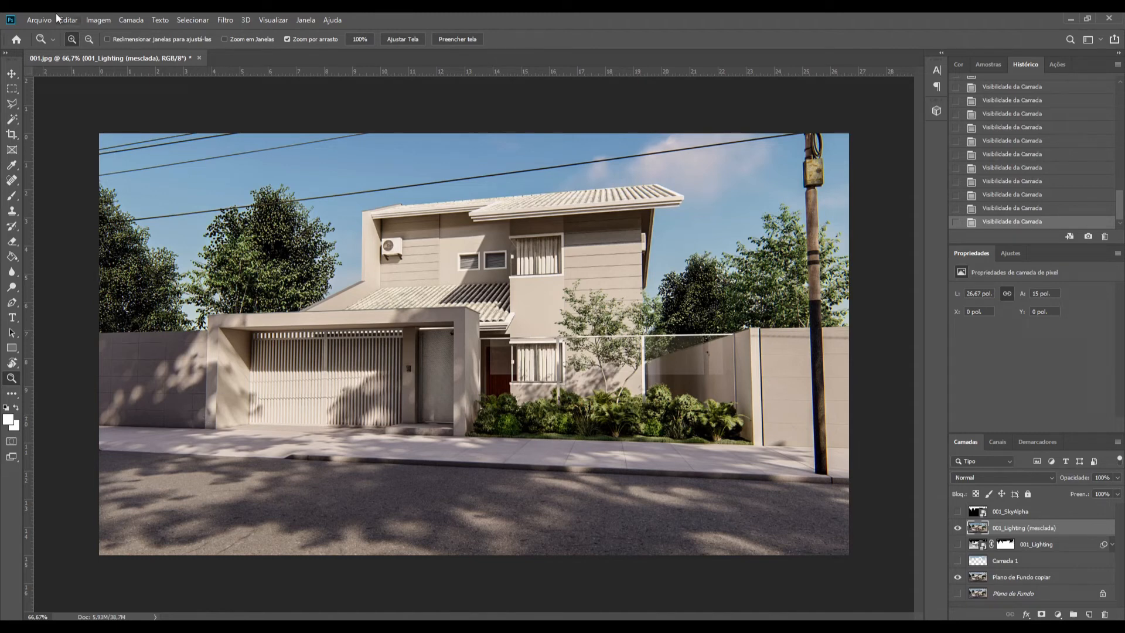
- Save the graded image as a PNG named Final in the Vídeos > Fotos folder, and open the exported file for viewing
click(40, 20)
click(91, 151)
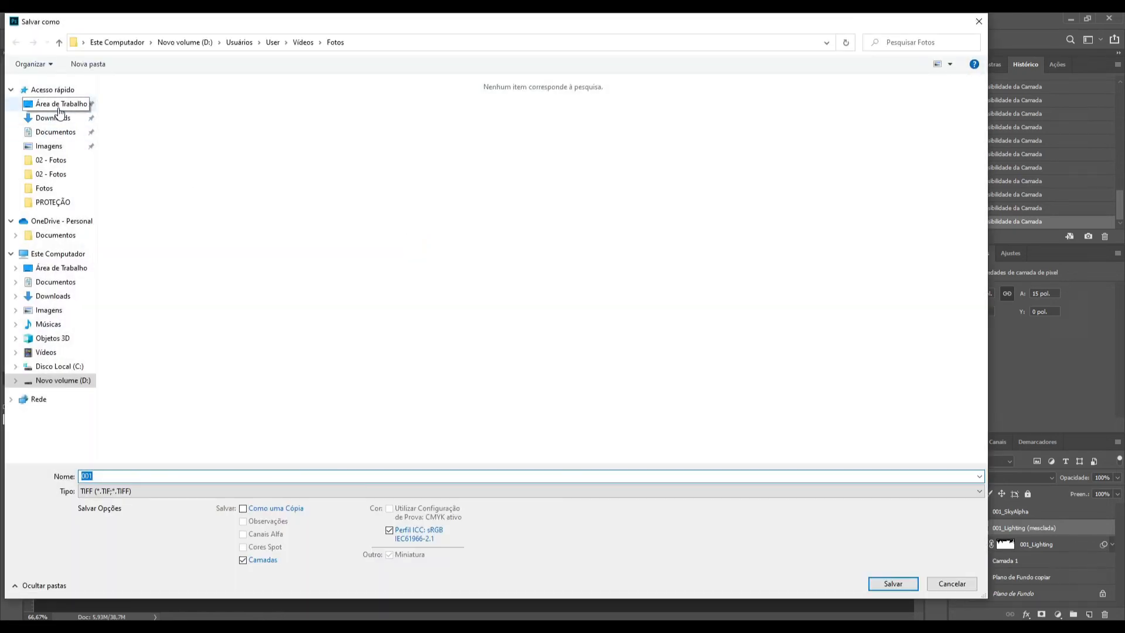
click(55, 108)
double_click(511, 113)
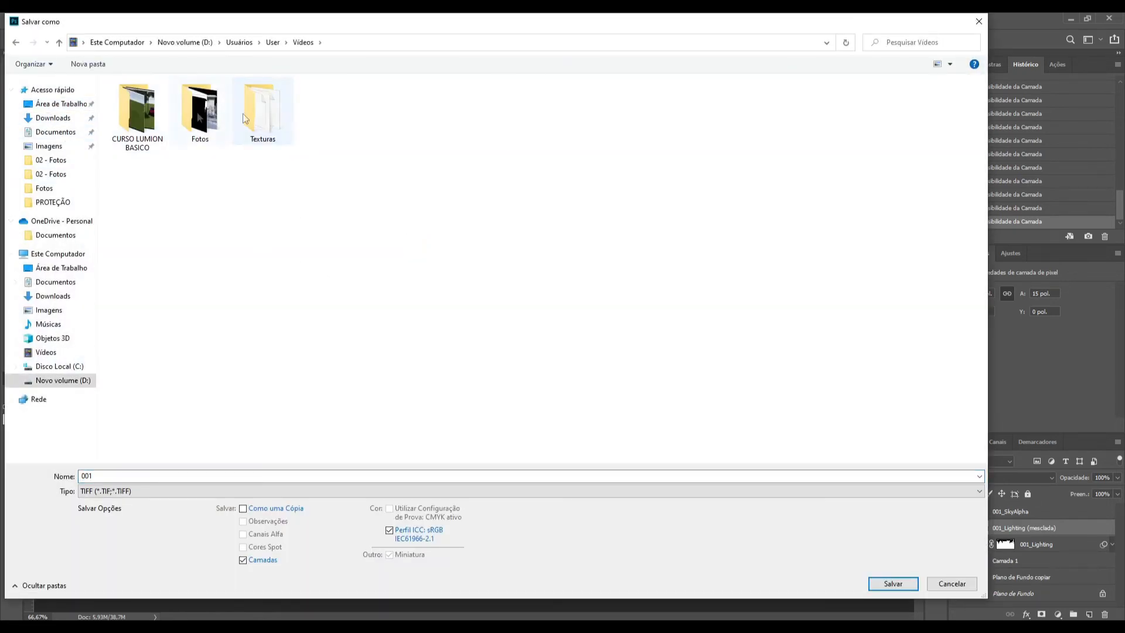
double_click(202, 114)
click(146, 476)
text(Final)
click(175, 492)
click(155, 444)
click(911, 585)
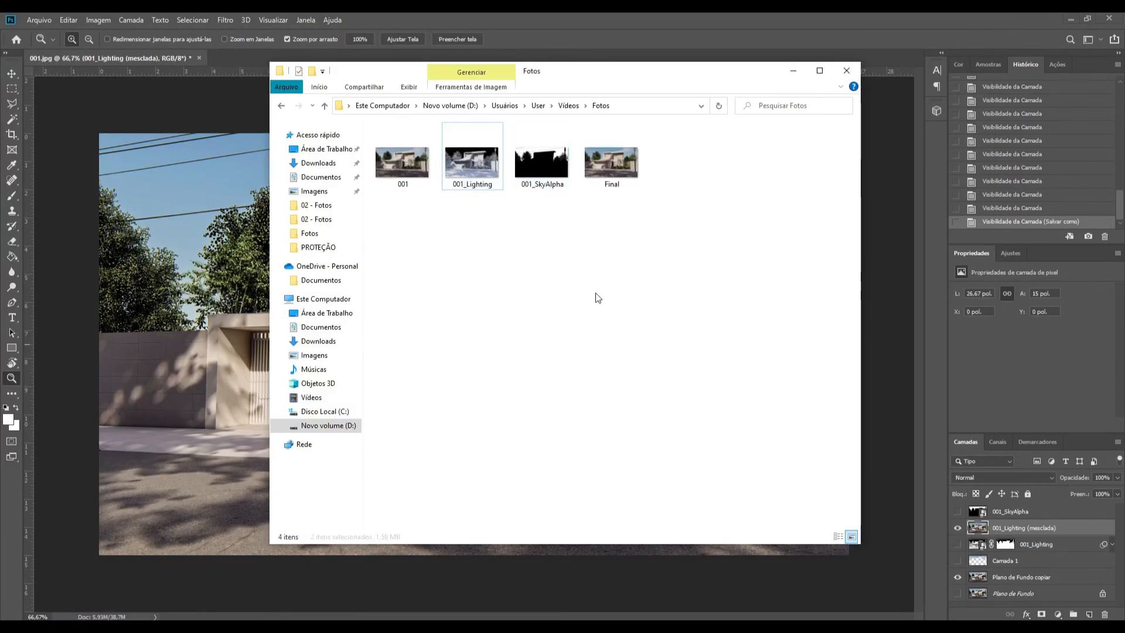
double_click(611, 164)
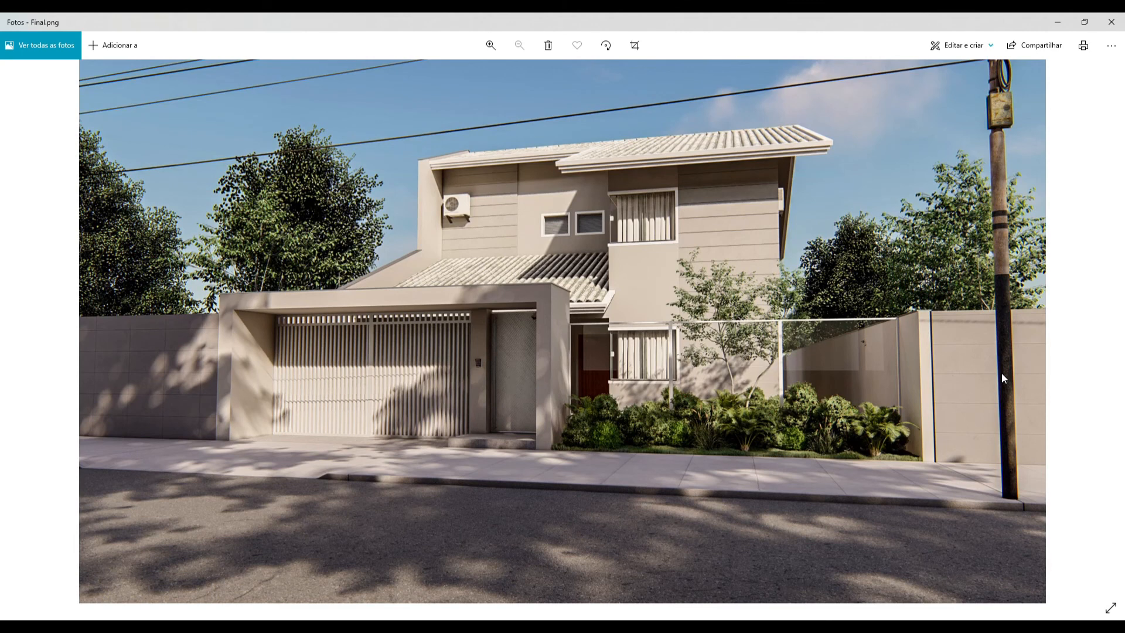